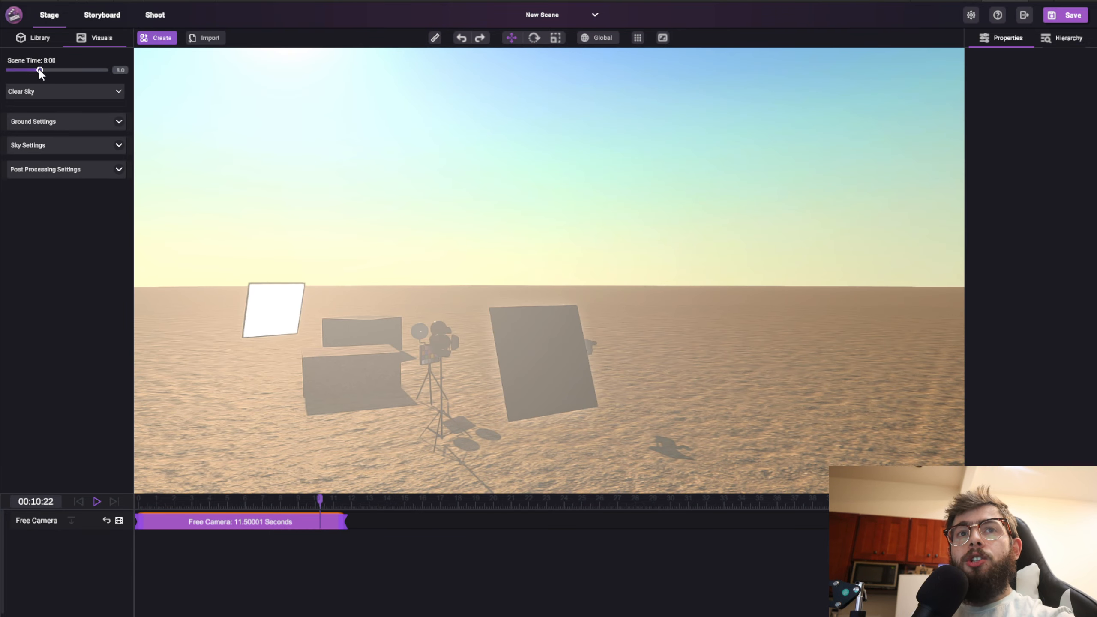
Set the scene's weather preset to Cloudy 3 and view the clouds above the studio equipment
{"action": "left_click_drag", "start_coordinate": [39, 69], "coordinate": [39, 35]}
{"action": "right_click_drag", "start_coordinate": [484, 237], "coordinate": [362, 219]}
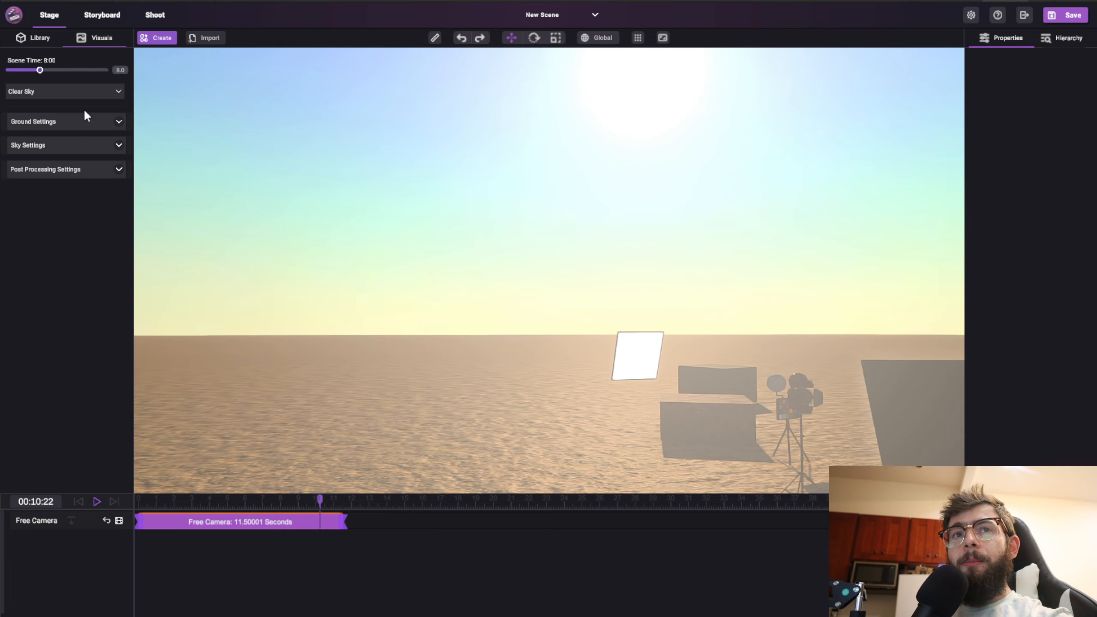
{"action": "left_click", "coordinate": [113, 92]}
{"action": "scroll", "coordinate": [71, 130], "scroll_direction": "down", "scroll_amount": 3}
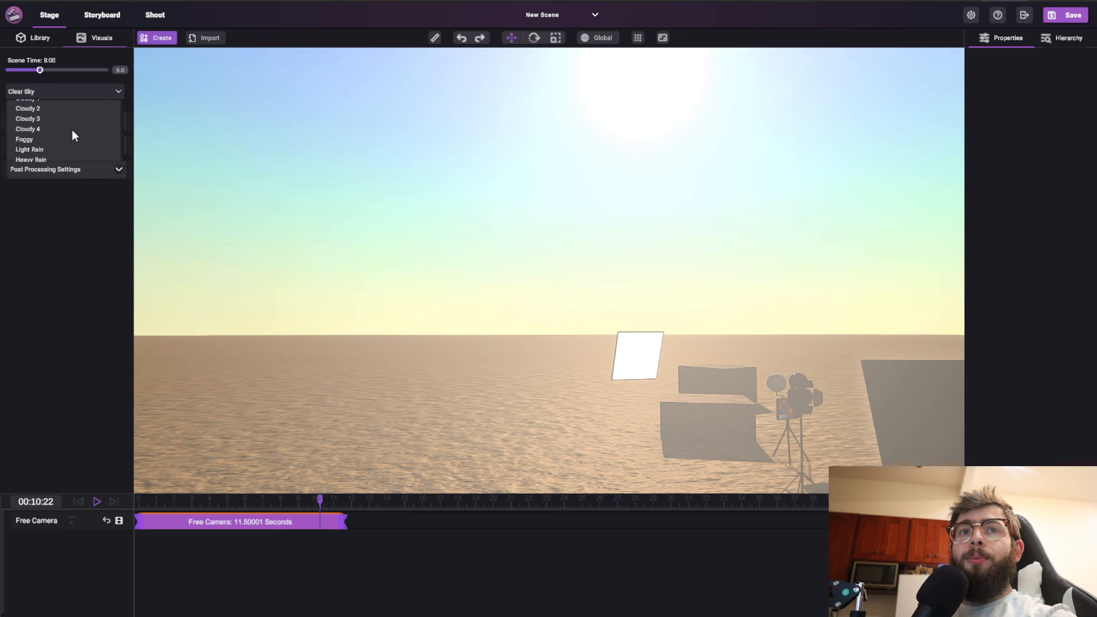
{"action": "scroll", "coordinate": [72, 130], "scroll_direction": "up", "scroll_amount": 2}
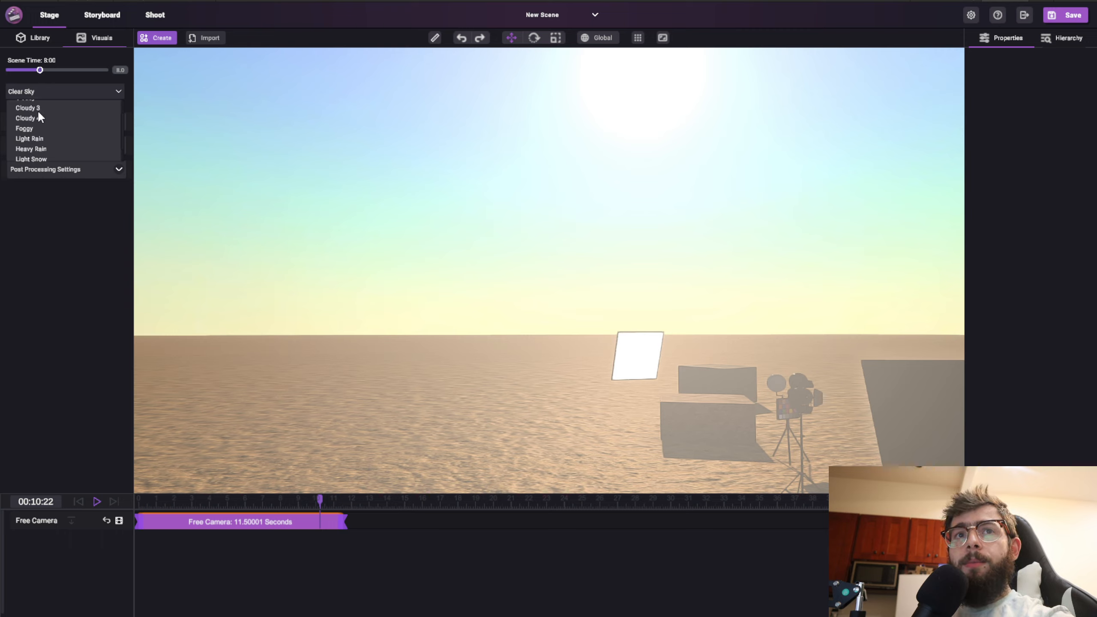
{"action": "left_click", "coordinate": [39, 108]}
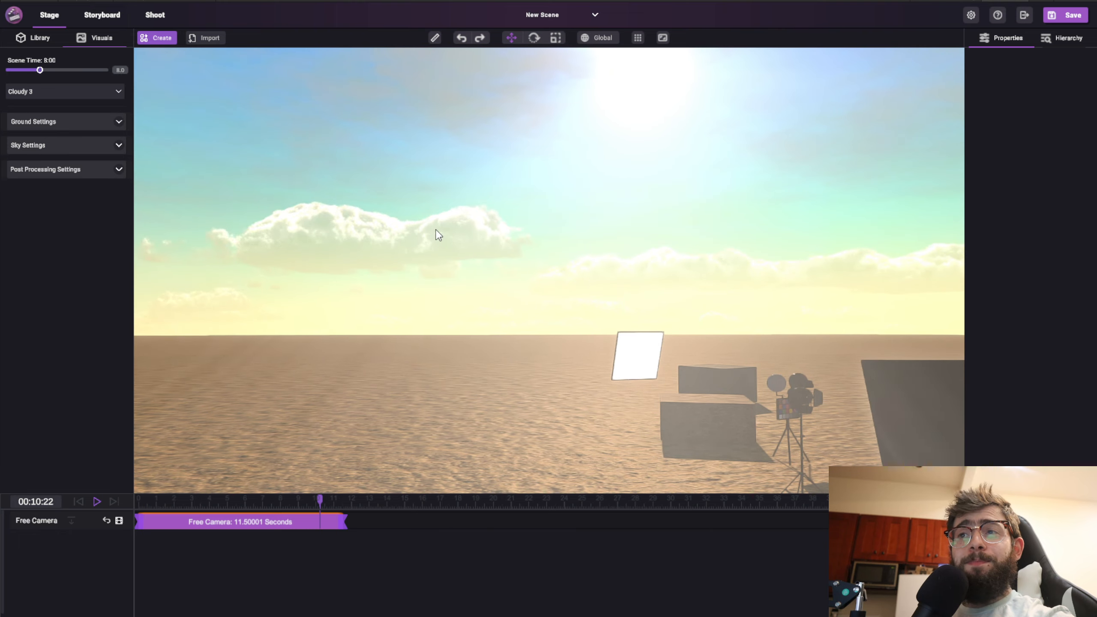
{"action": "right_click_drag", "start_coordinate": [437, 238], "coordinate": [431, 203]}
Try the Foggy weather preset on the scene, followed by Heavy Rain
{"action": "left_click", "coordinate": [98, 92]}
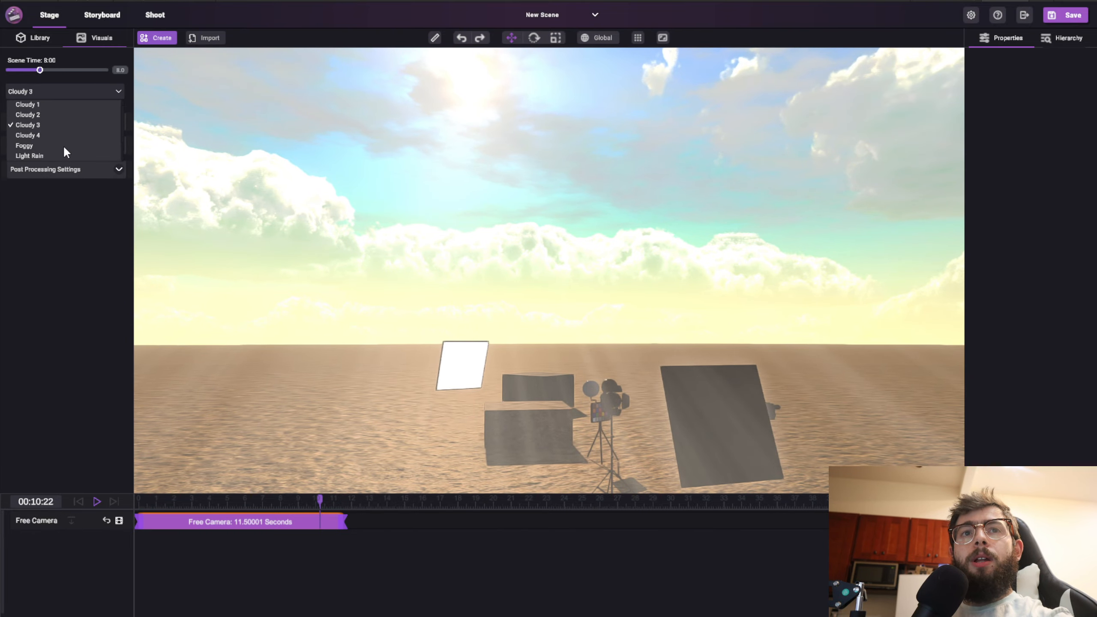
{"action": "left_click", "coordinate": [19, 135]}
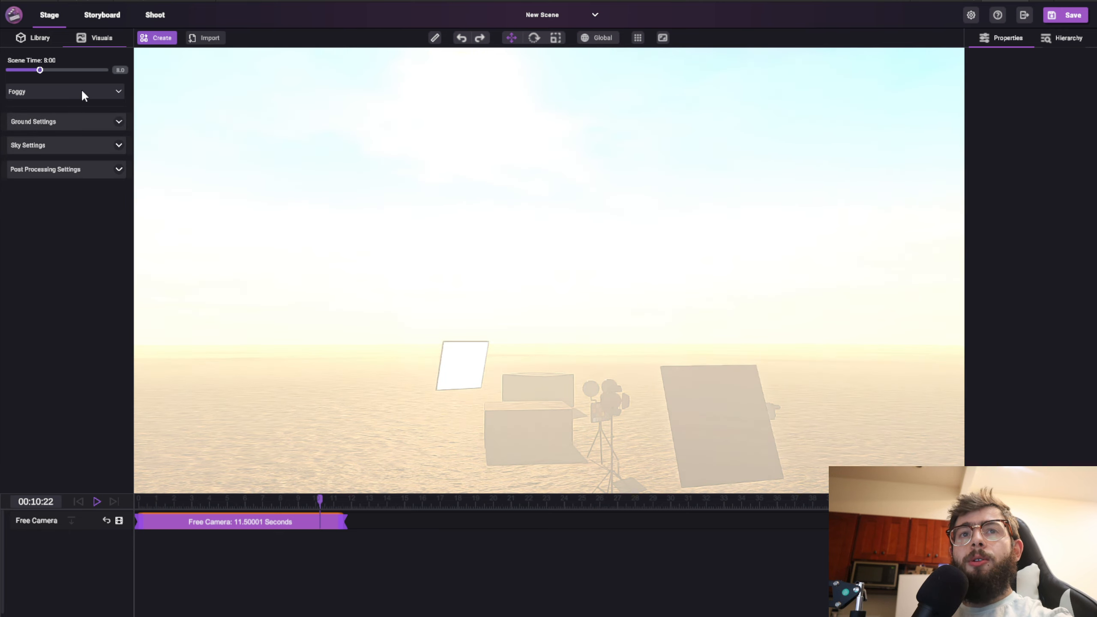
{"action": "left_click", "coordinate": [81, 92]}
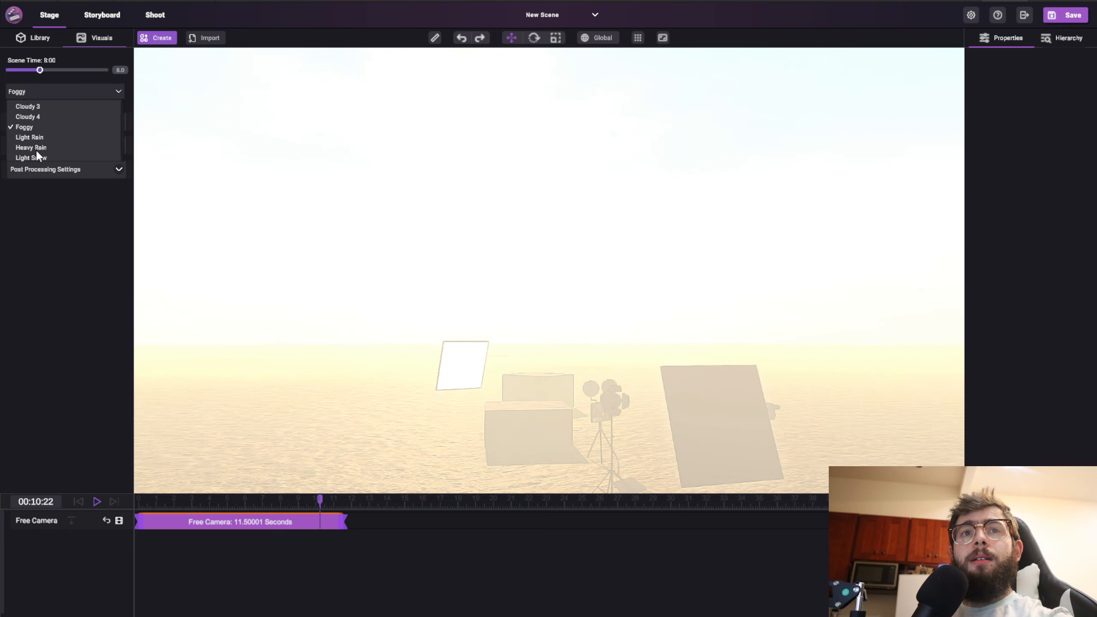
{"action": "left_click", "coordinate": [36, 150]}
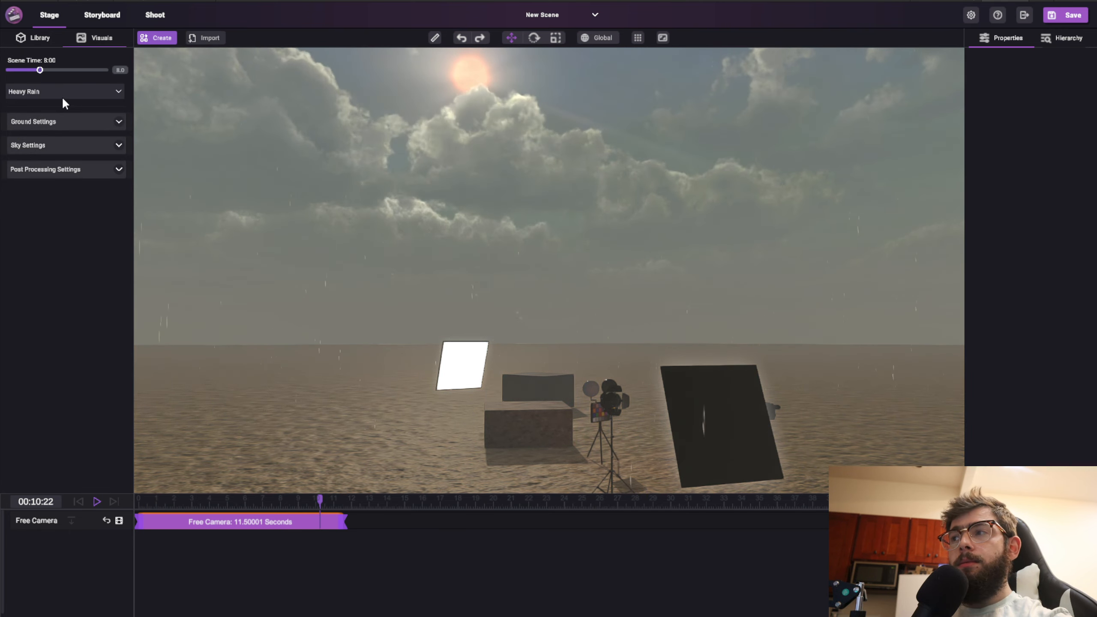
Switch the weather preset to Thunderstorm and view its effect on the equipment and ground
{"action": "left_click", "coordinate": [62, 94]}
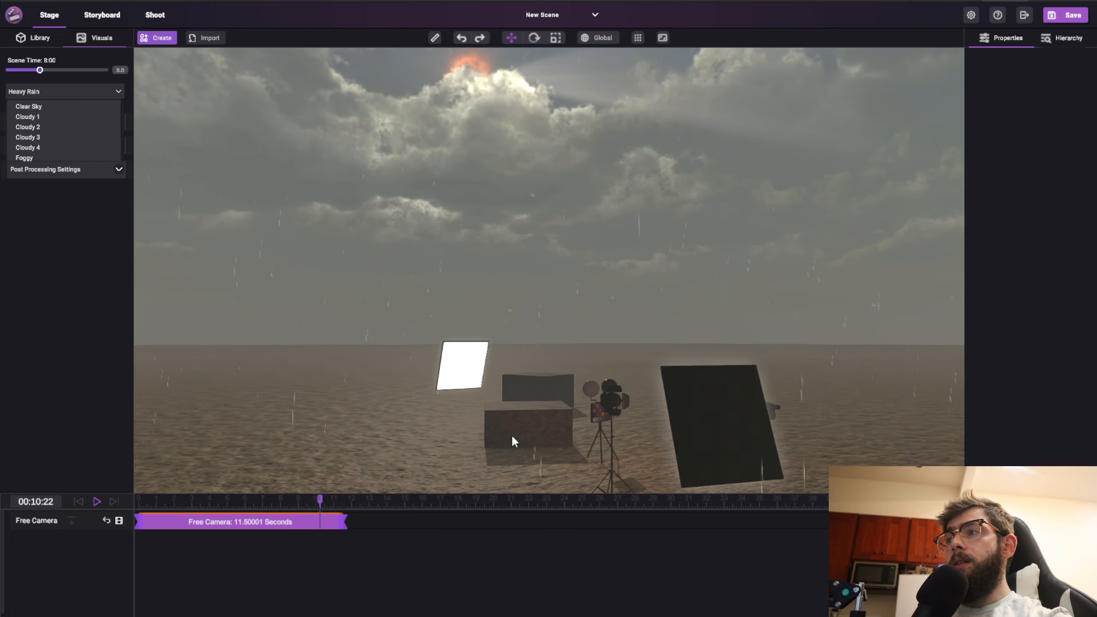
{"action": "scroll", "coordinate": [48, 135], "scroll_direction": "down", "scroll_amount": 3}
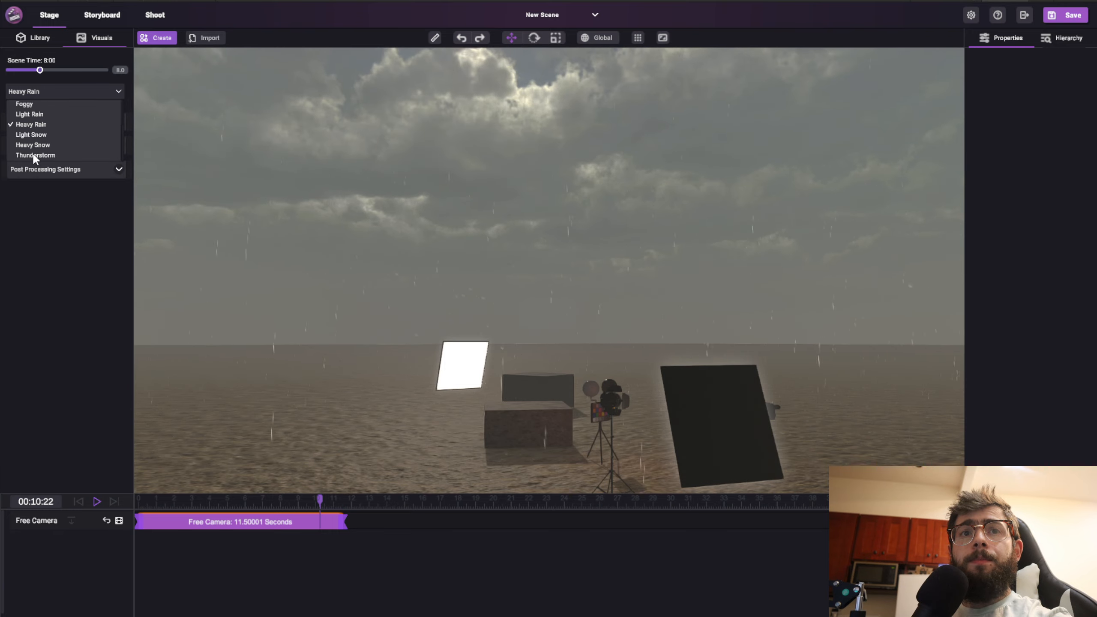
{"action": "left_click", "coordinate": [35, 155]}
{"action": "right_click_drag", "start_coordinate": [526, 227], "coordinate": [490, 314]}
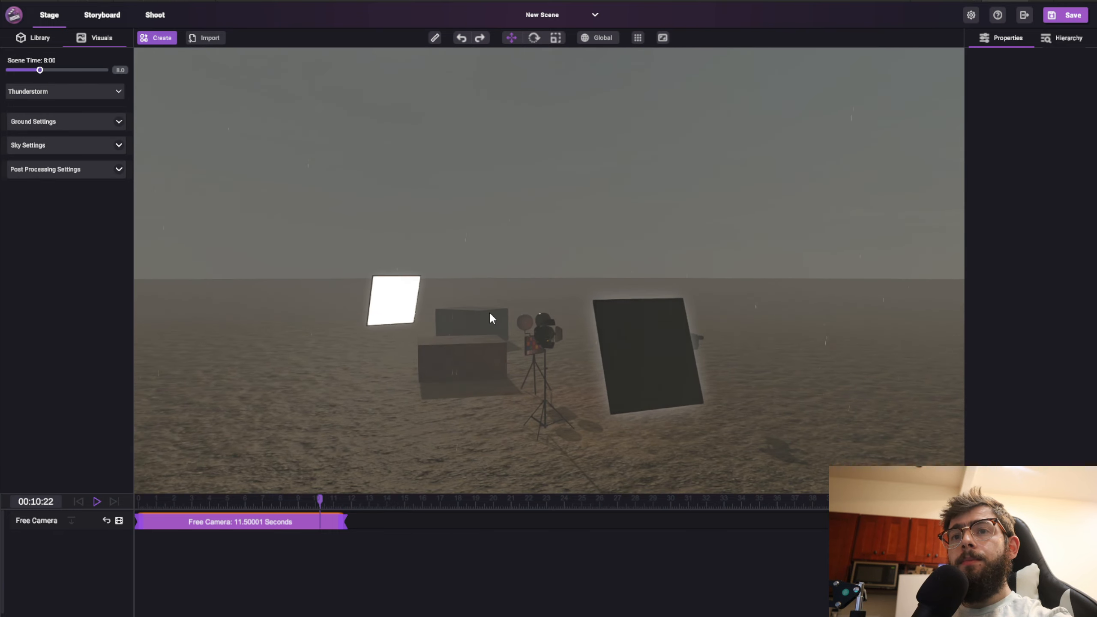
Change the scene's weather preset to Cloudy 1
{"action": "left_click", "coordinate": [48, 91]}
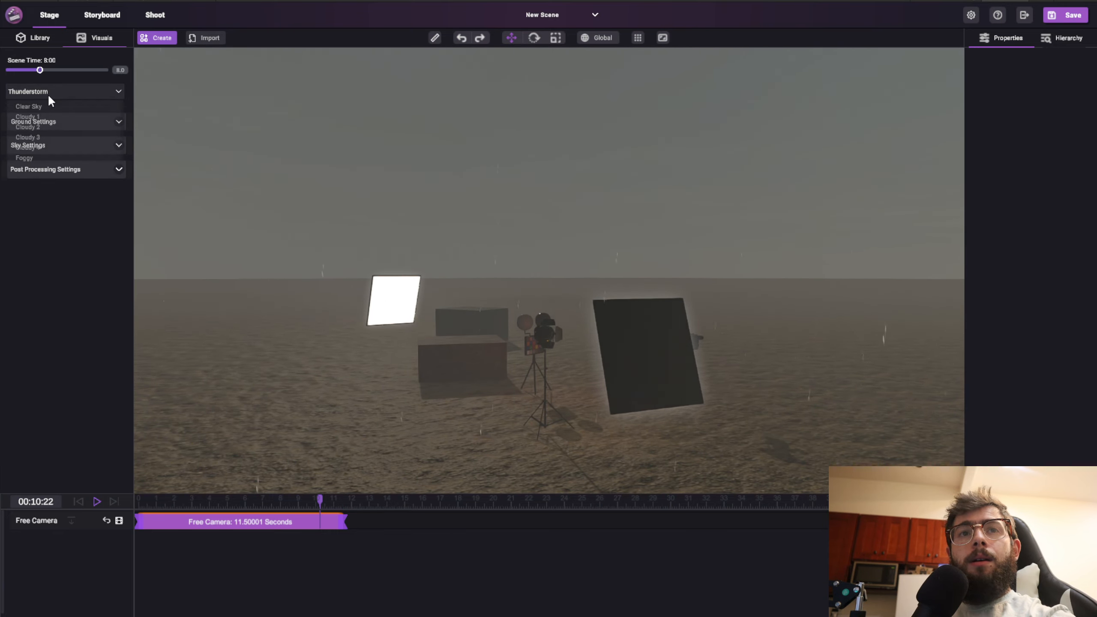
{"action": "left_click", "coordinate": [37, 116]}
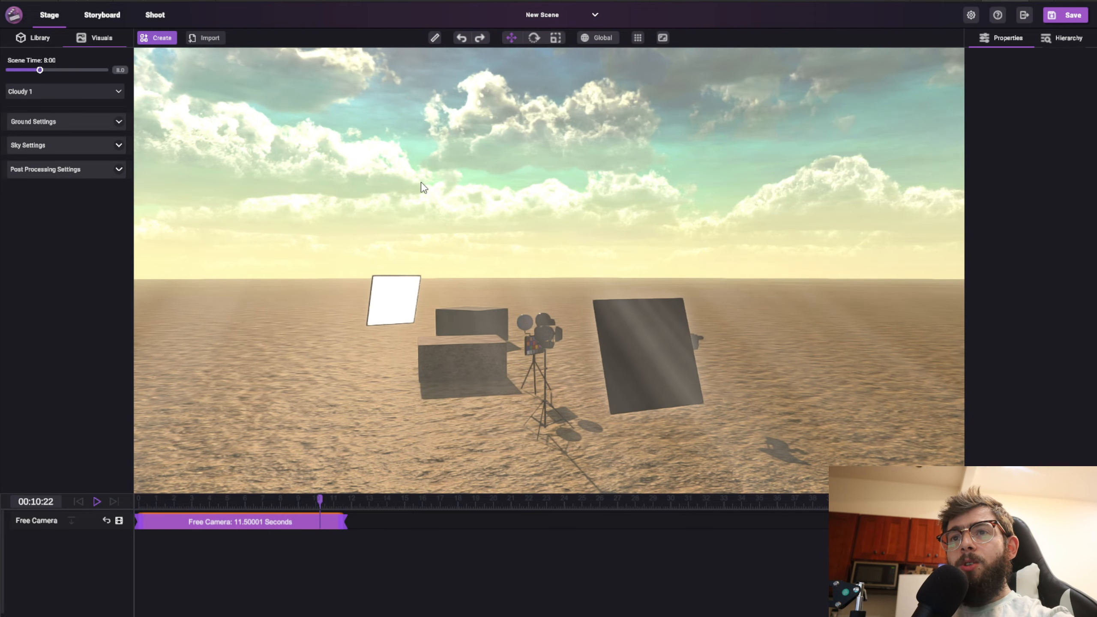
{"action": "right_click_drag", "start_coordinate": [460, 178], "coordinate": [434, 182]}
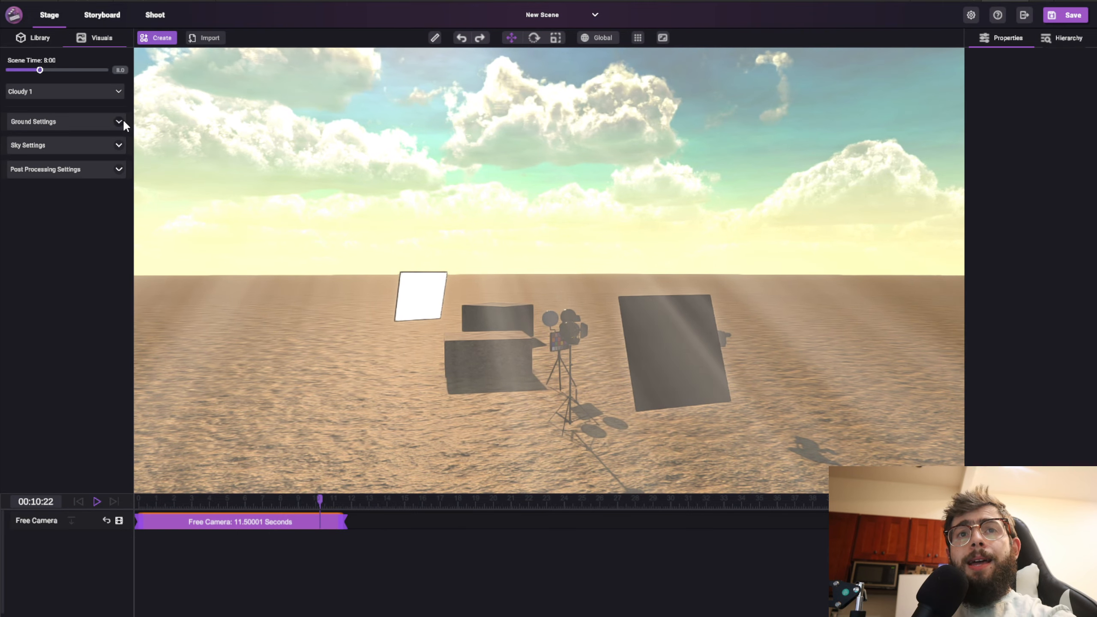
Examine the ground settings and the available ground materials, and close them without choosing another material
{"action": "left_click", "coordinate": [120, 121]}
{"action": "right_click_drag", "start_coordinate": [350, 272], "coordinate": [342, 276]}
{"action": "left_click", "coordinate": [72, 146]}
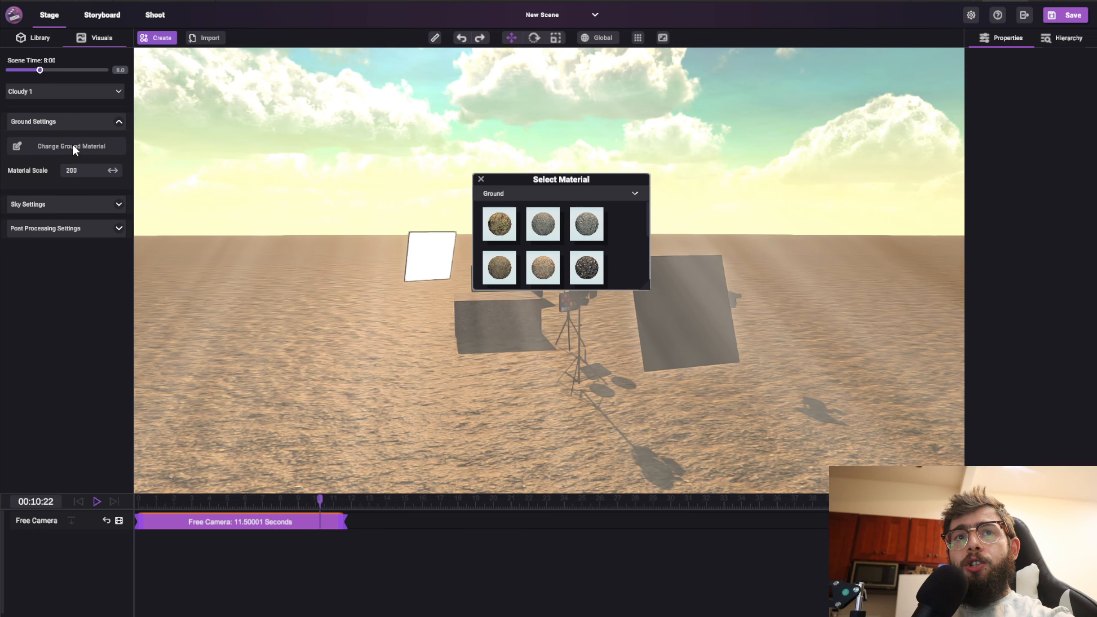
{"action": "left_click", "coordinate": [210, 224]}
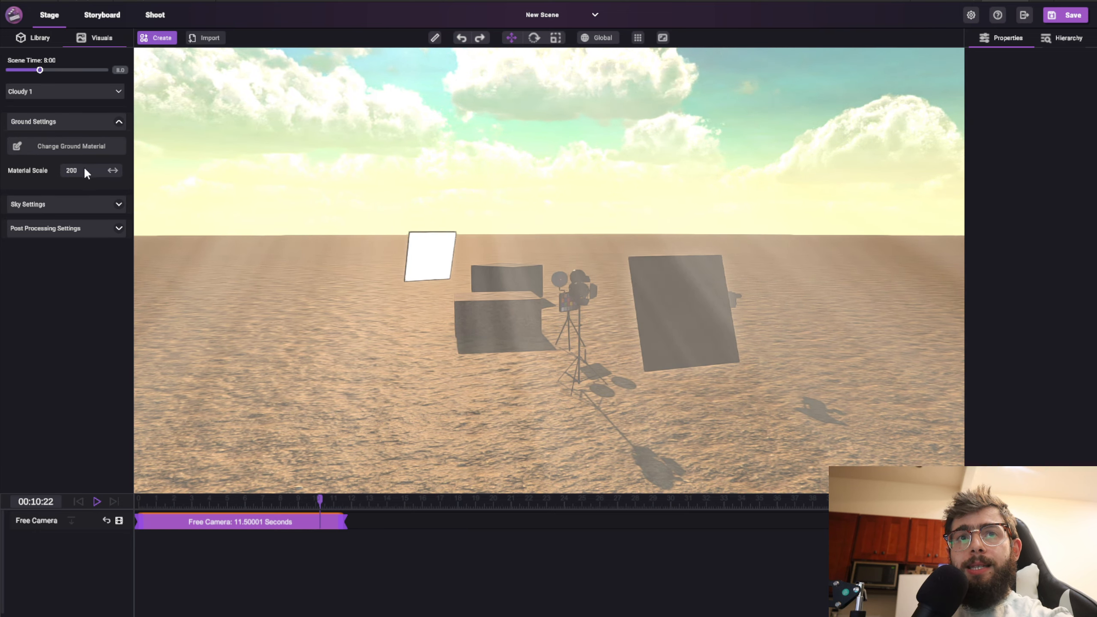
{"action": "left_click", "coordinate": [121, 121]}
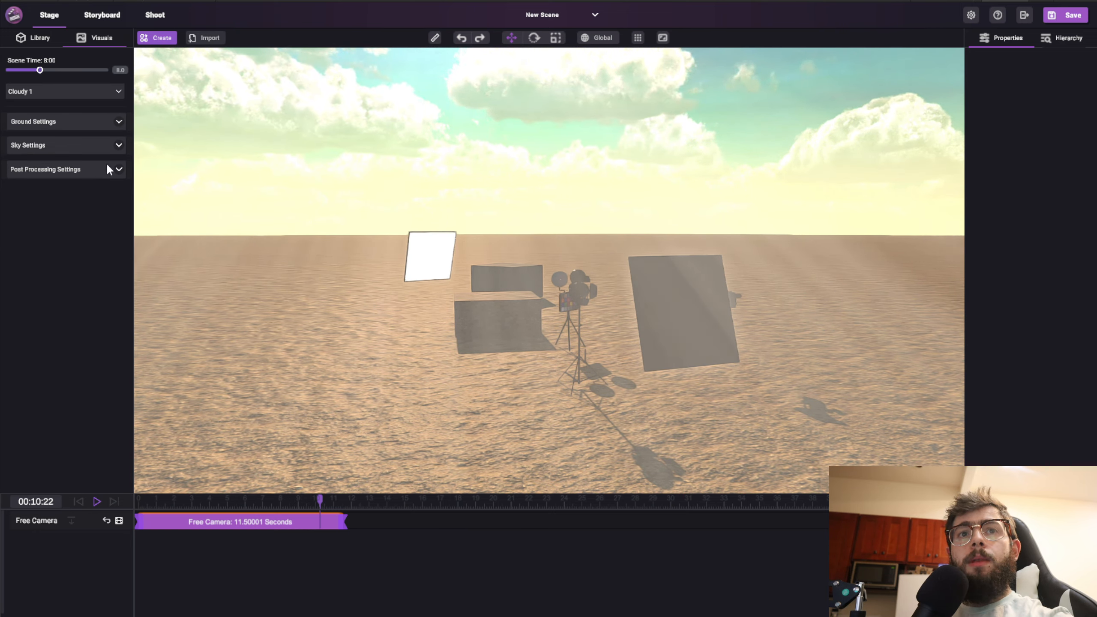
Expand the sky settings and compare the scene with Use Sun Shaft VFX off and on, leaving it enabled
{"action": "left_click", "coordinate": [119, 146]}
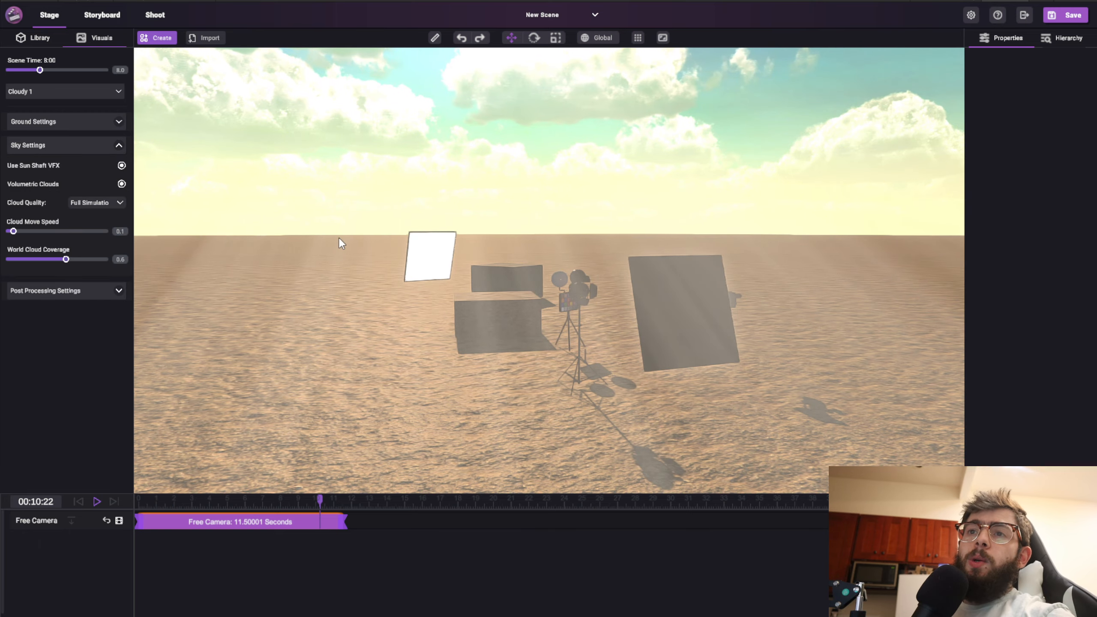
{"action": "right_click_drag", "start_coordinate": [340, 242], "coordinate": [306, 221]}
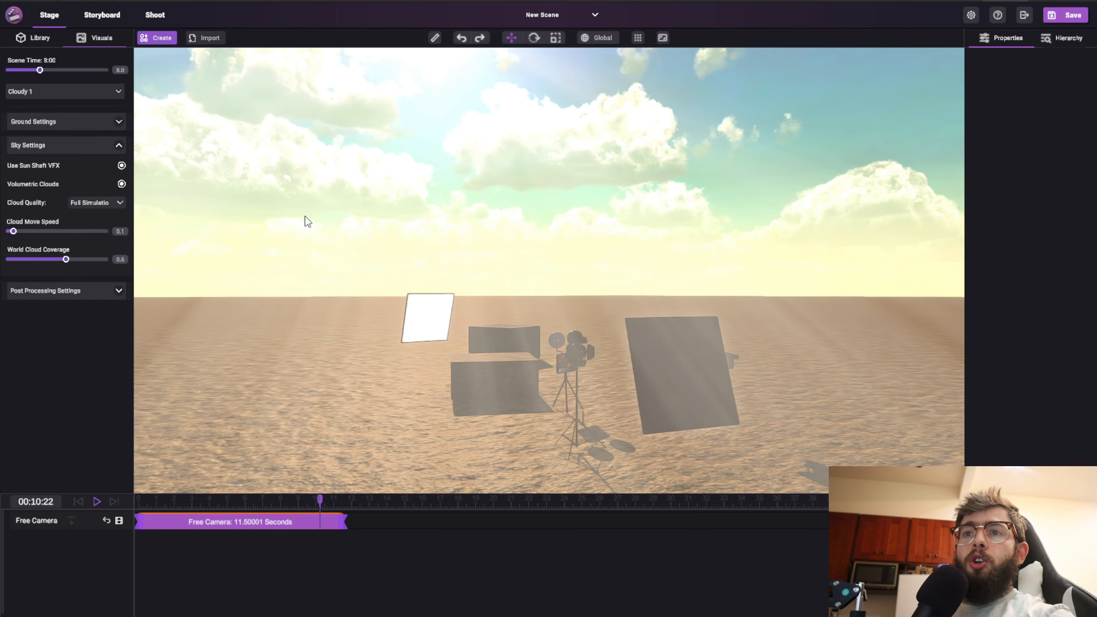
{"action": "left_click", "coordinate": [121, 165]}
{"action": "left_click", "coordinate": [121, 166]}
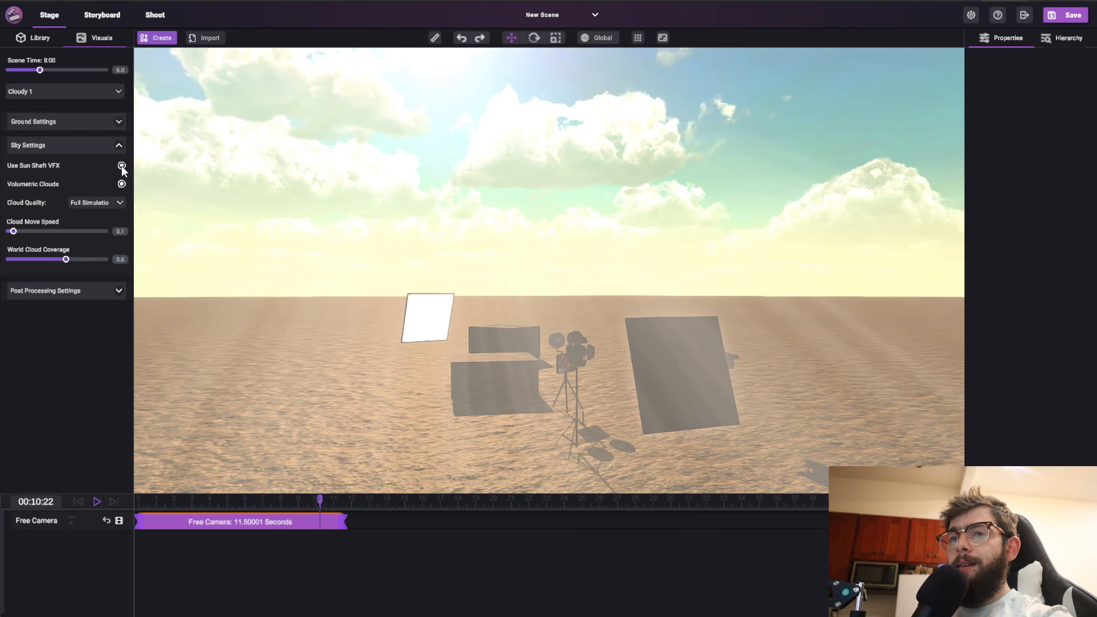
{"action": "left_click", "coordinate": [122, 166]}
{"action": "left_click", "coordinate": [122, 166]}
Compare the sky with Volumetric Clouds off and on, leaving the option enabled, and look around at the clouds
{"action": "left_click", "coordinate": [121, 184]}
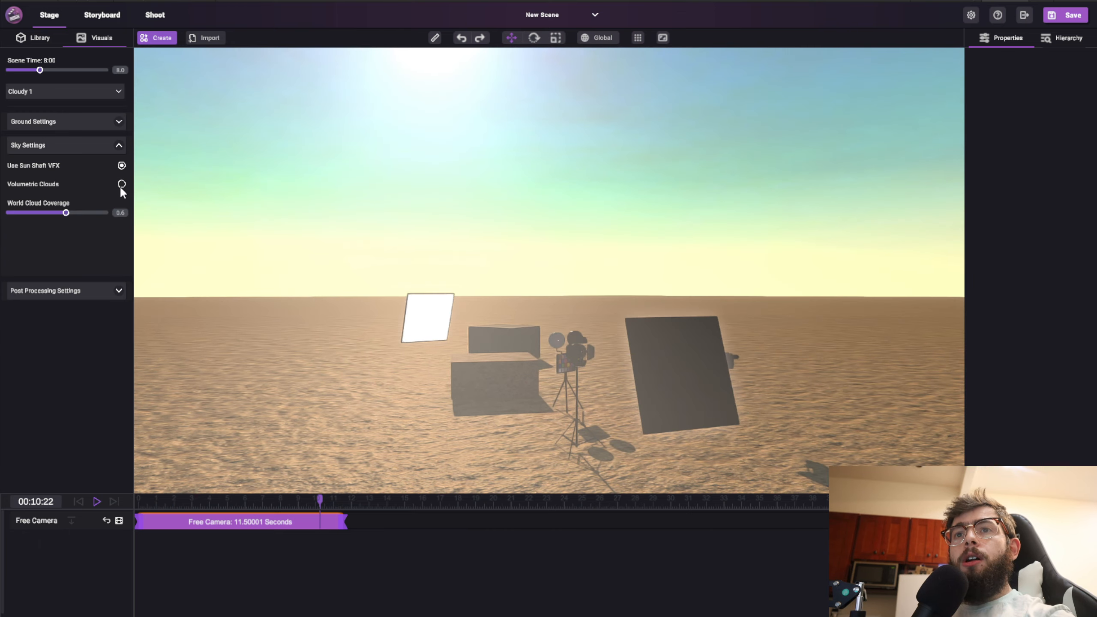
{"action": "left_click", "coordinate": [122, 184]}
{"action": "left_click", "coordinate": [121, 184]}
{"action": "right_click_drag", "start_coordinate": [696, 317], "coordinate": [674, 303]}
{"action": "left_click", "coordinate": [121, 185]}
{"action": "right_click_drag", "start_coordinate": [196, 201], "coordinate": [318, 221]}
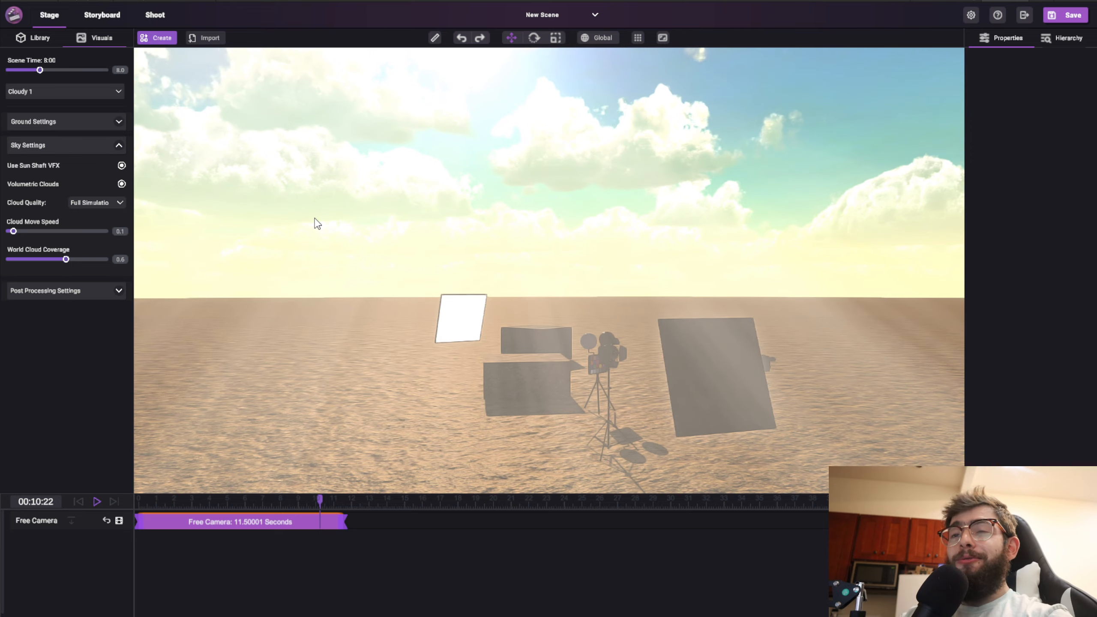
{"action": "right_click_drag", "start_coordinate": [362, 190], "coordinate": [769, 148]}
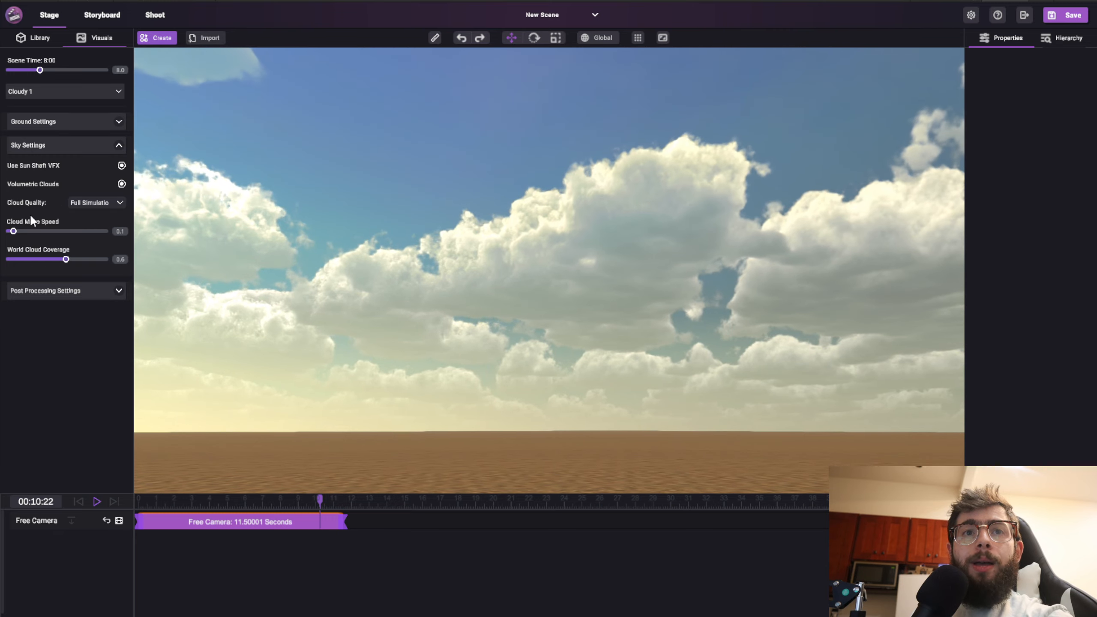
{"action": "right_click_drag", "start_coordinate": [595, 262], "coordinate": [716, 265]}
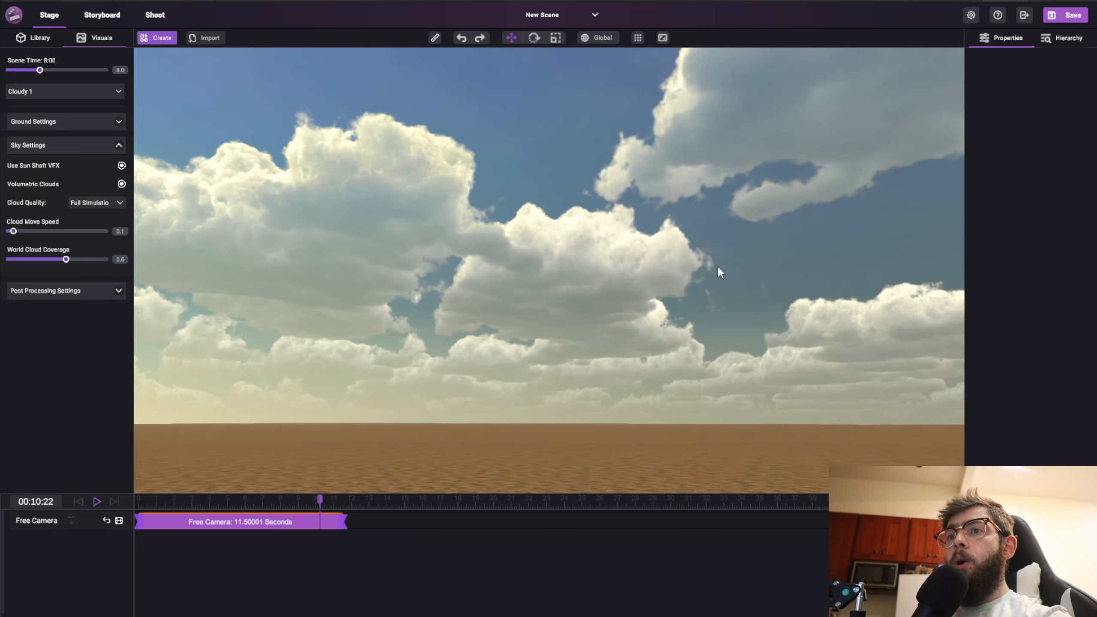
Set the cloud quality to Very Low and inspect how the clouds render
{"action": "left_click", "coordinate": [98, 206]}
{"action": "scroll", "coordinate": [111, 249], "scroll_direction": "down", "scroll_amount": 1}
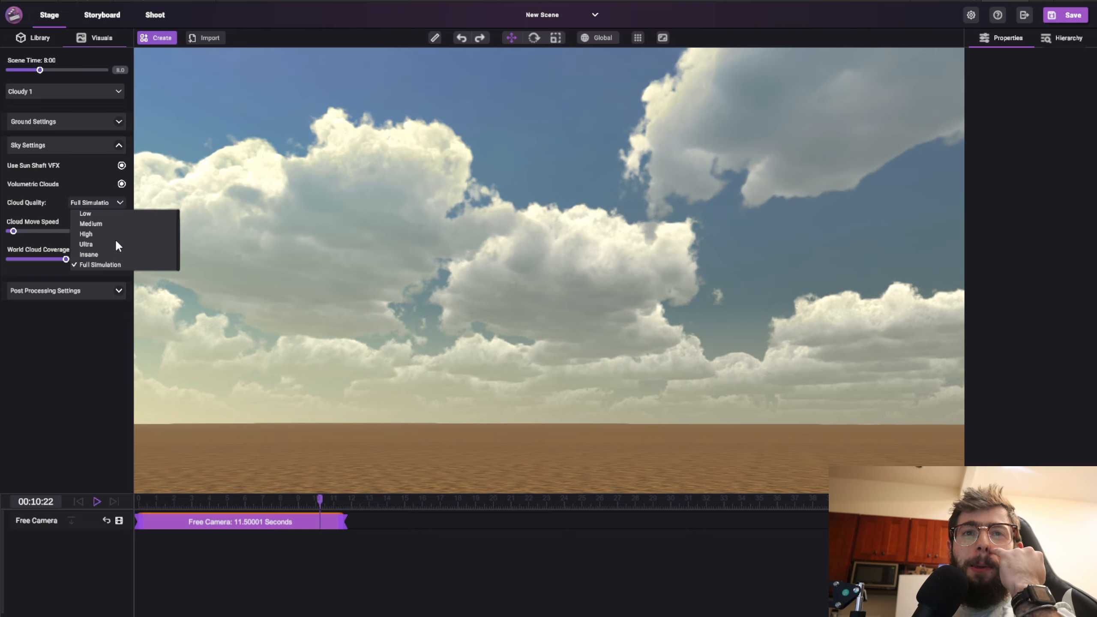
{"action": "scroll", "coordinate": [106, 234], "scroll_direction": "up", "scroll_amount": 1}
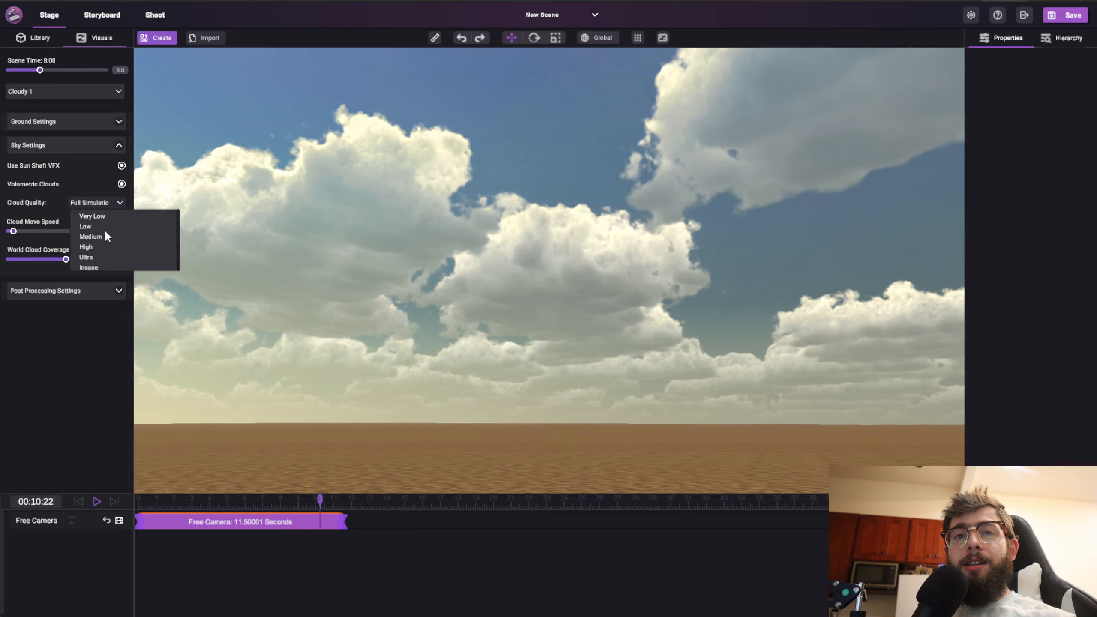
{"action": "left_click", "coordinate": [101, 219]}
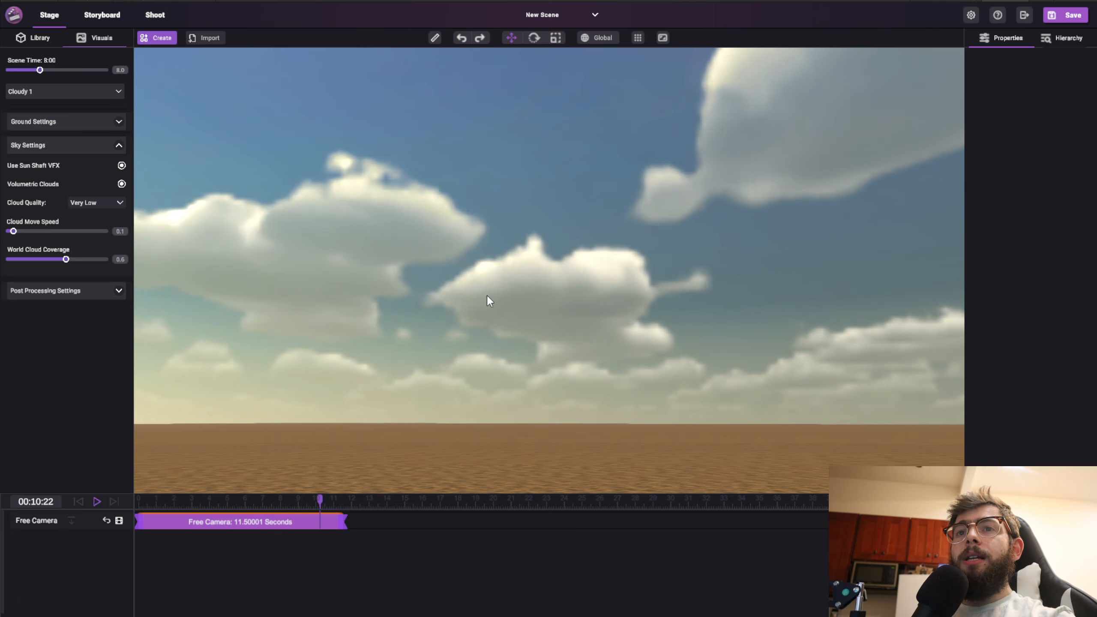
{"action": "right_click_drag", "start_coordinate": [537, 278], "coordinate": [538, 296]}
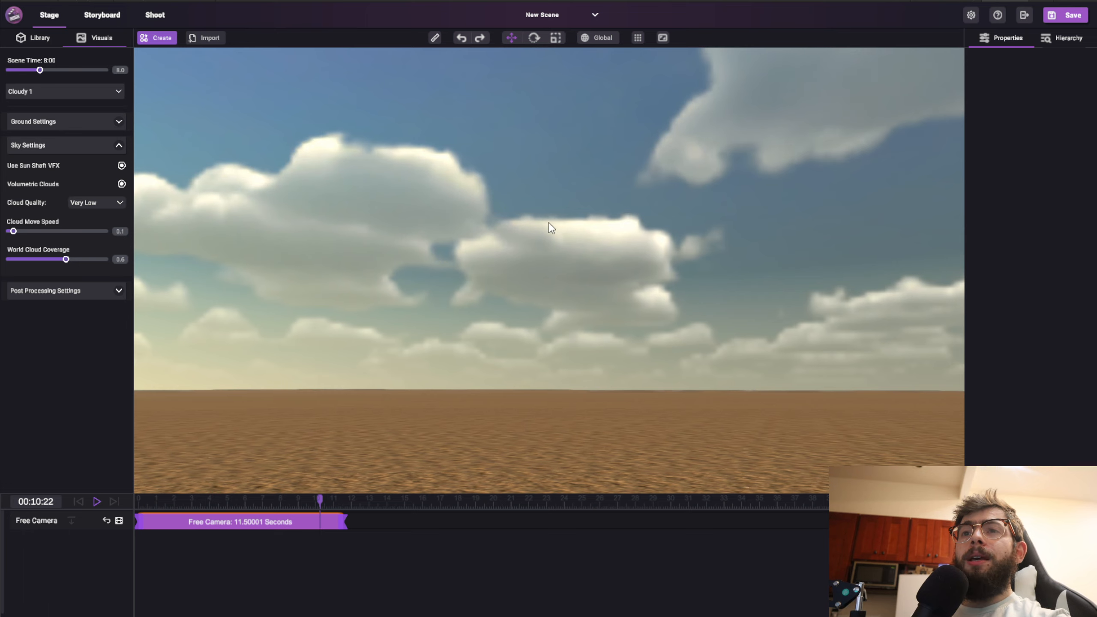
{"action": "right_click_drag", "start_coordinate": [551, 233], "coordinate": [593, 255]}
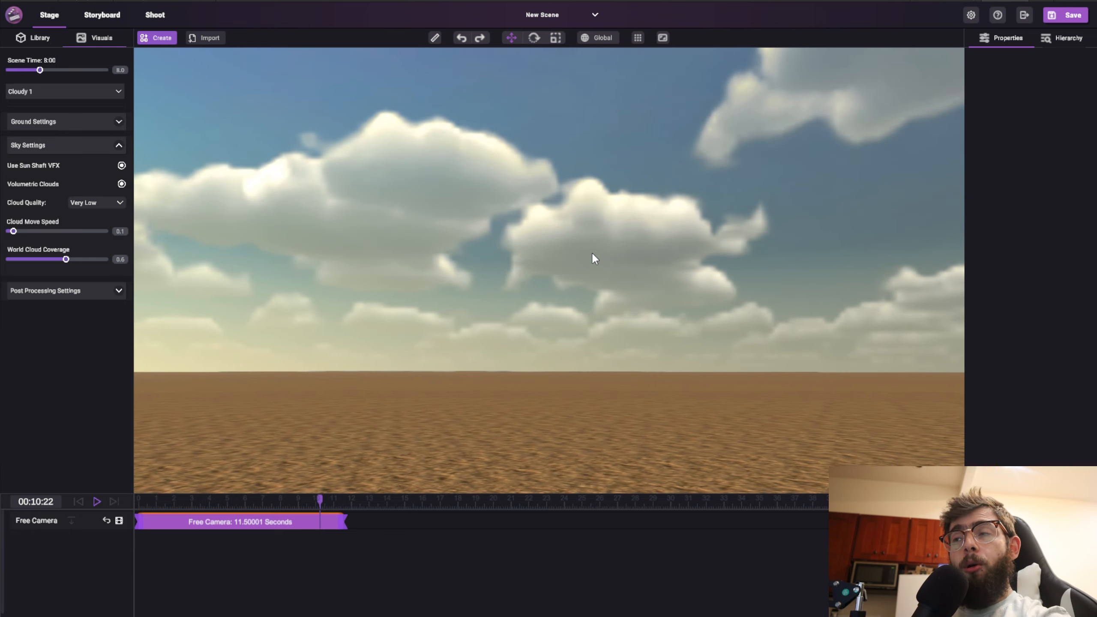
Set the cloud quality to Full Simulation
{"action": "left_click", "coordinate": [96, 202]}
{"action": "scroll", "coordinate": [107, 259], "scroll_direction": "down", "scroll_amount": 1}
{"action": "left_click", "coordinate": [109, 259]}
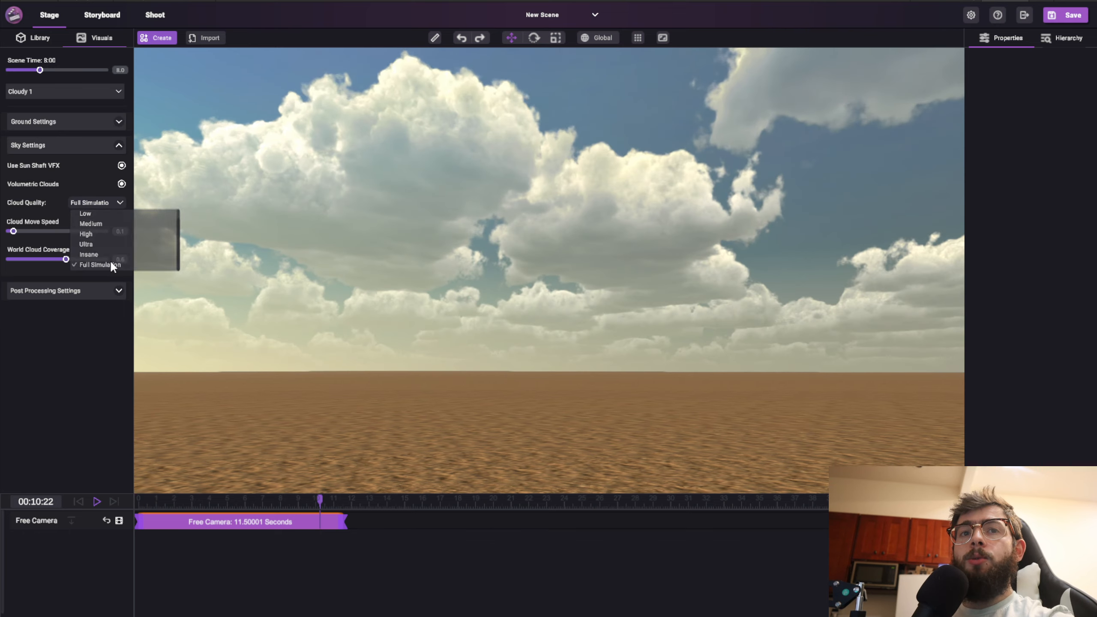
Try a faster cloud movement, reduce Cloud Move Speed to 0.0, and raise World Cloud Coverage to 1.0
{"action": "left_click_drag", "start_coordinate": [14, 231], "coordinate": [140, 229]}
{"action": "left_click_drag", "start_coordinate": [57, 230], "coordinate": [7, 231]}
{"action": "left_click_drag", "start_coordinate": [66, 259], "coordinate": [173, 249]}
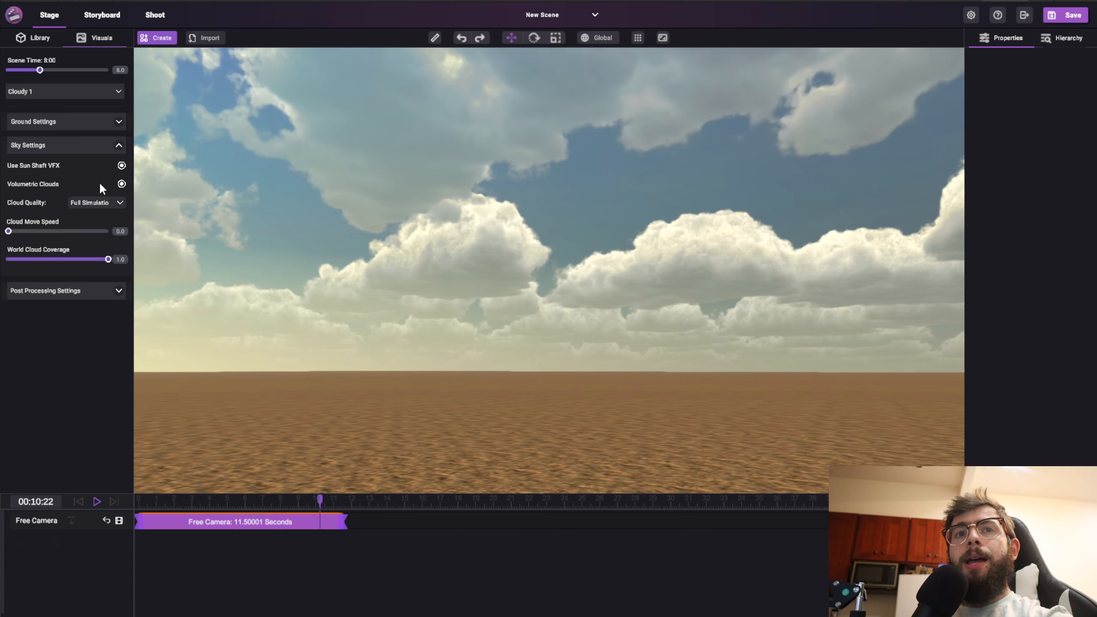
Try the Cloudy 3 weather preset with World Cloud Coverage at its maximum of 1.0
{"action": "left_click", "coordinate": [39, 90]}
{"action": "left_click", "coordinate": [35, 137]}
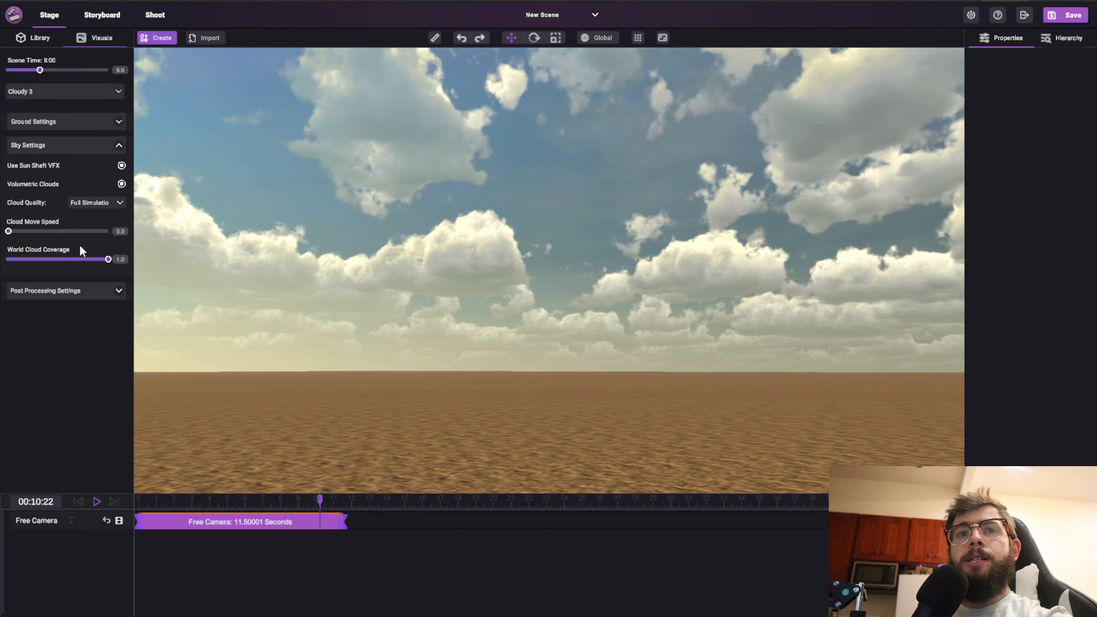
{"action": "left_click_drag", "start_coordinate": [101, 261], "coordinate": [152, 259]}
Set the weather preset to Cloudy 4 and World Cloud Coverage to 0.7
{"action": "left_click", "coordinate": [37, 93]}
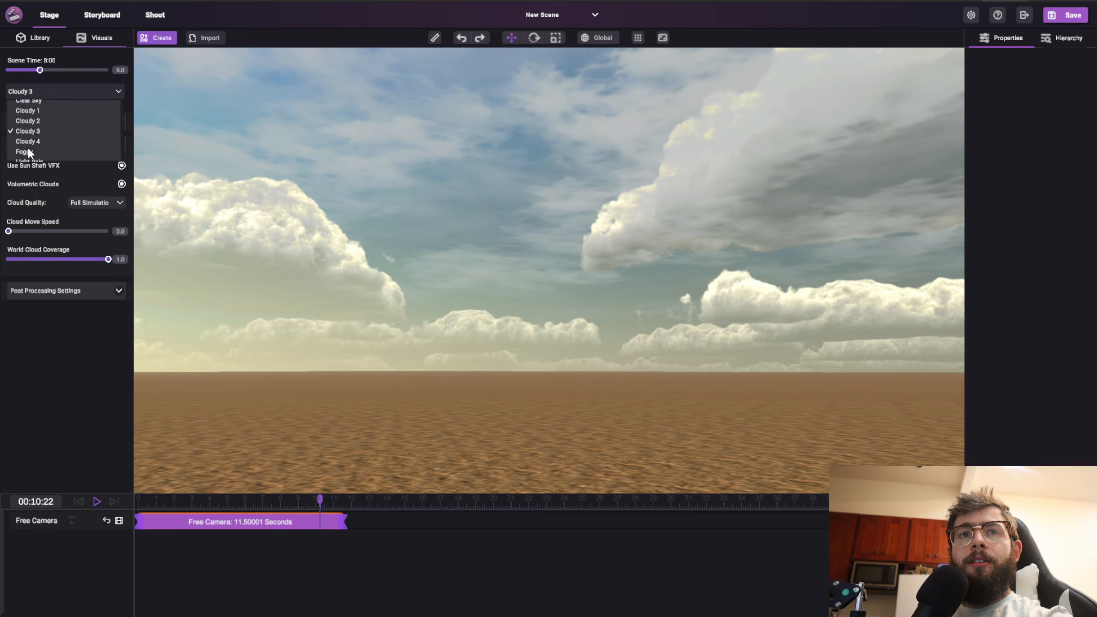
{"action": "left_click", "coordinate": [41, 135]}
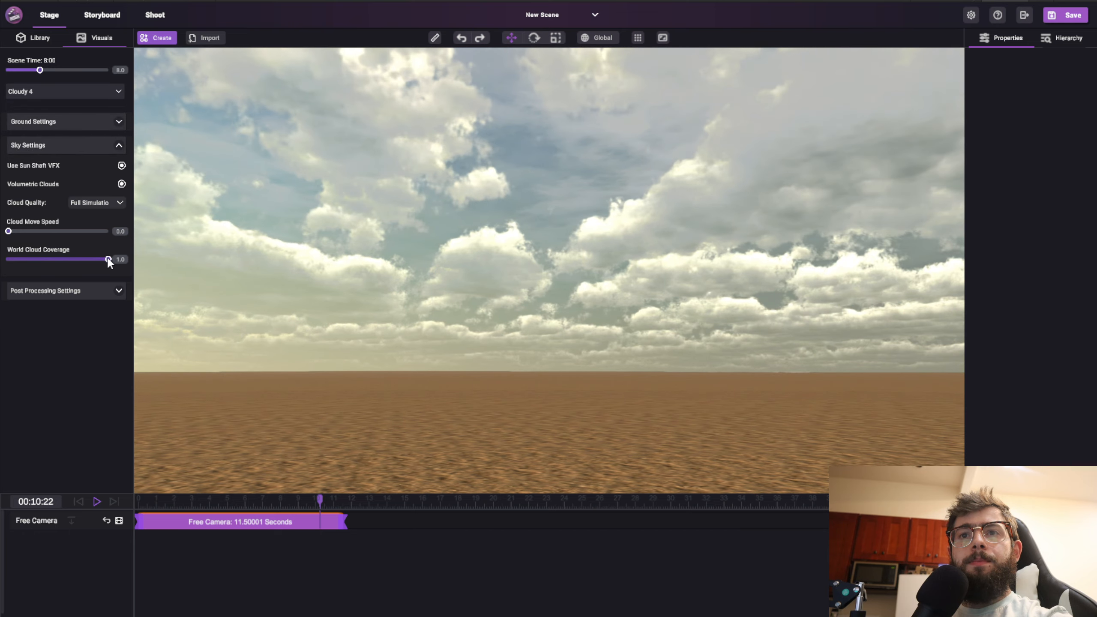
{"action": "left_click_drag", "start_coordinate": [109, 258], "coordinate": [81, 272]}
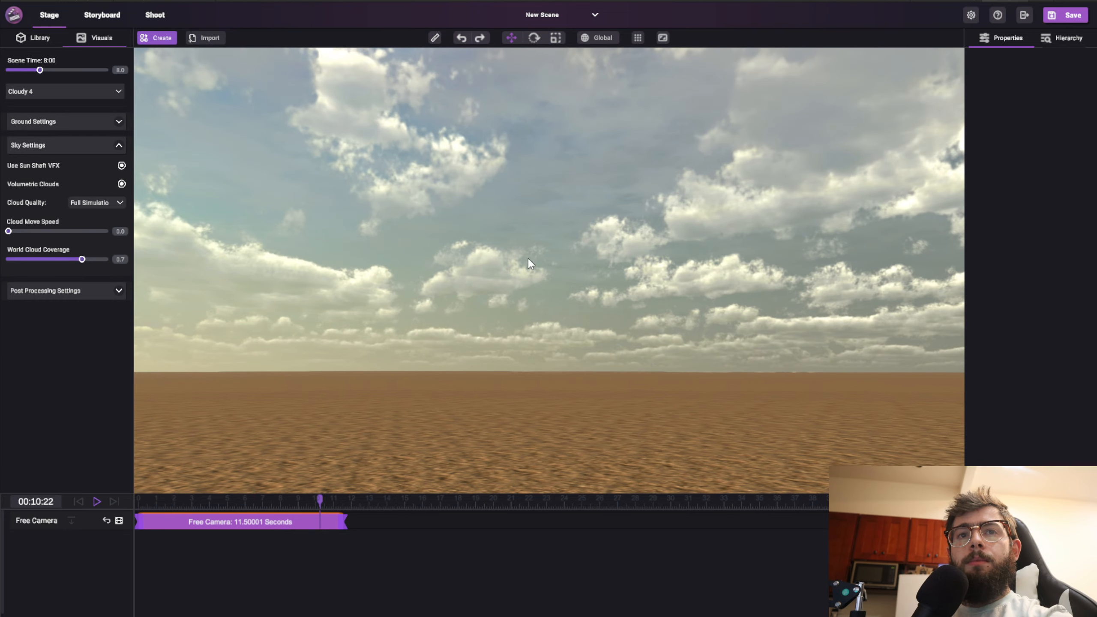
Collapse the sky settings and expand the post-processing settings, with the light panels and stand framed in the stage
{"action": "right_click_drag", "start_coordinate": [528, 259], "coordinate": [9, 233]}
{"action": "right_click_drag", "start_coordinate": [437, 211], "coordinate": [417, 241]}
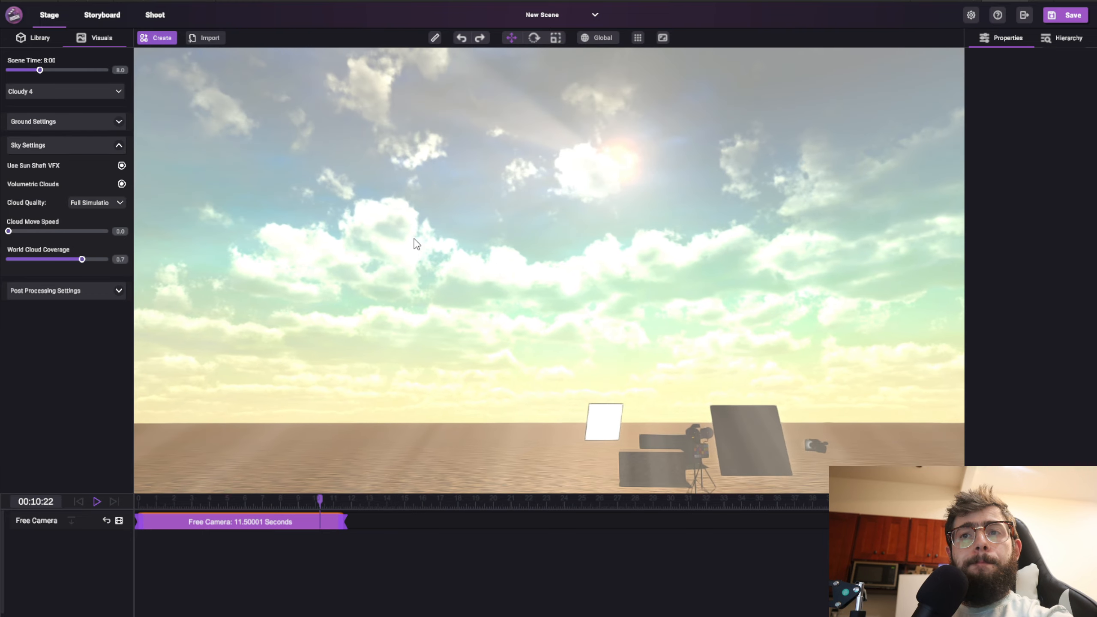
{"action": "left_click", "coordinate": [117, 145]}
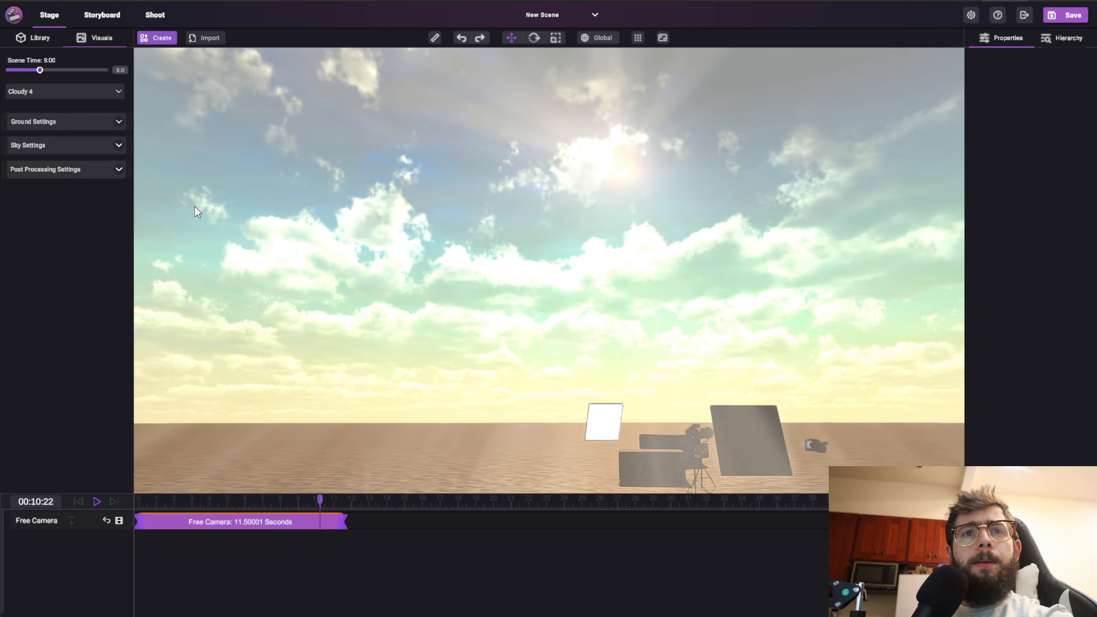
{"action": "left_click", "coordinate": [119, 168]}
{"action": "right_click_drag", "start_coordinate": [203, 151], "coordinate": [269, 218]}
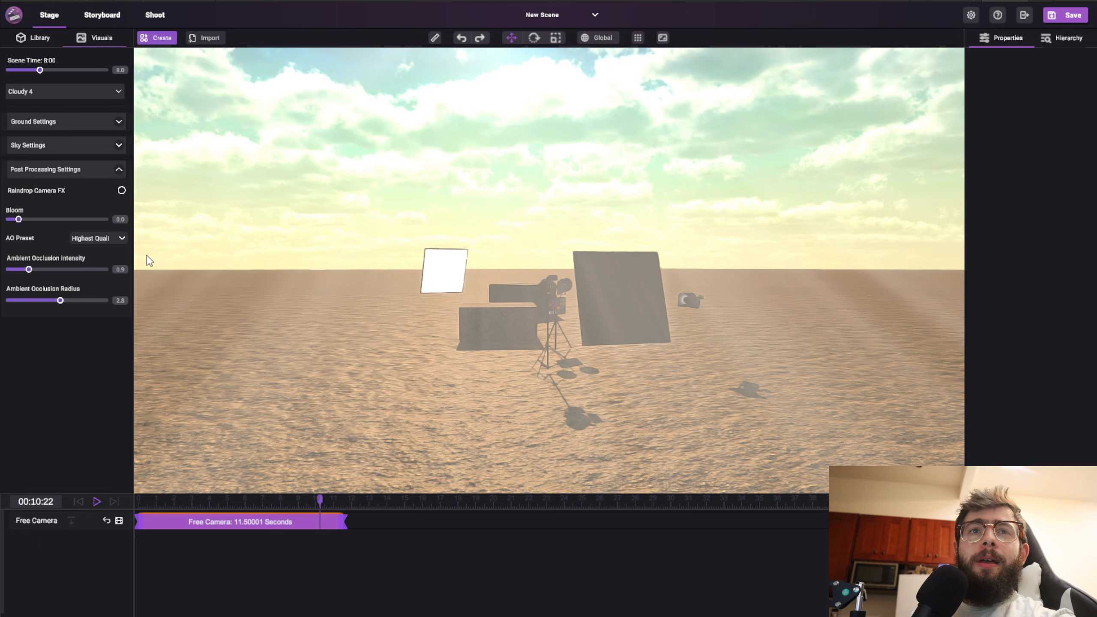
{"action": "right_click_drag", "start_coordinate": [402, 283], "coordinate": [405, 261]}
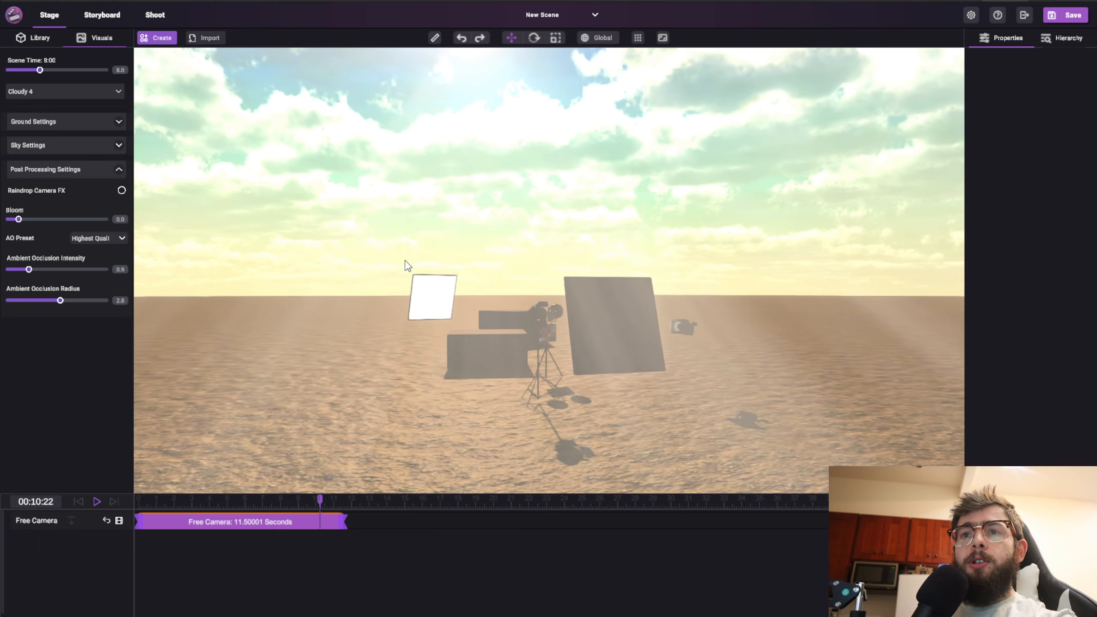
{"action": "scroll", "coordinate": [405, 261], "scroll_direction": "up", "scroll_amount": 2}
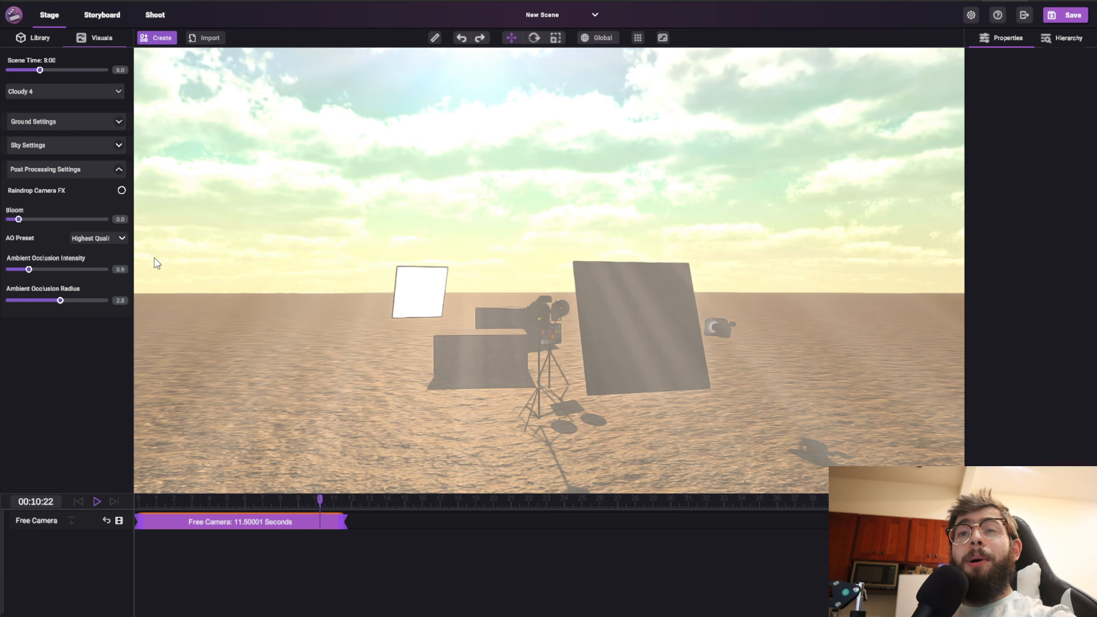
Try Raindrop Camera FX and check the effect through the shooting camera
{"action": "left_click", "coordinate": [122, 191]}
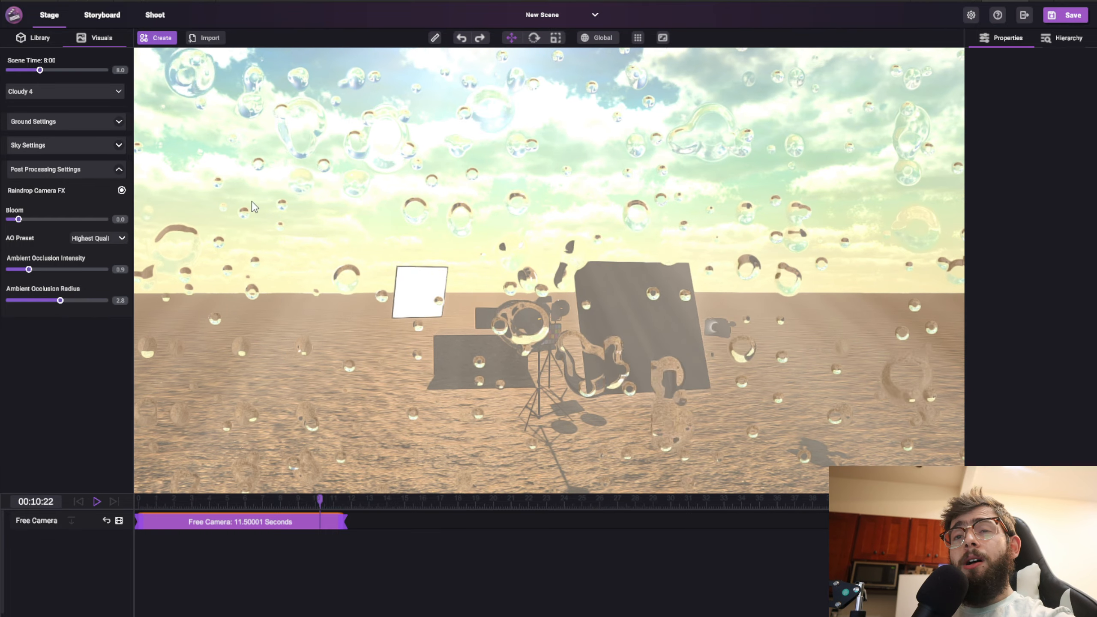
{"action": "left_click", "coordinate": [155, 16]}
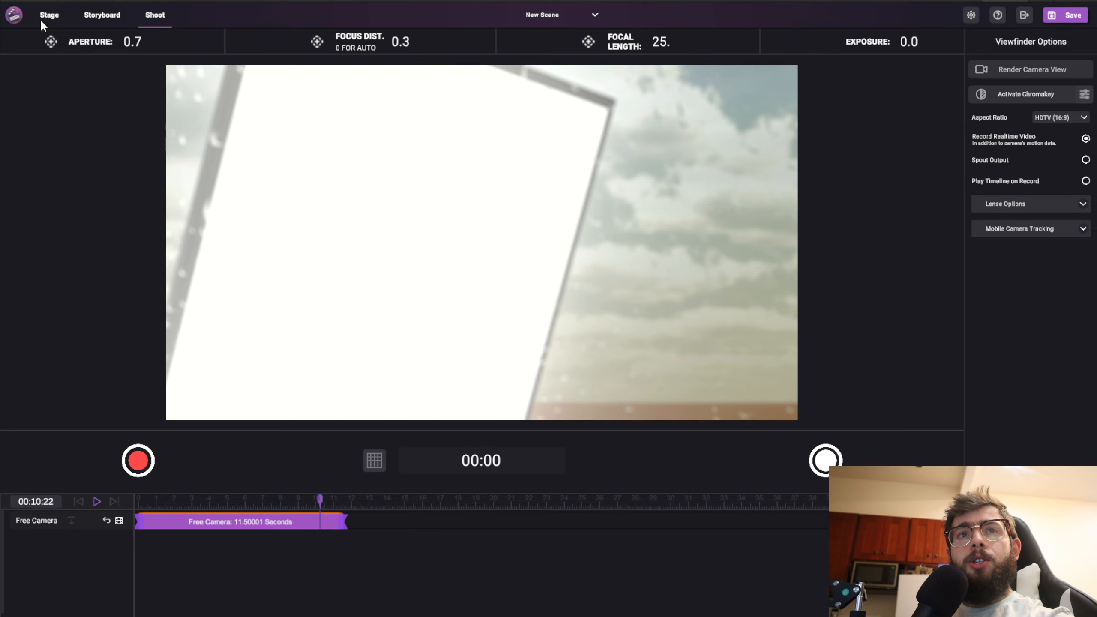
{"action": "right_click_drag", "start_coordinate": [389, 216], "coordinate": [969, 30]}
{"action": "right_click_drag", "start_coordinate": [481, 242], "coordinate": [607, 320]}
{"action": "left_click", "coordinate": [51, 14]}
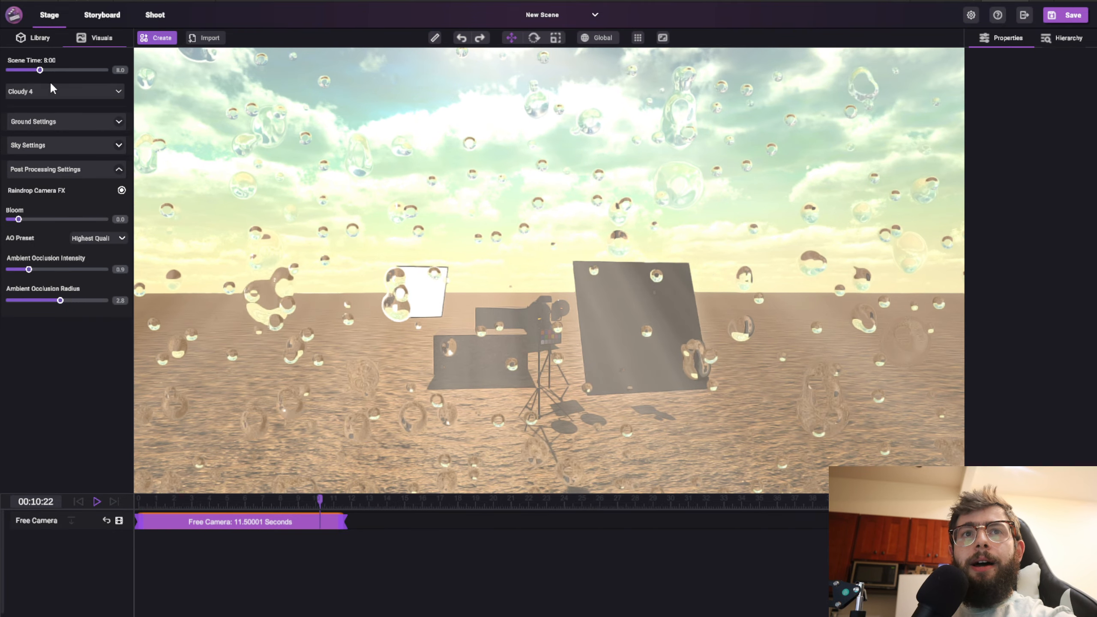
Try the Heavy Rain weather preset and check it through the shooting camera, focused on the dark block
{"action": "left_click", "coordinate": [38, 90]}
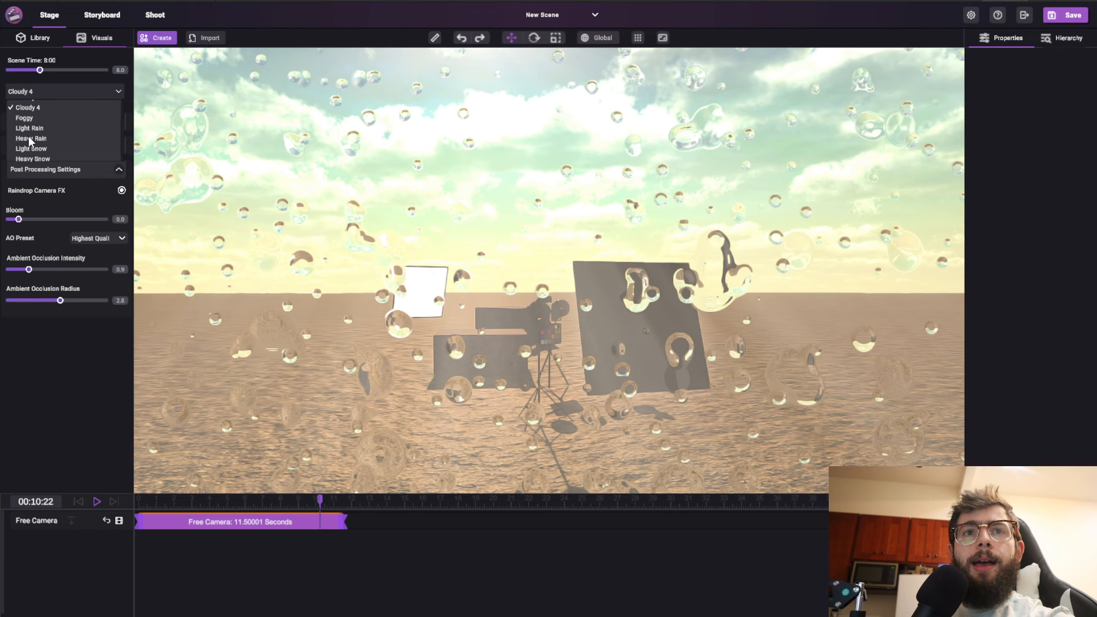
{"action": "left_click", "coordinate": [29, 138]}
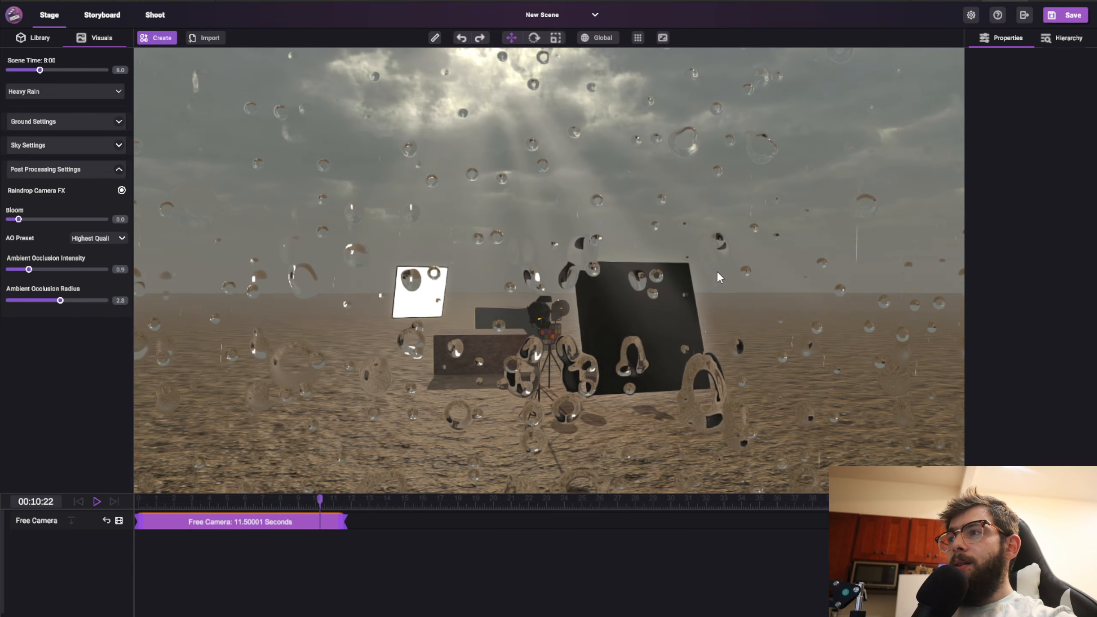
{"action": "right_click_drag", "start_coordinate": [586, 302], "coordinate": [556, 339]}
{"action": "key", "text": "w"}
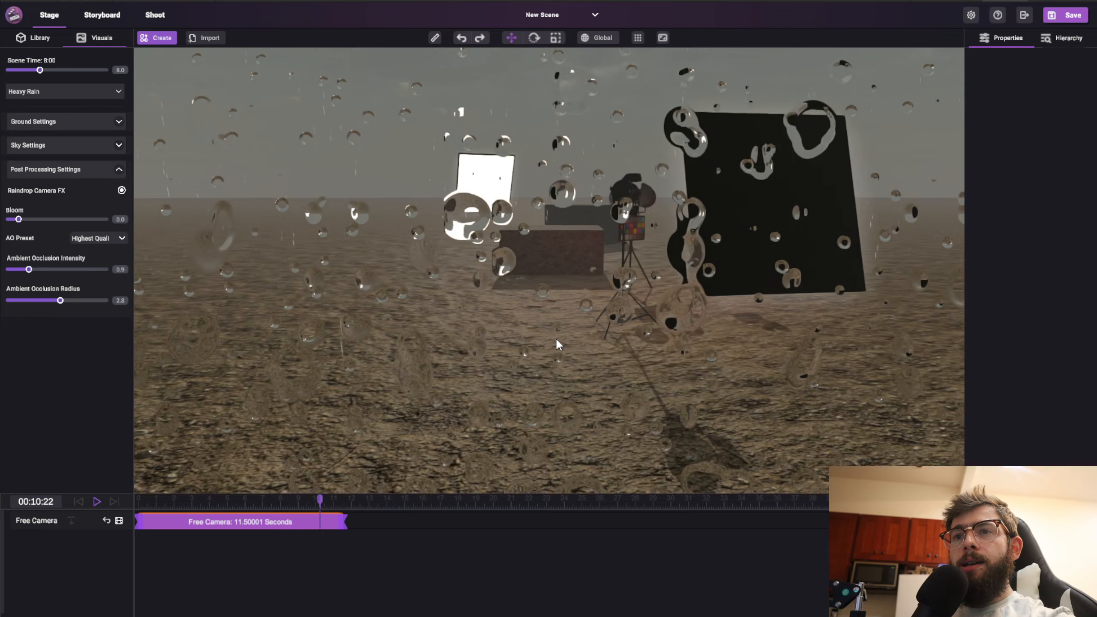
{"action": "left_click", "coordinate": [153, 15]}
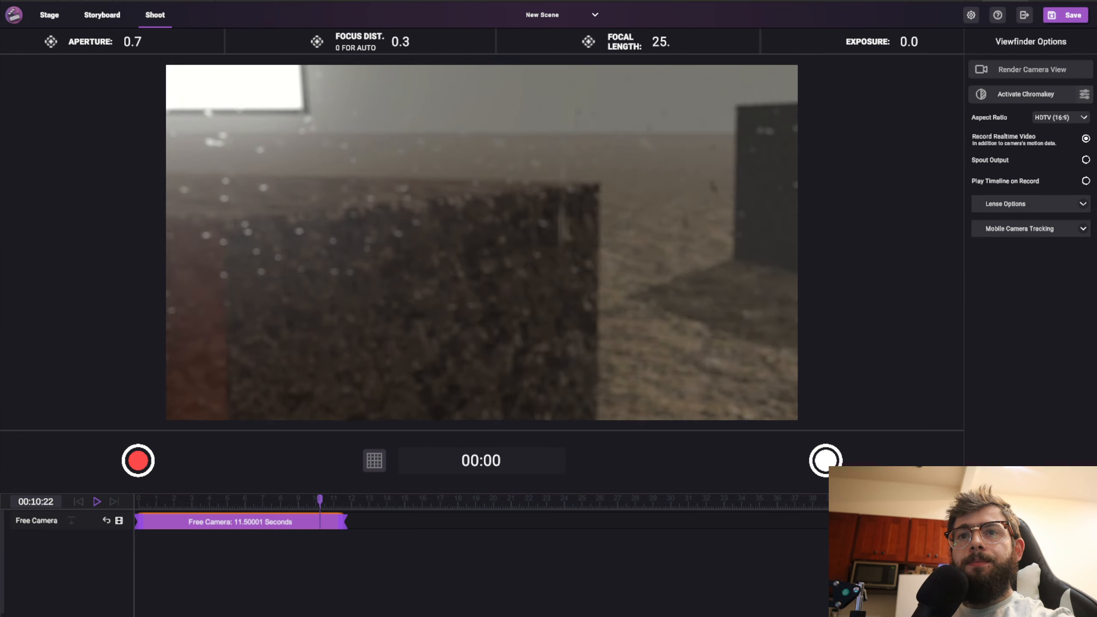
{"action": "left_click", "coordinate": [560, 266]}
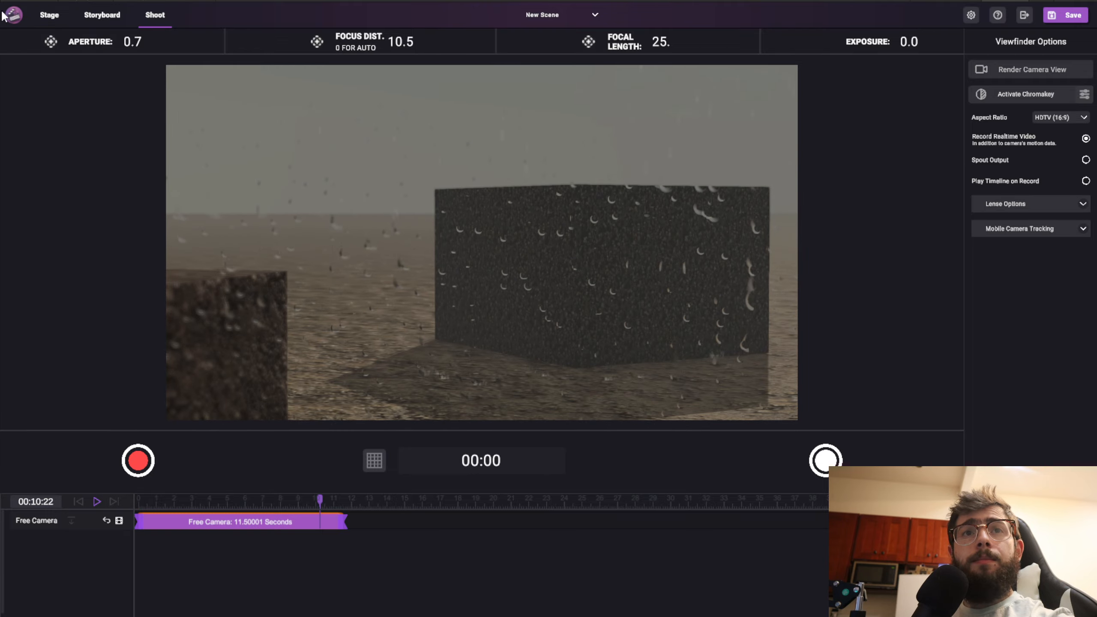
{"action": "left_click", "coordinate": [49, 15]}
Turn off Raindrop Camera FX and set the weather preset to Cloudy 1
{"action": "left_click", "coordinate": [122, 191]}
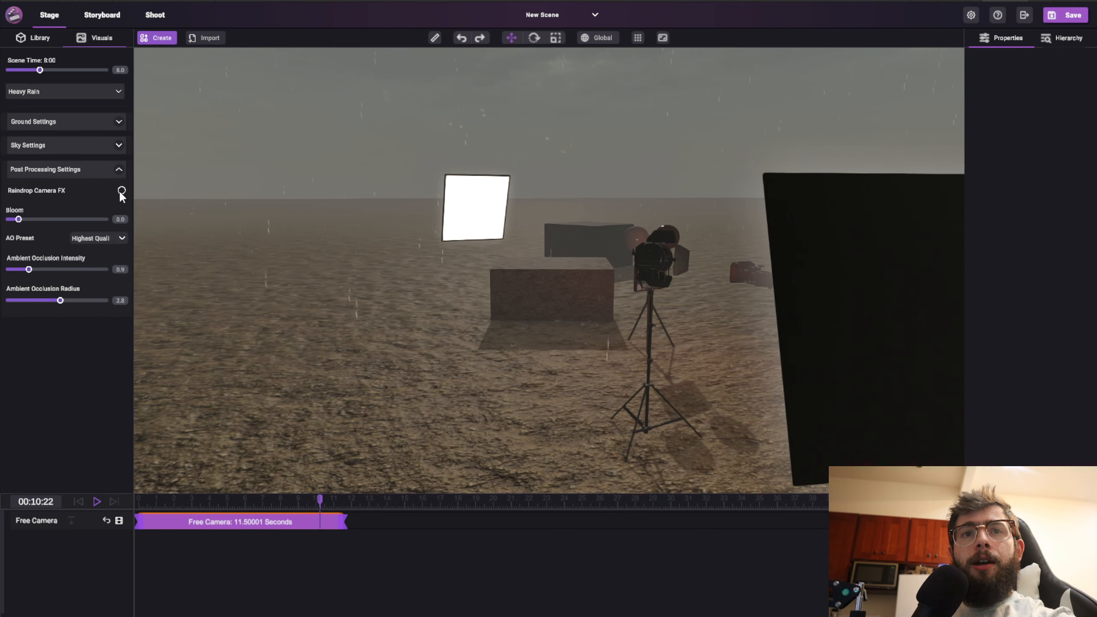
{"action": "left_click", "coordinate": [52, 98]}
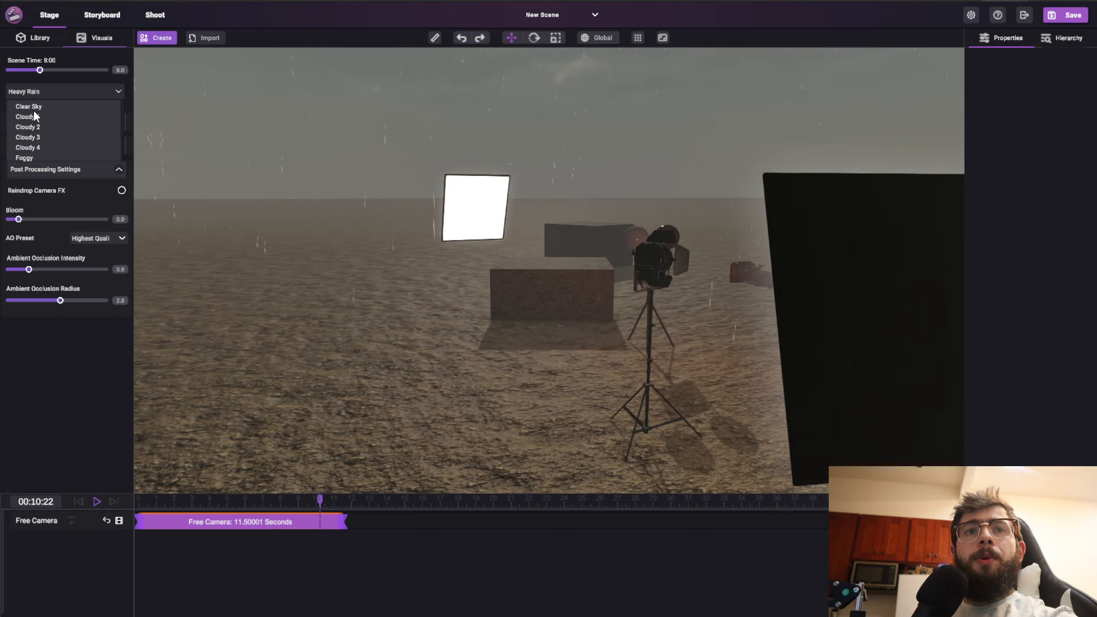
{"action": "left_click", "coordinate": [31, 119]}
{"action": "right_click_drag", "start_coordinate": [367, 227], "coordinate": [483, 213]}
{"action": "key", "text": "a"}
{"action": "key", "text": "w"}
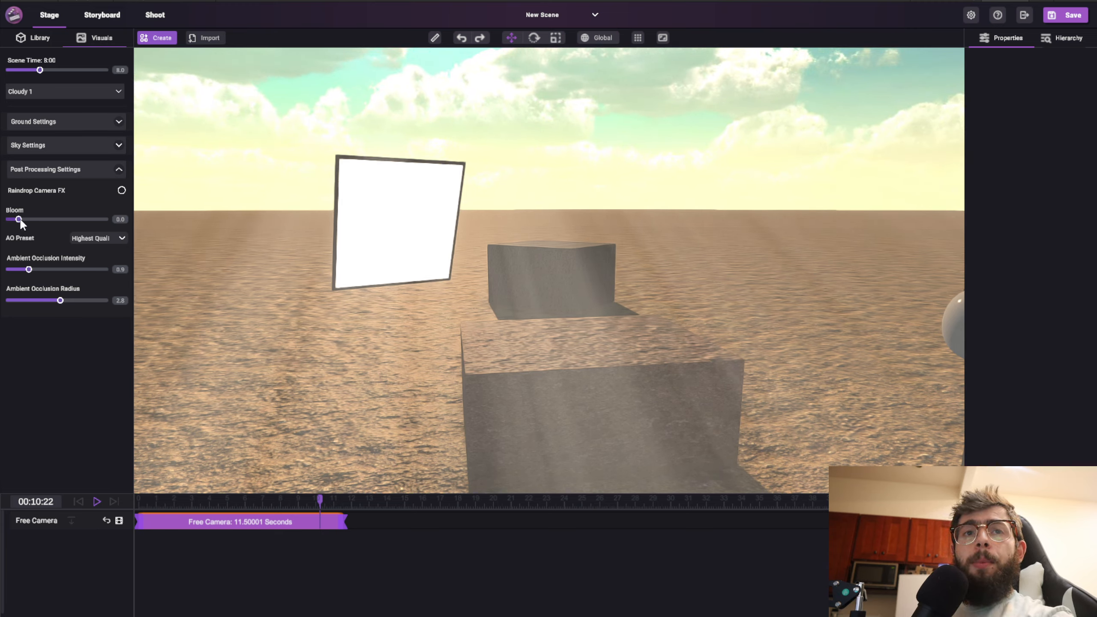
Play back the timeline and pause it at 00:03:94
{"action": "mouse_move", "coordinate": [18, 219]}
{"action": "left_mouse_down"}
{"action": "mouse_move", "coordinate": [5, 219]}
{"action": "mouse_move", "coordinate": [19, 222]}
{"action": "left_mouse_up"}
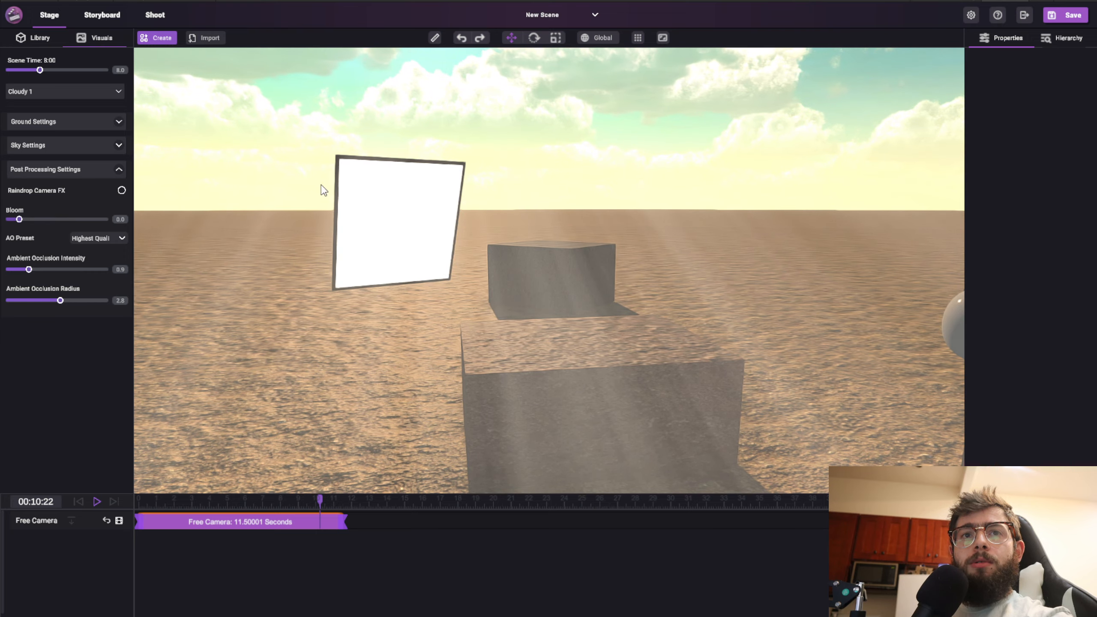
{"action": "left_click", "coordinate": [380, 192]}
{"action": "left_click", "coordinate": [235, 181]}
{"action": "key", "text": "space"}
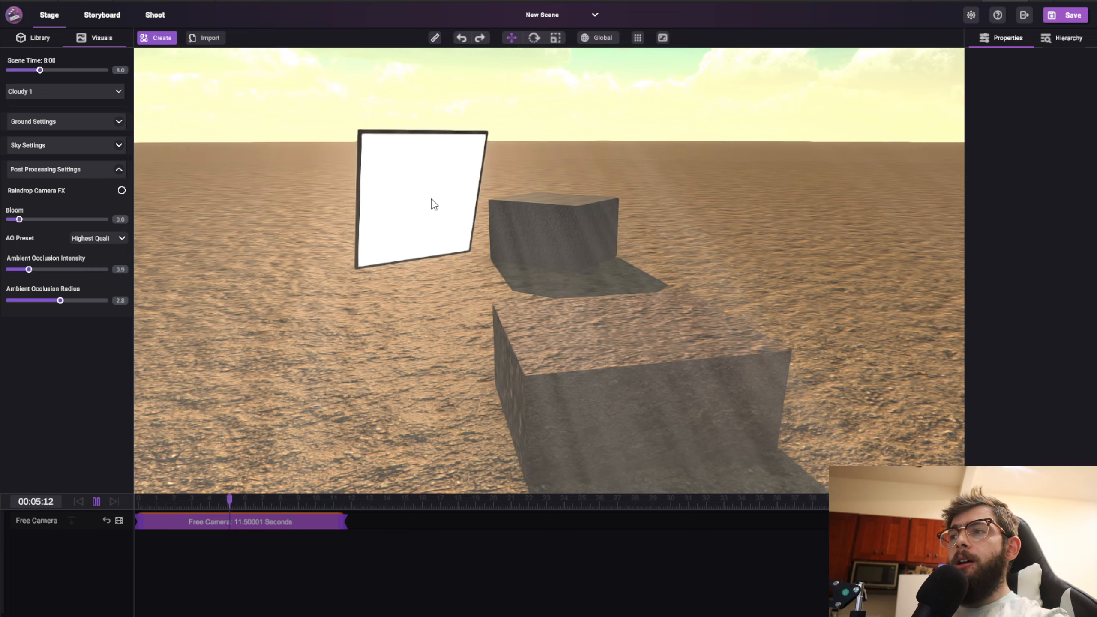
{"action": "left_click", "coordinate": [411, 172]}
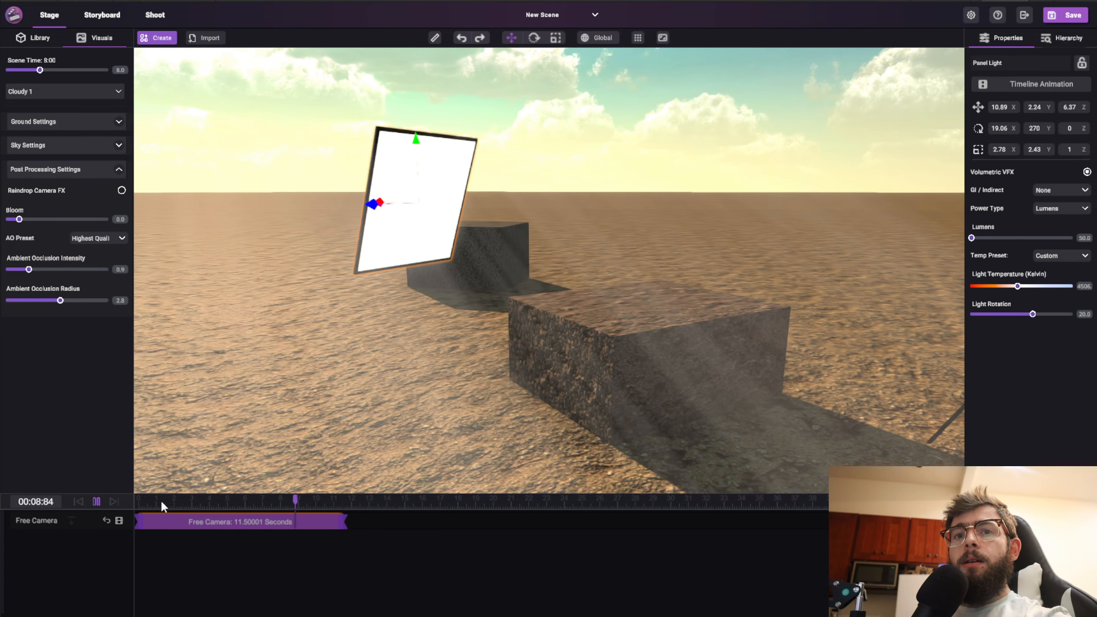
{"action": "left_click", "coordinate": [97, 502]}
{"action": "right_click_drag", "start_coordinate": [425, 212], "coordinate": [403, 206]}
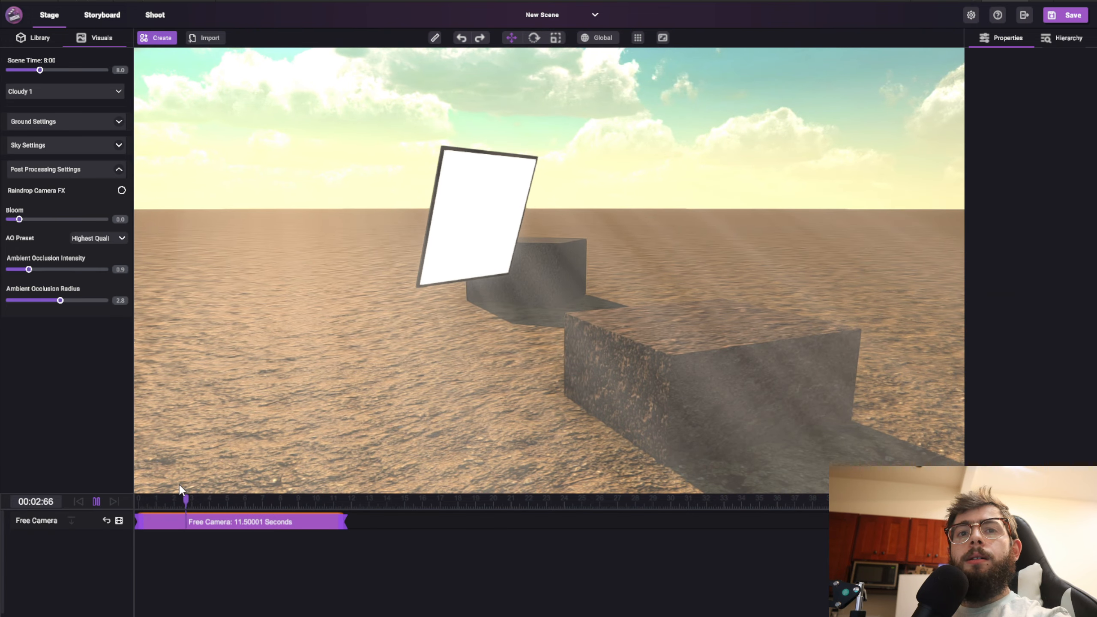
{"action": "left_click", "coordinate": [97, 501]}
Raise the panel light's Lumens to nearly full, with Scene Time at 0:00 and Bloom at 0.0
{"action": "left_click", "coordinate": [474, 212]}
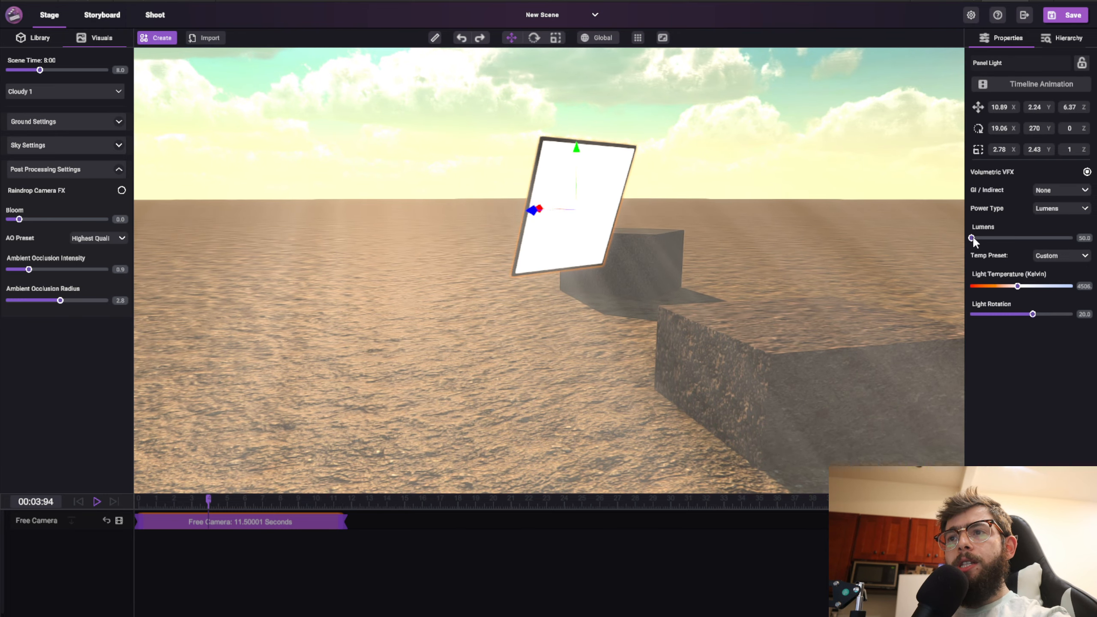
{"action": "left_click_drag", "start_coordinate": [972, 238], "coordinate": [1065, 237]}
{"action": "left_click_drag", "start_coordinate": [39, 70], "coordinate": [6, 70]}
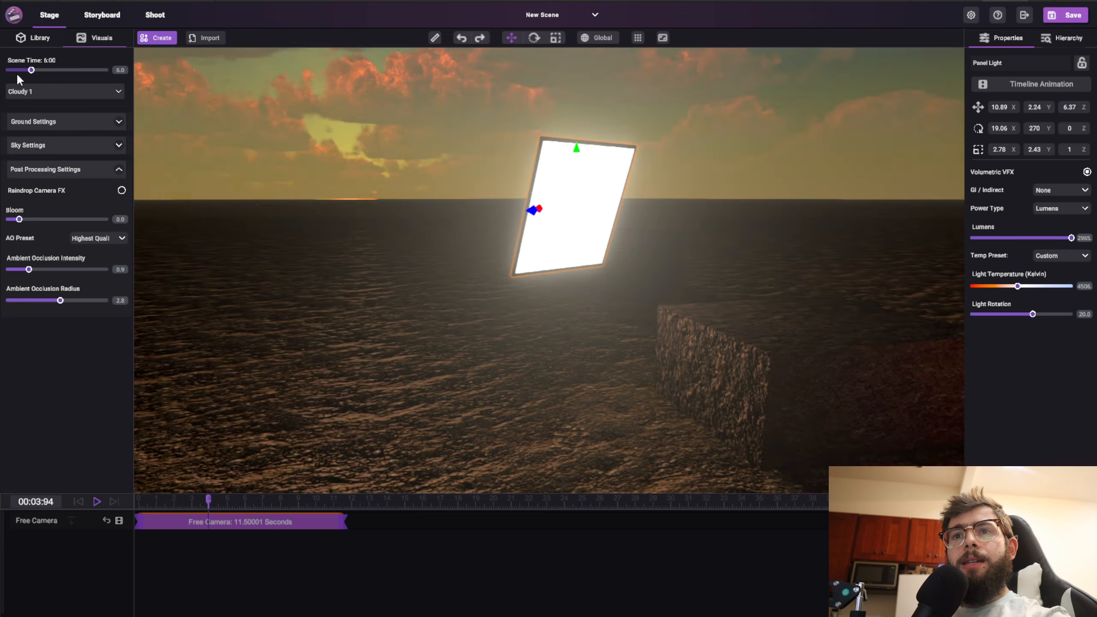
{"action": "left_click_drag", "start_coordinate": [19, 219], "coordinate": [6, 219]}
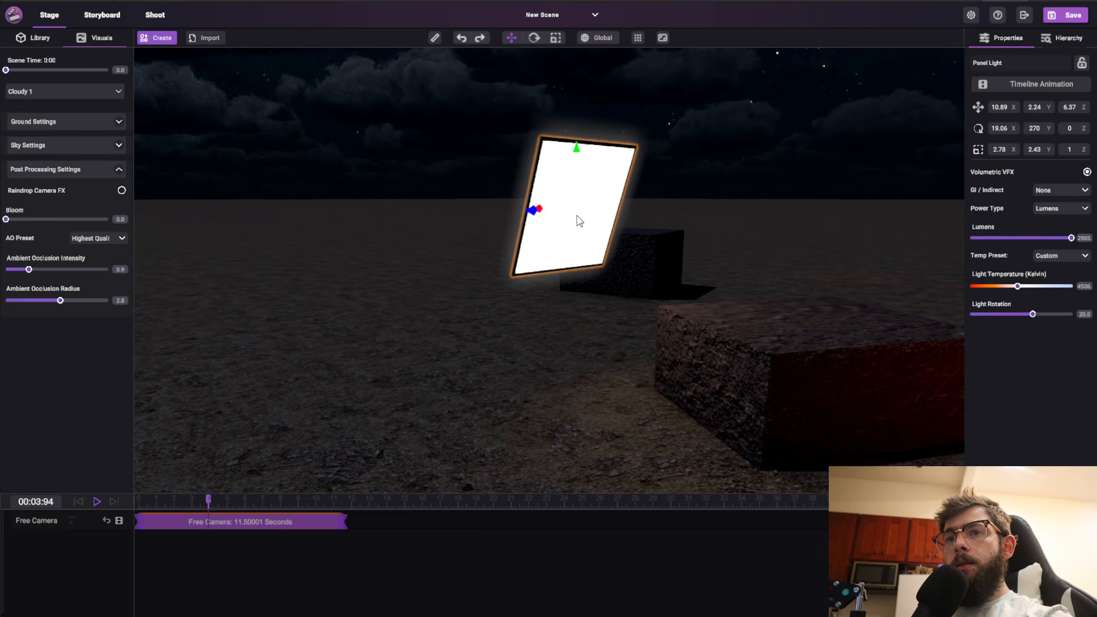
Move the panel light to X 11.82, Z 7.26 and rotate it to 240.77 on Y
{"action": "left_click_drag", "start_coordinate": [578, 221], "coordinate": [545, 204]}
{"action": "key", "text": "e"}
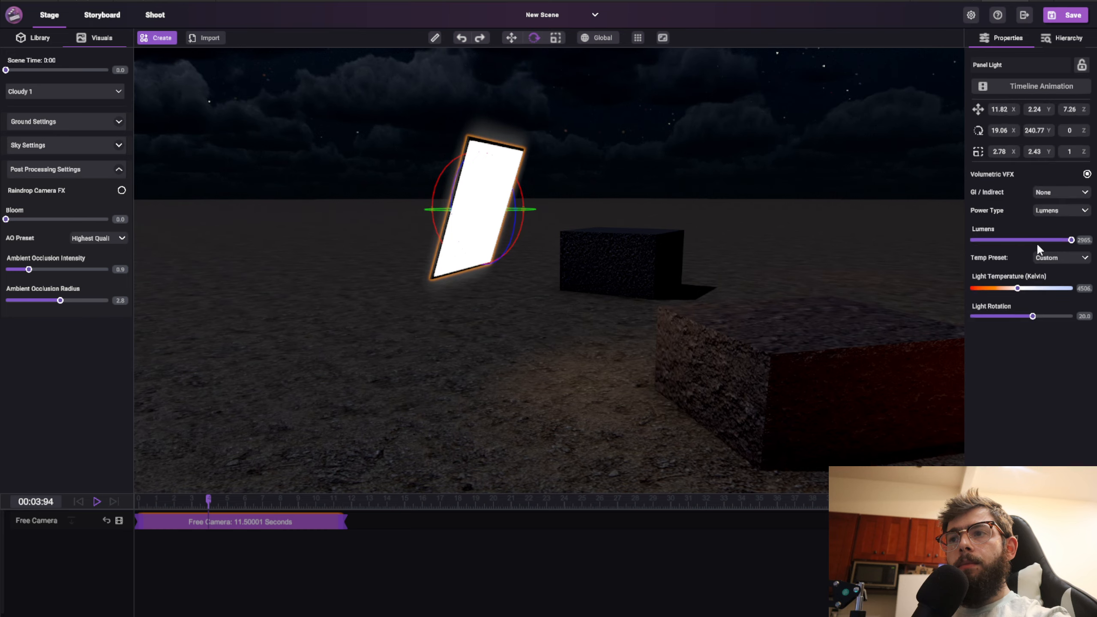
Switch the panel light's power type to Watts, with 214 watts and a Lumens Per Watt Efficiency of 39
{"action": "left_click", "coordinate": [1072, 208]}
{"action": "left_click", "coordinate": [1008, 233]}
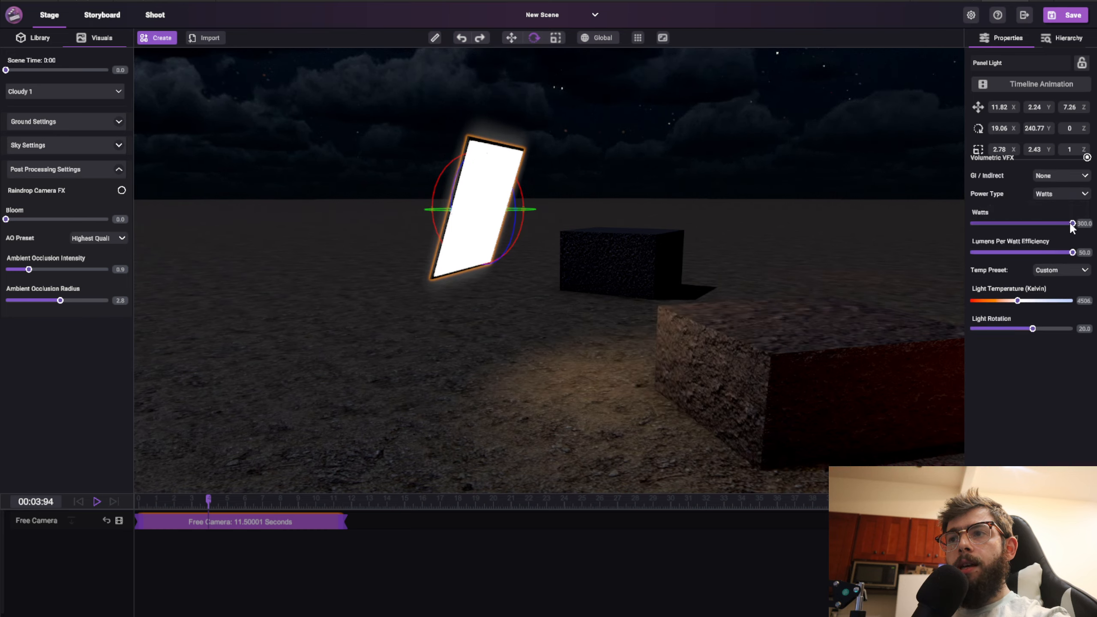
{"action": "left_click_drag", "start_coordinate": [1071, 222], "coordinate": [1020, 223]}
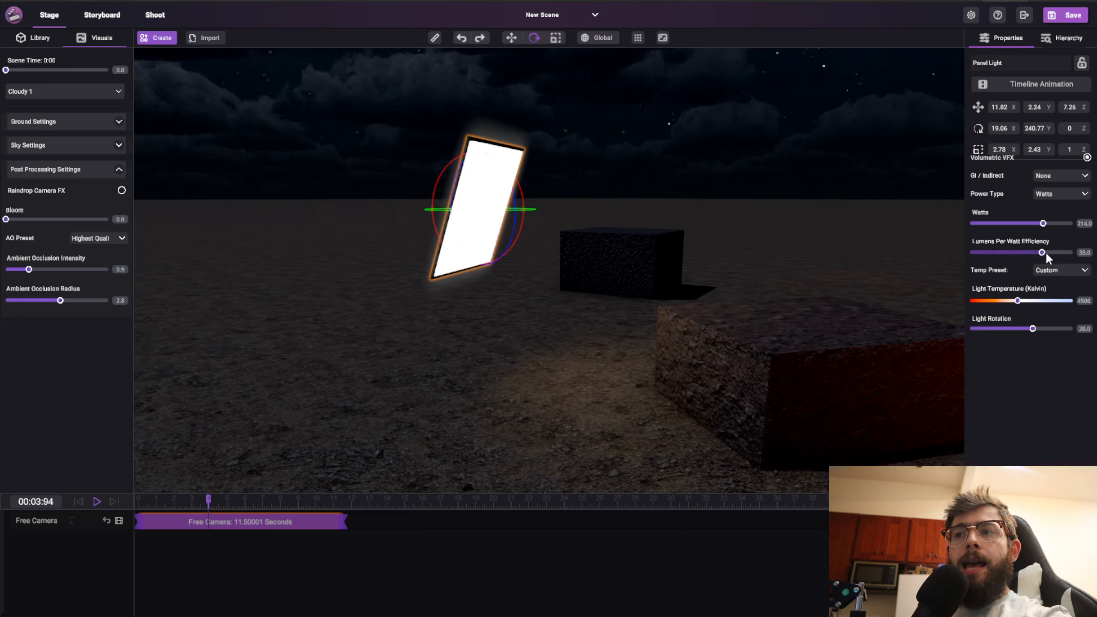
{"action": "left_click_drag", "start_coordinate": [1046, 252], "coordinate": [1050, 253]}
Try Bloom at its maximum of 0.2 around the panel light and return it to 0.0
{"action": "middle_click_drag", "start_coordinate": [620, 223], "coordinate": [522, 224]}
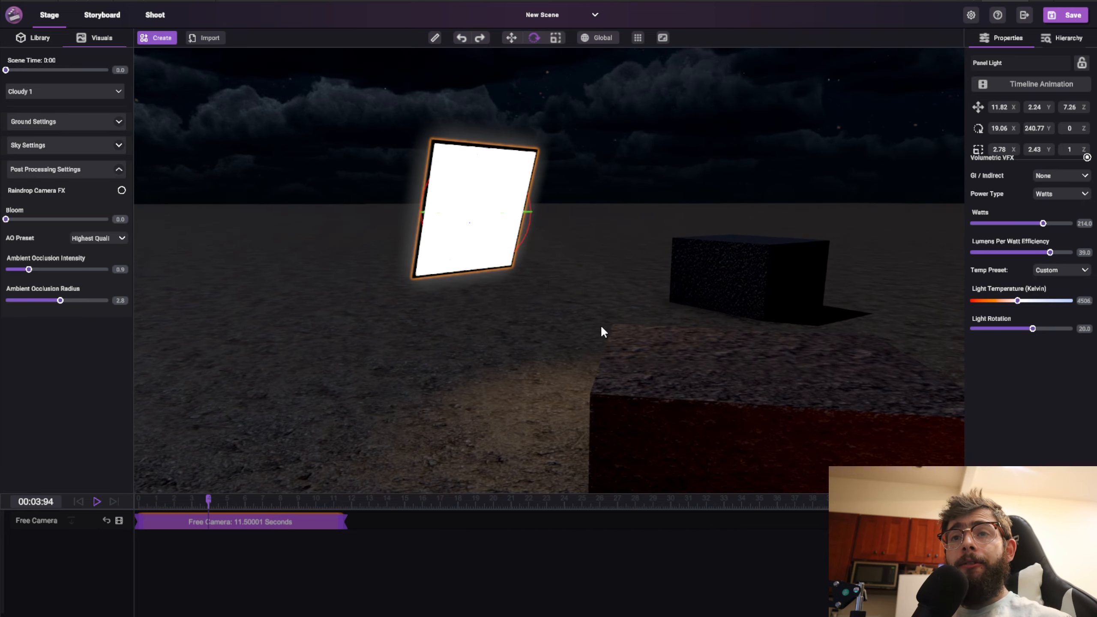
{"action": "left_click", "coordinate": [689, 381]}
{"action": "left_click", "coordinate": [464, 245]}
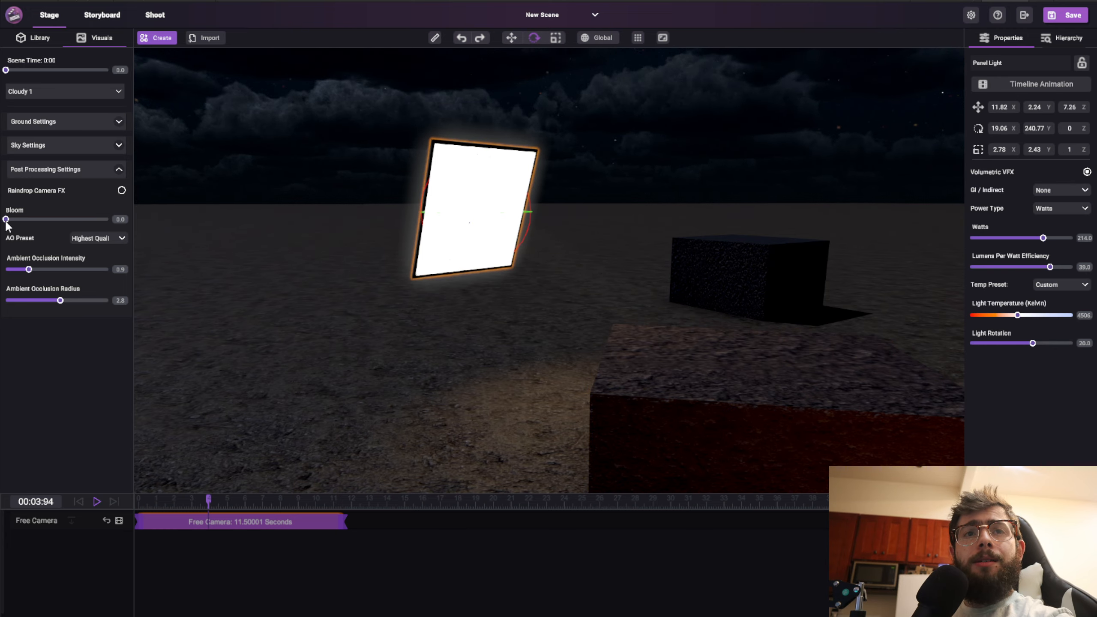
{"action": "left_click_drag", "start_coordinate": [5, 219], "coordinate": [202, 235]}
{"action": "right_click_drag", "start_coordinate": [576, 234], "coordinate": [534, 263]}
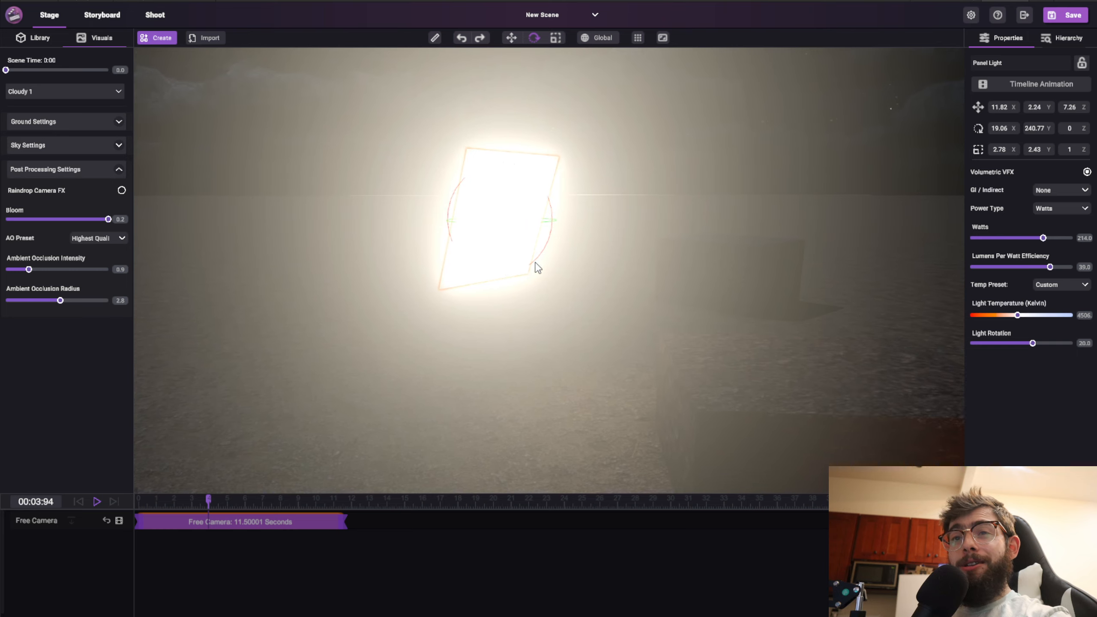
{"action": "left_click_drag", "start_coordinate": [114, 220], "coordinate": [6, 233]}
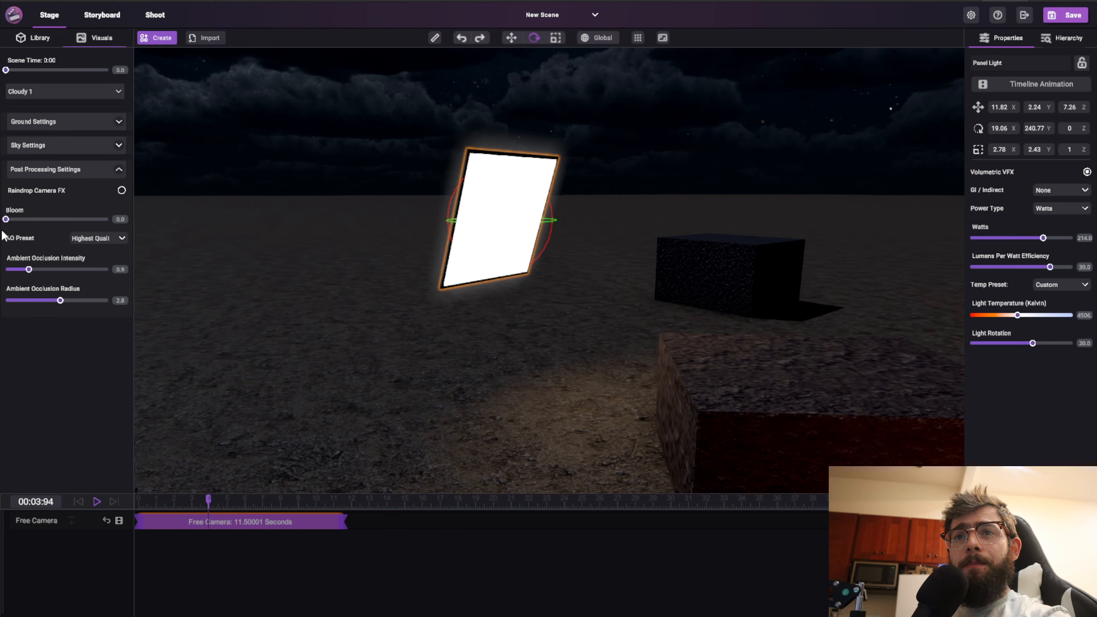
Show the active camera viewfinder on the stage and raise Bloom to 0.1
{"action": "left_click", "coordinate": [154, 15]}
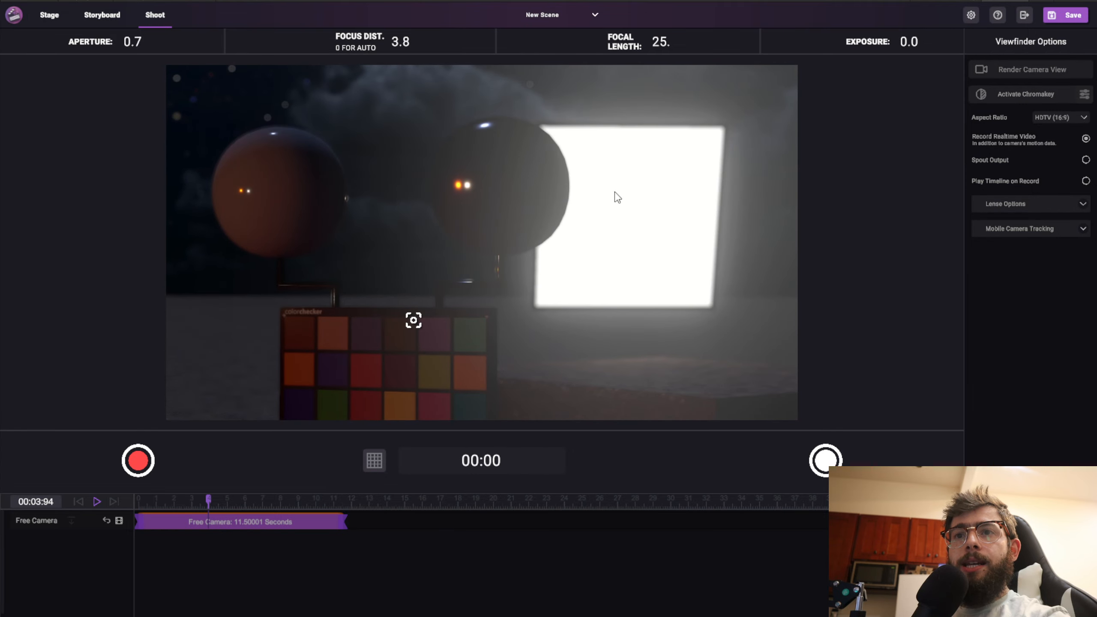
{"action": "left_click", "coordinate": [49, 15]}
{"action": "left_click", "coordinate": [662, 39]}
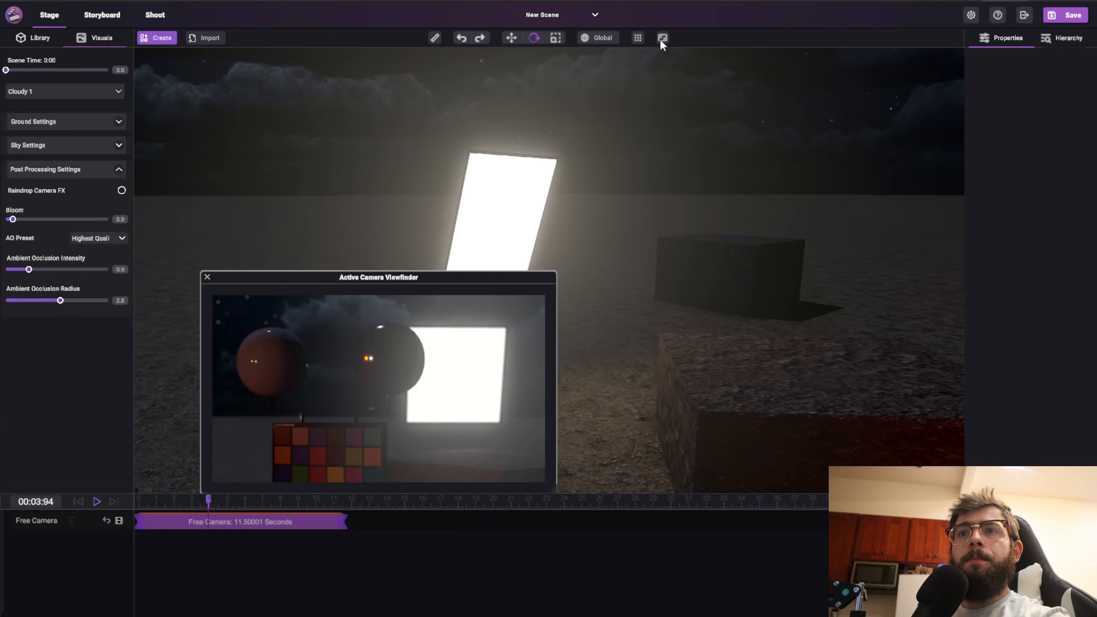
{"action": "left_click_drag", "start_coordinate": [12, 219], "coordinate": [45, 224]}
{"action": "right_click_drag", "start_coordinate": [630, 196], "coordinate": [624, 259]}
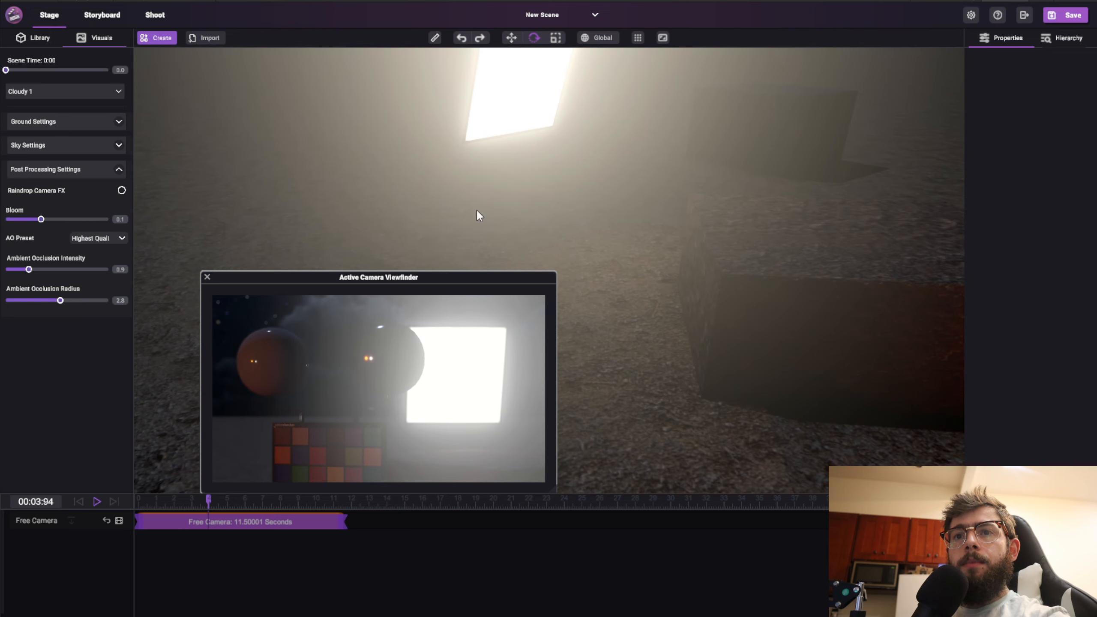
Set the panel light's temperature to 3375 K and move the camera viewfinder clear of the light
{"action": "left_click", "coordinate": [491, 123]}
{"action": "left_click_drag", "start_coordinate": [1014, 312], "coordinate": [1072, 324]}
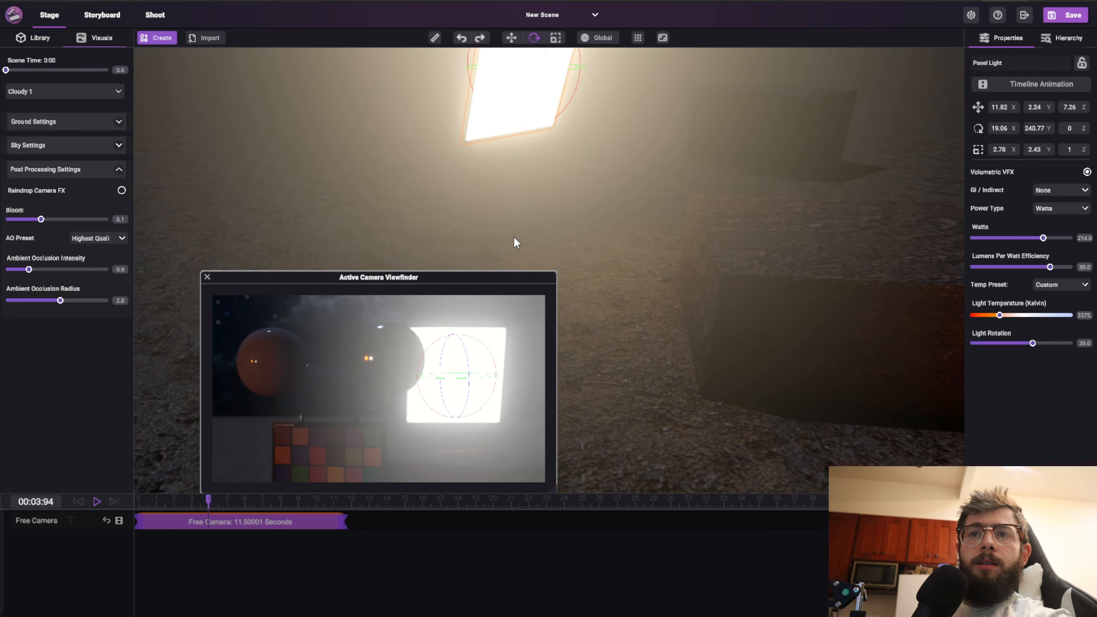
{"action": "right_click_drag", "start_coordinate": [514, 238], "coordinate": [542, 205]}
{"action": "left_click_drag", "start_coordinate": [265, 274], "coordinate": [695, 142]}
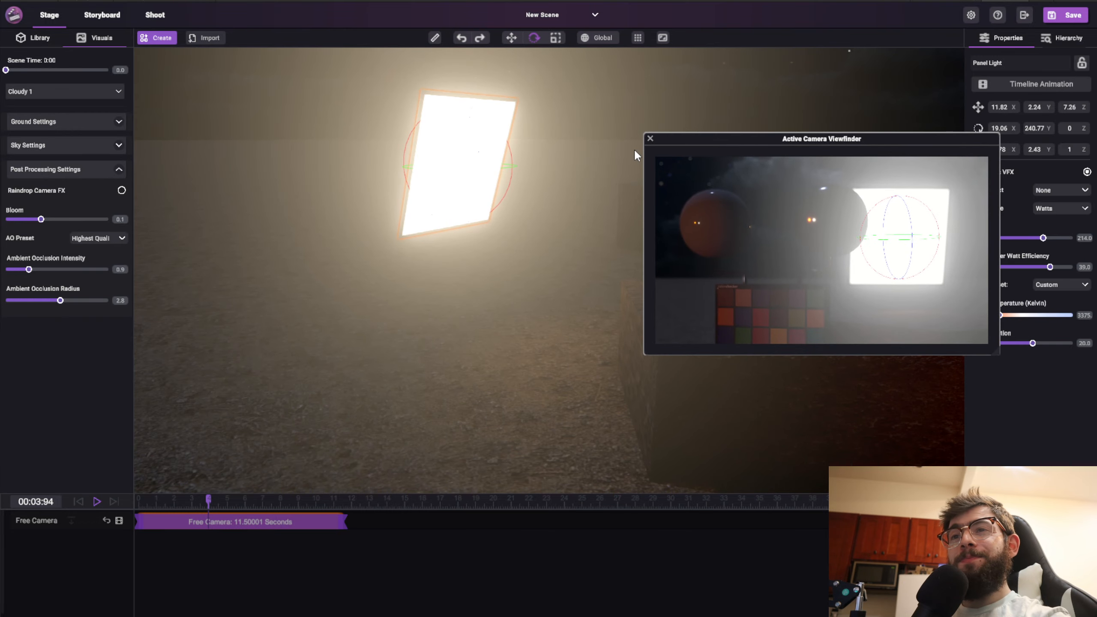
Lower Bloom to 0.0 and close the active camera viewfinder
{"action": "left_click_drag", "start_coordinate": [41, 219], "coordinate": [17, 227]}
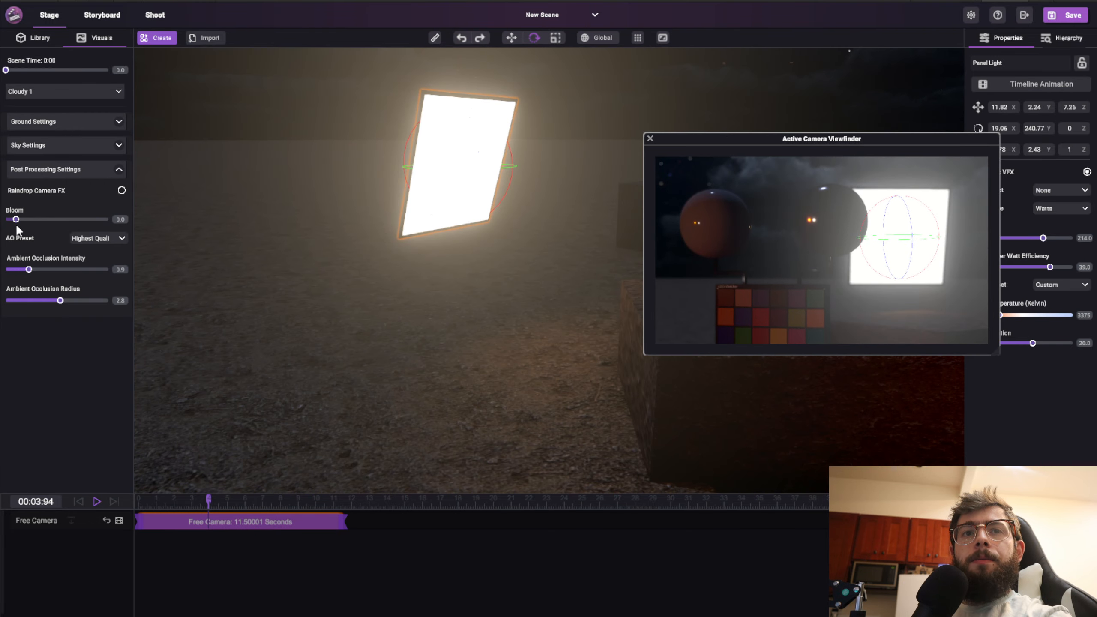
{"action": "left_click", "coordinate": [651, 138]}
Reduce Ambient Occlusion Intensity to 0.0 and Ambient Occlusion Radius to its minimum
{"action": "right_click_drag", "start_coordinate": [457, 250], "coordinate": [384, 287]}
{"action": "key", "text": "d"}
{"action": "left_click_drag", "start_coordinate": [30, 269], "coordinate": [9, 271]}
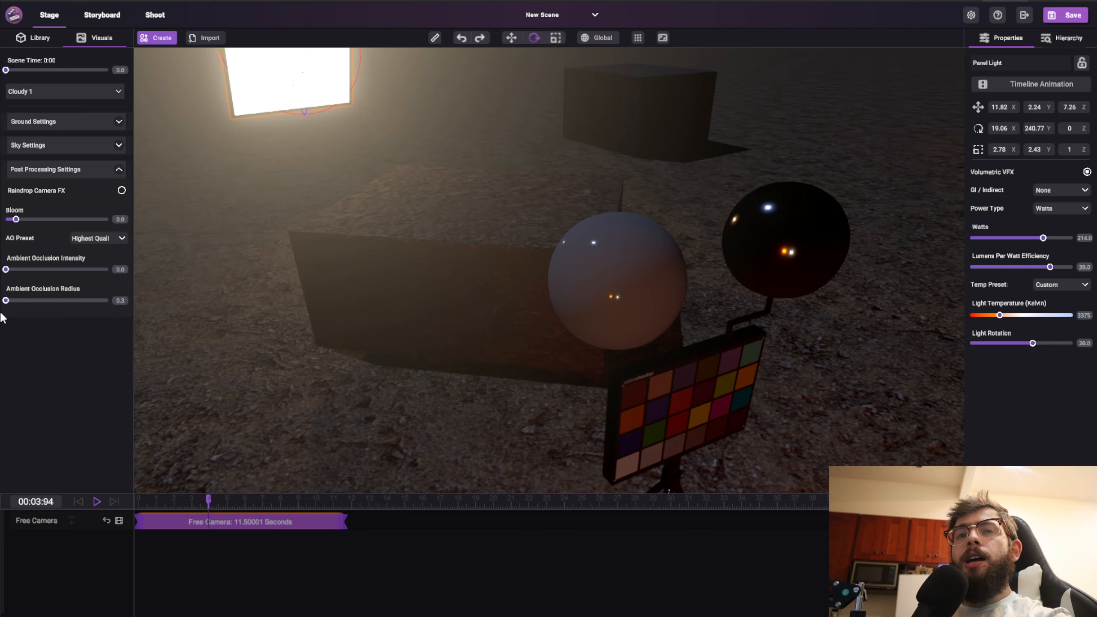
Set the scene time to 14:00 and move the cube nearest the colour chart to about X 8.6, Z 5.36
{"action": "key", "text": "d"}
{"action": "right_click_drag", "start_coordinate": [588, 276], "coordinate": [453, 293]}
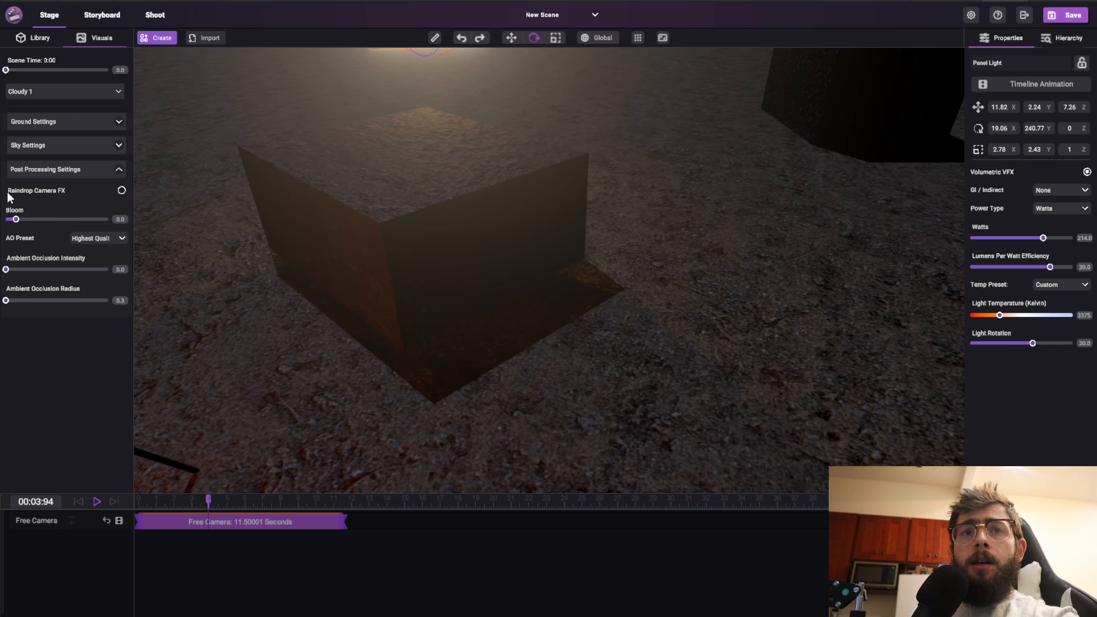
{"action": "left_click_drag", "start_coordinate": [29, 69], "coordinate": [65, 69]}
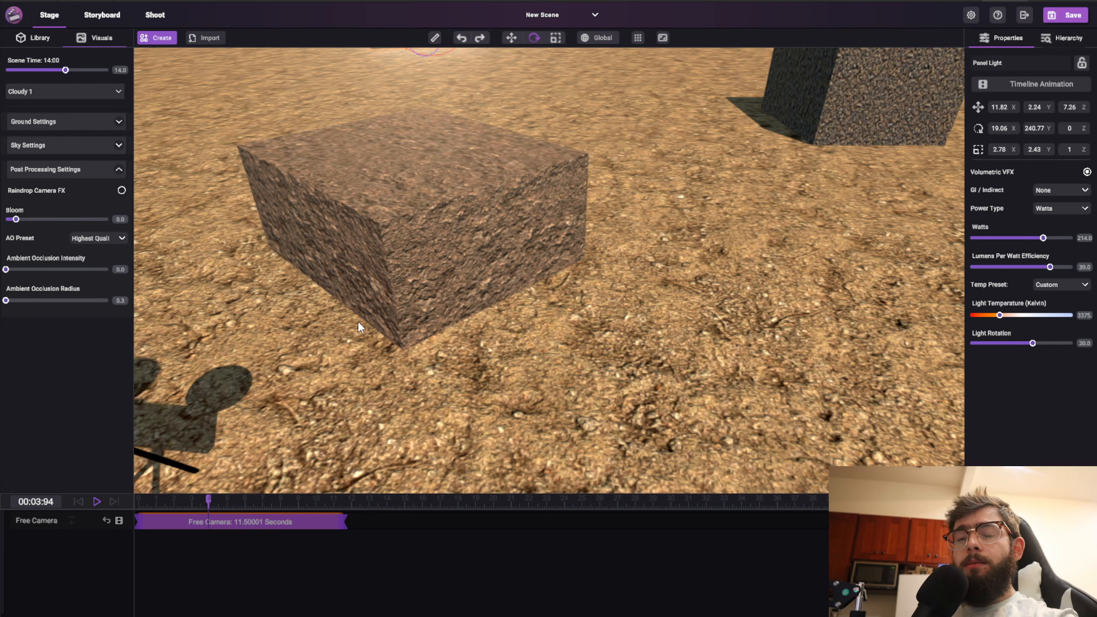
{"action": "left_click", "coordinate": [514, 254]}
{"action": "key", "text": "w"}
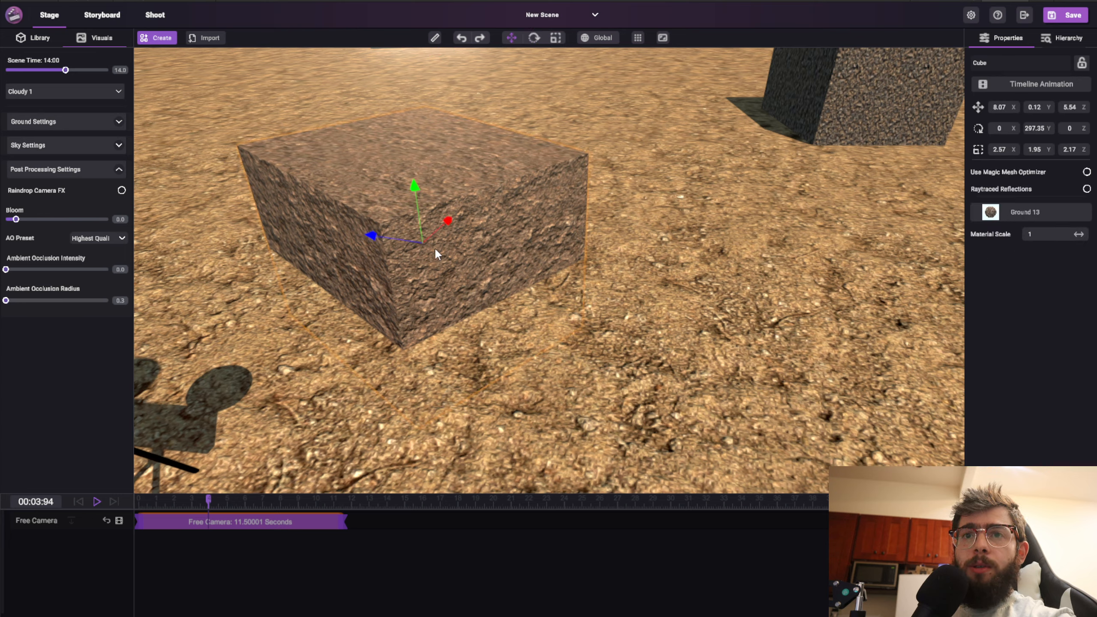
{"action": "left_click_drag", "start_coordinate": [420, 240], "coordinate": [460, 229]}
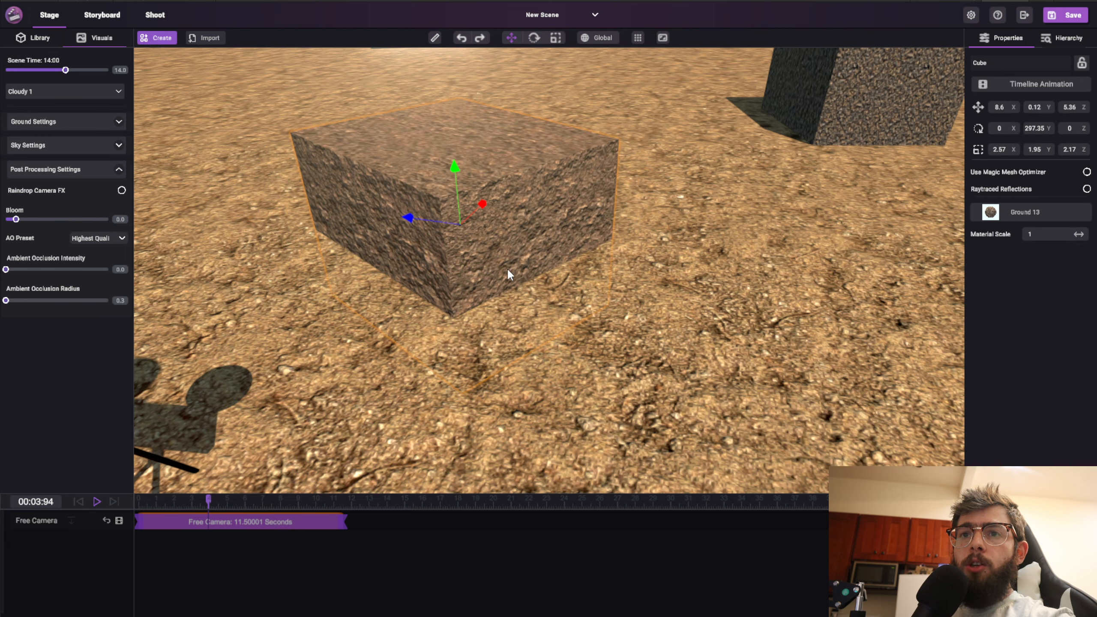
Try Ambient Occlusion Intensity at about 1.8 around the selected cube's base
{"action": "right_click_drag", "start_coordinate": [585, 280], "coordinate": [608, 239]}
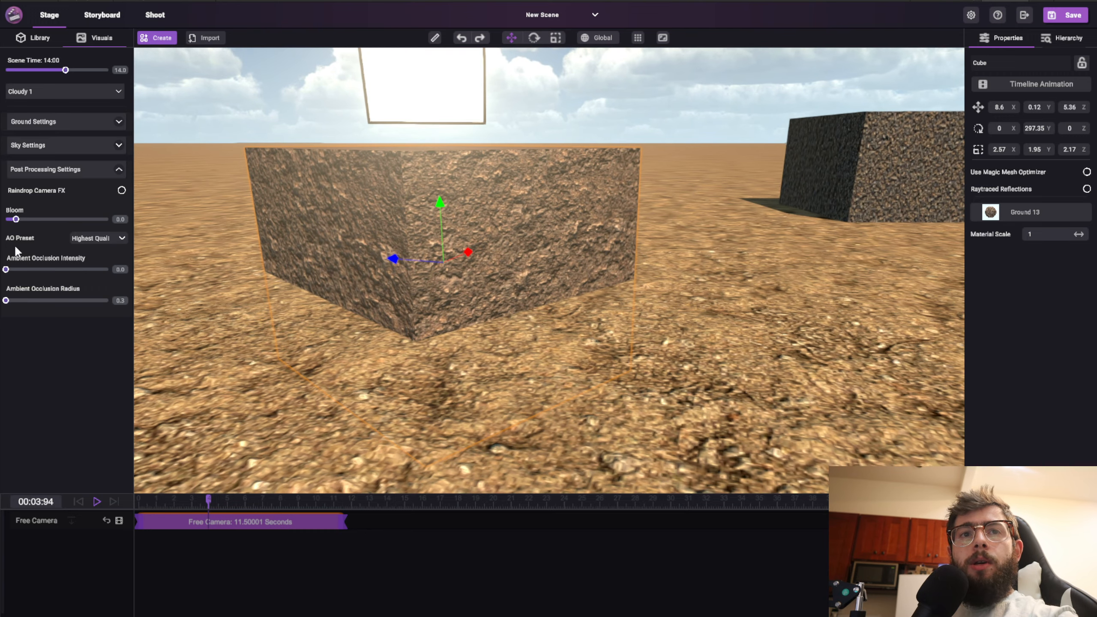
{"action": "left_click_drag", "start_coordinate": [6, 269], "coordinate": [52, 280]}
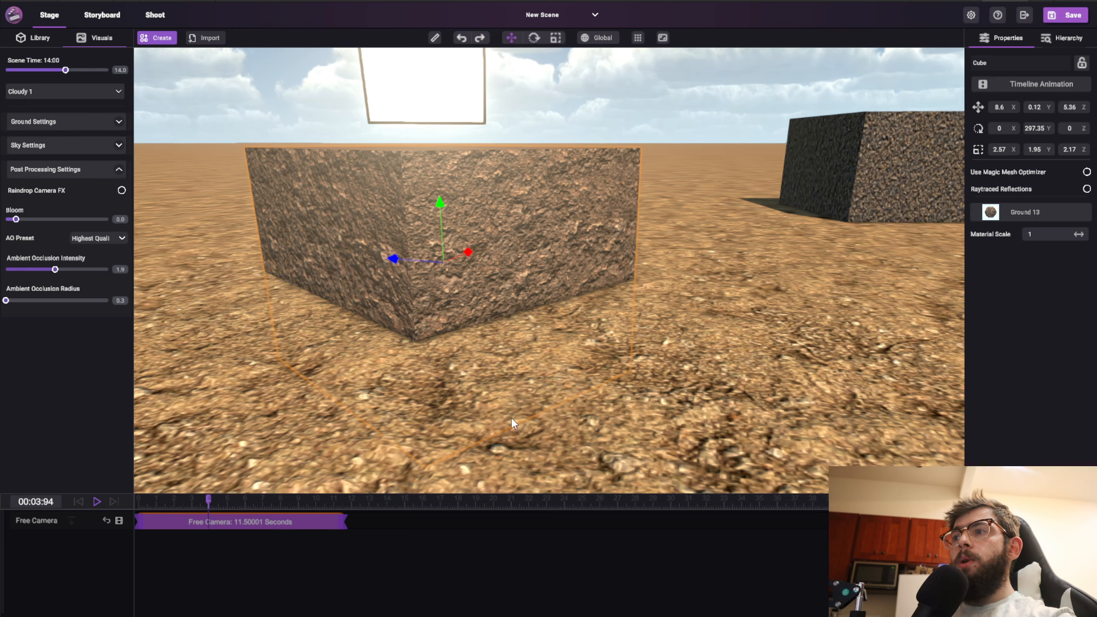
{"action": "right_click_drag", "start_coordinate": [687, 242], "coordinate": [636, 287]}
{"action": "key", "text": "e"}
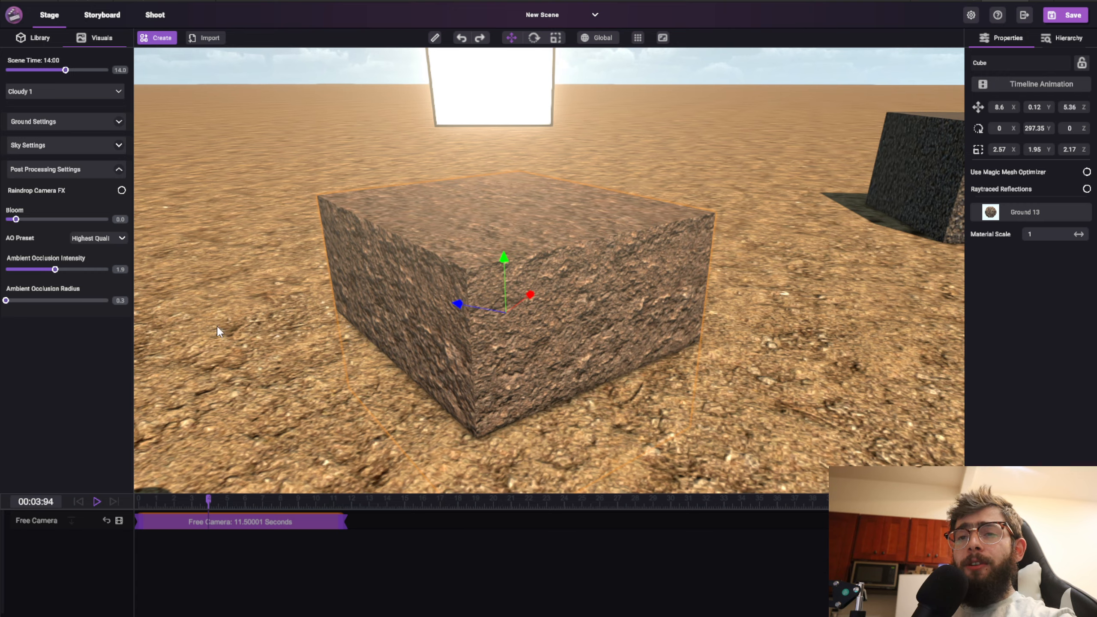
{"action": "left_click_drag", "start_coordinate": [55, 269], "coordinate": [53, 282]}
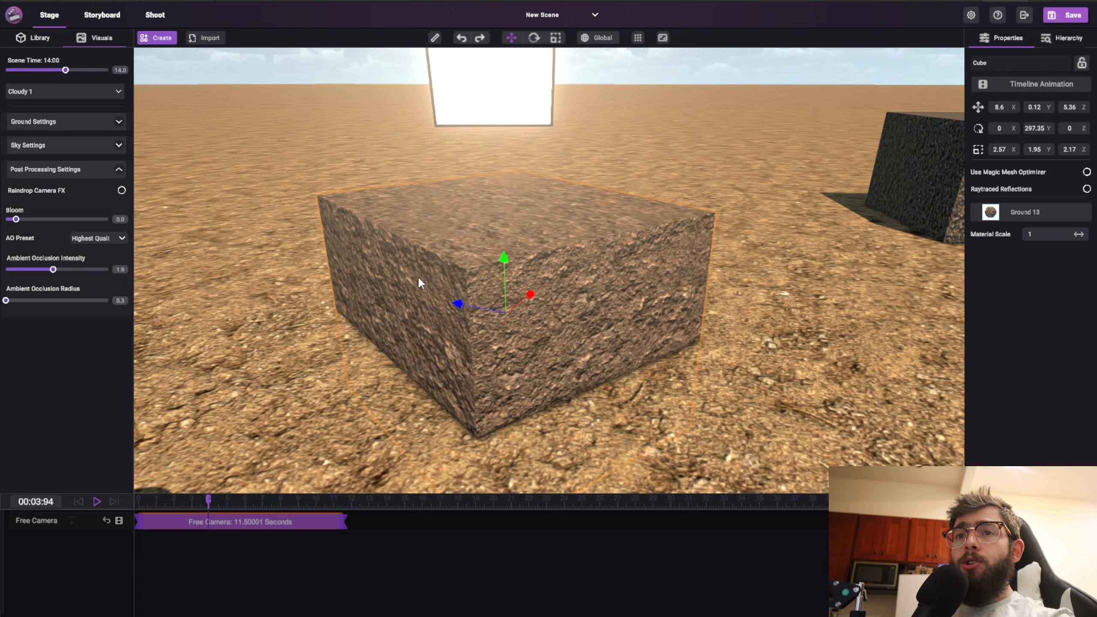
Try the maximum ambient occlusion on the cubes, with Intensity at 4.0 and Radius at 5.0
{"action": "mouse_move", "coordinate": [452, 262]}
{"action": "right_mouse_down"}
{"action": "mouse_move", "coordinate": [436, 290]}
{"action": "mouse_move", "coordinate": [450, 281]}
{"action": "right_mouse_up"}
{"action": "key", "text": "s"}
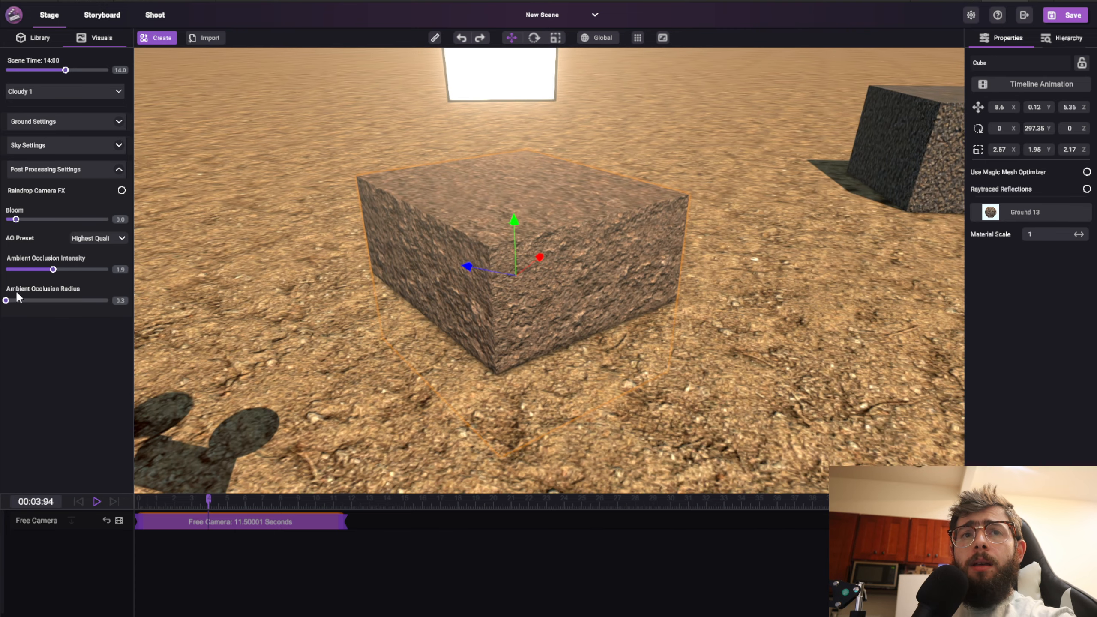
{"action": "left_click_drag", "start_coordinate": [54, 281], "coordinate": [128, 278]}
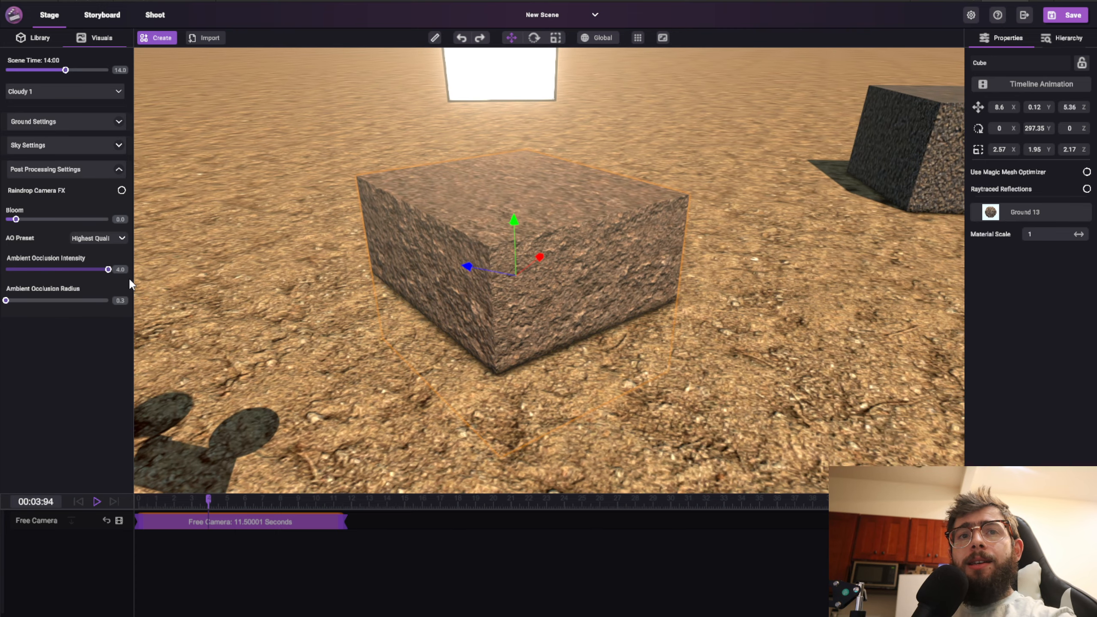
{"action": "left_click_drag", "start_coordinate": [4, 301], "coordinate": [130, 314]}
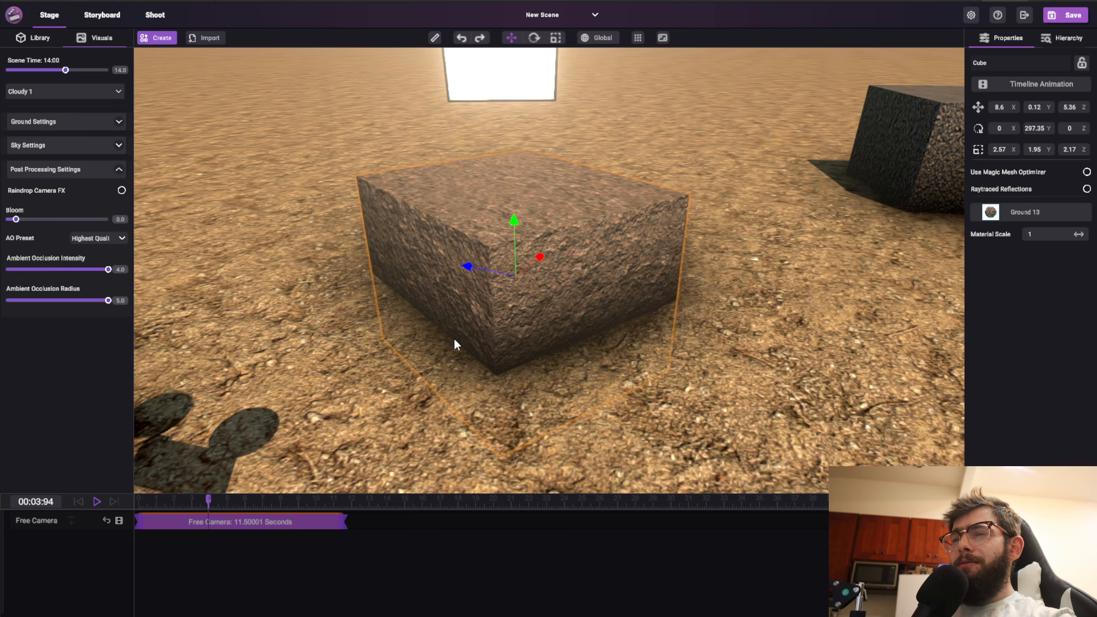
Reduce Ambient Occlusion Radius to 1.2 and Ambient Occlusion Intensity to 2.1
{"action": "right_click_drag", "start_coordinate": [639, 342], "coordinate": [245, 359]}
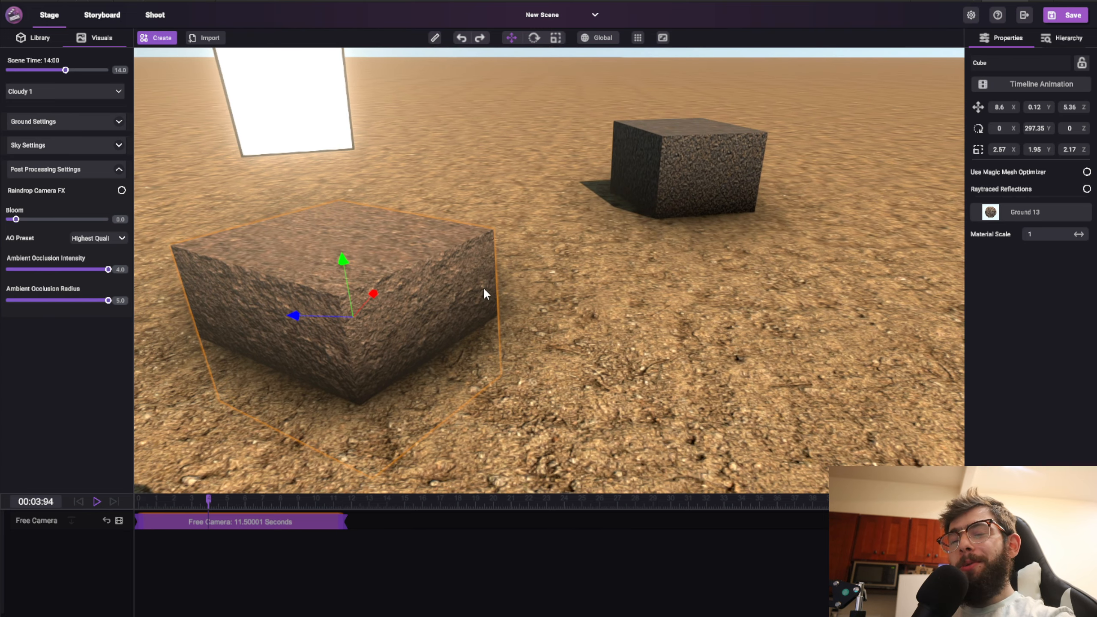
{"action": "left_click_drag", "start_coordinate": [105, 301], "coordinate": [26, 302]}
{"action": "mouse_move", "coordinate": [79, 269]}
{"action": "left_mouse_down"}
{"action": "mouse_move", "coordinate": [33, 273]}
{"action": "mouse_move", "coordinate": [52, 279]}
{"action": "left_mouse_up"}
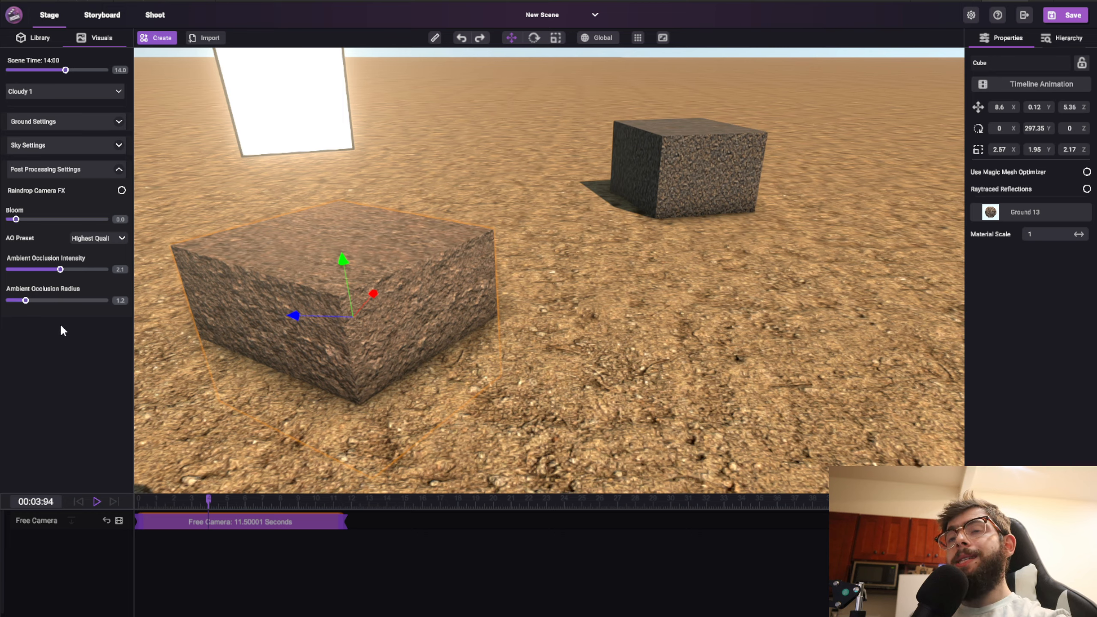
Compare the Fastest and Highest Quality AO presets on the cubes and leave the preset on Fastest
{"action": "left_click", "coordinate": [104, 238]}
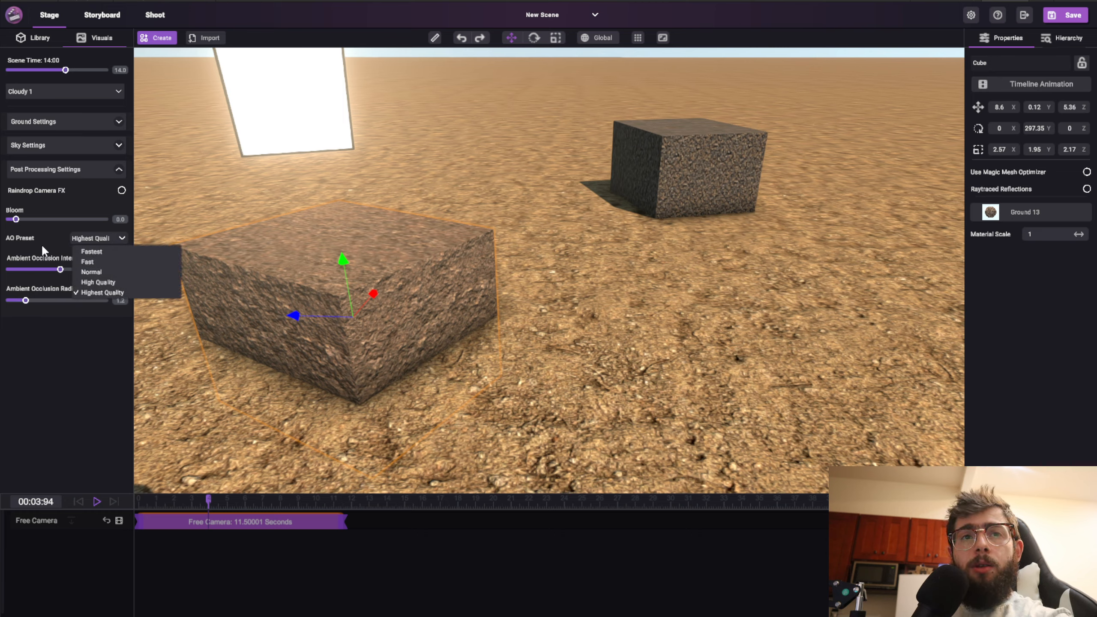
{"action": "left_click", "coordinate": [87, 252]}
{"action": "left_click", "coordinate": [105, 239]}
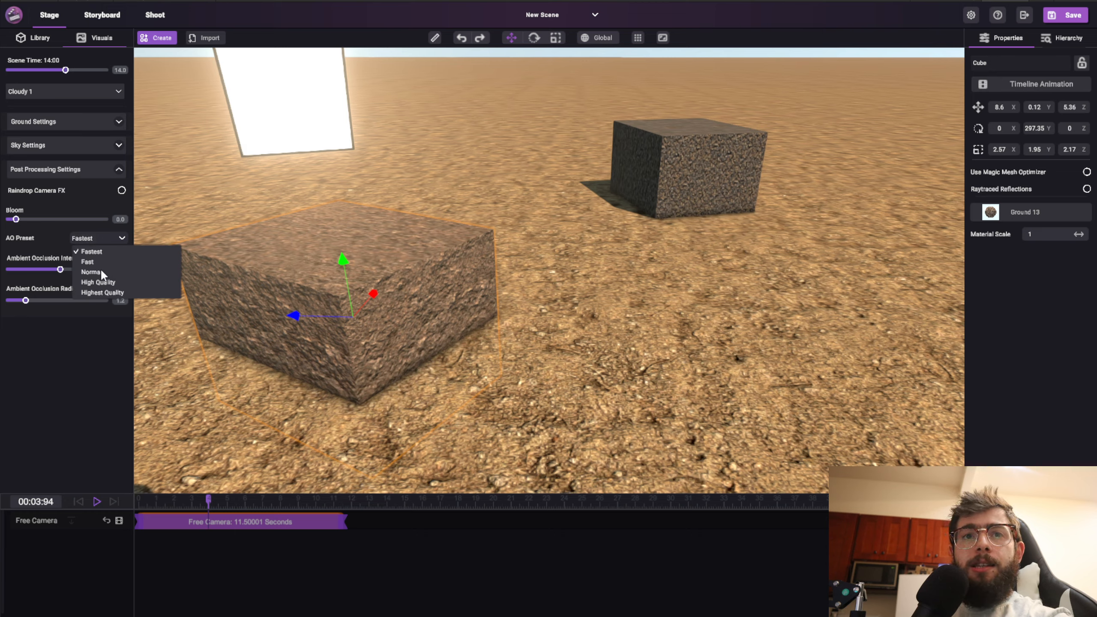
{"action": "left_click", "coordinate": [106, 289]}
{"action": "left_click", "coordinate": [89, 239]}
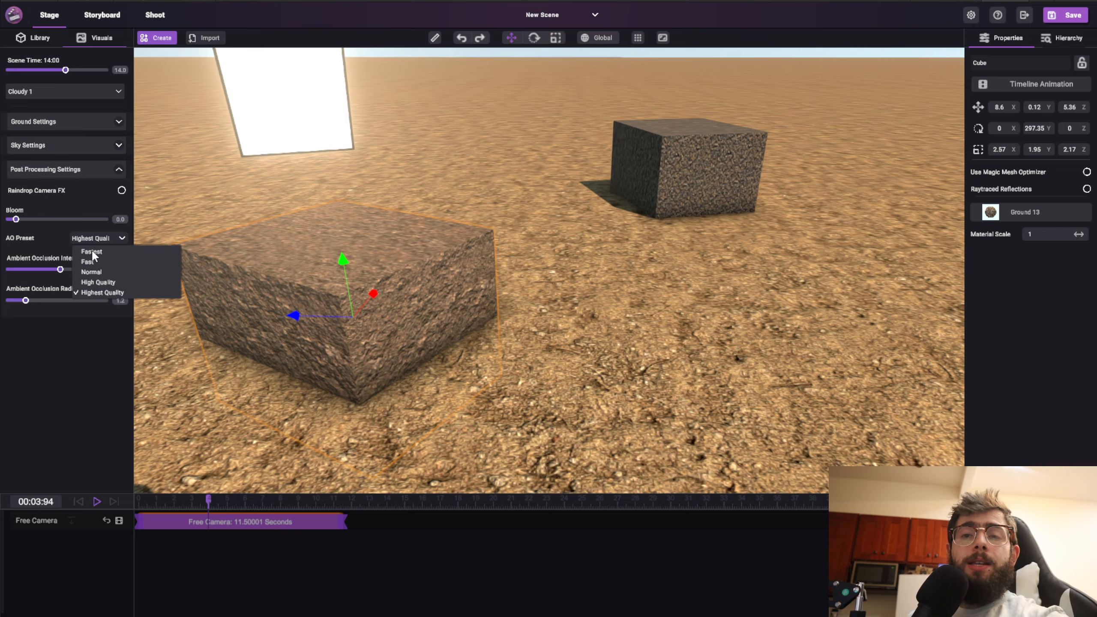
{"action": "left_click", "coordinate": [103, 252]}
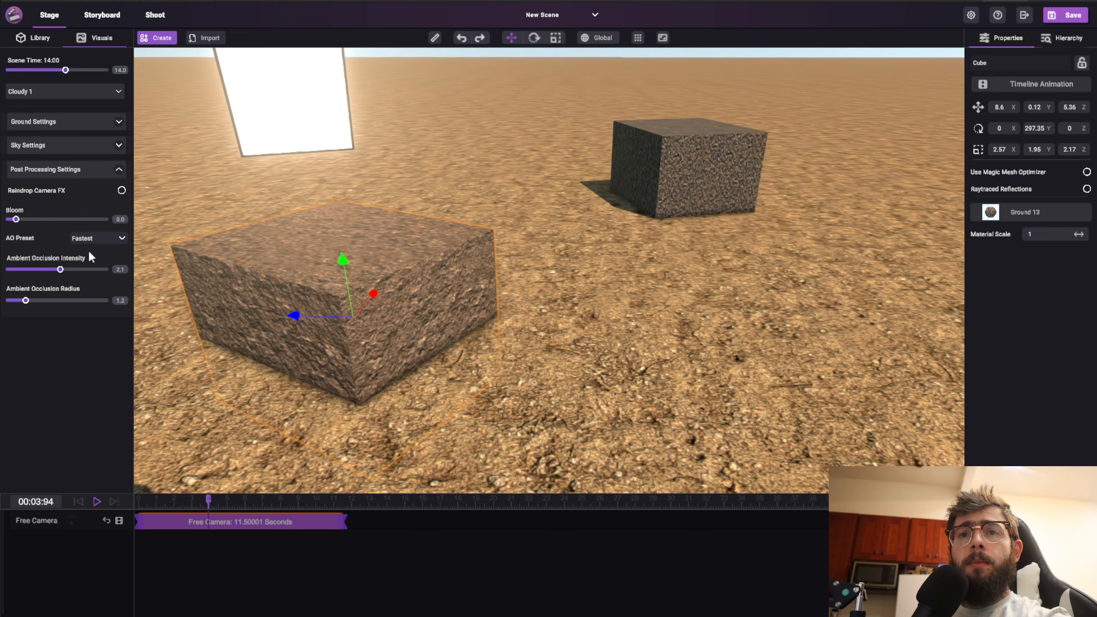
Delete the second panel light standing behind the camera and the spot light stand
{"action": "mouse_move", "coordinate": [320, 238]}
{"action": "right_mouse_down"}
{"action": "mouse_move", "coordinate": [363, 246]}
{"action": "mouse_move", "coordinate": [337, 247]}
{"action": "right_mouse_up"}
{"action": "key", "text": "s"}
{"action": "key", "text": "w"}
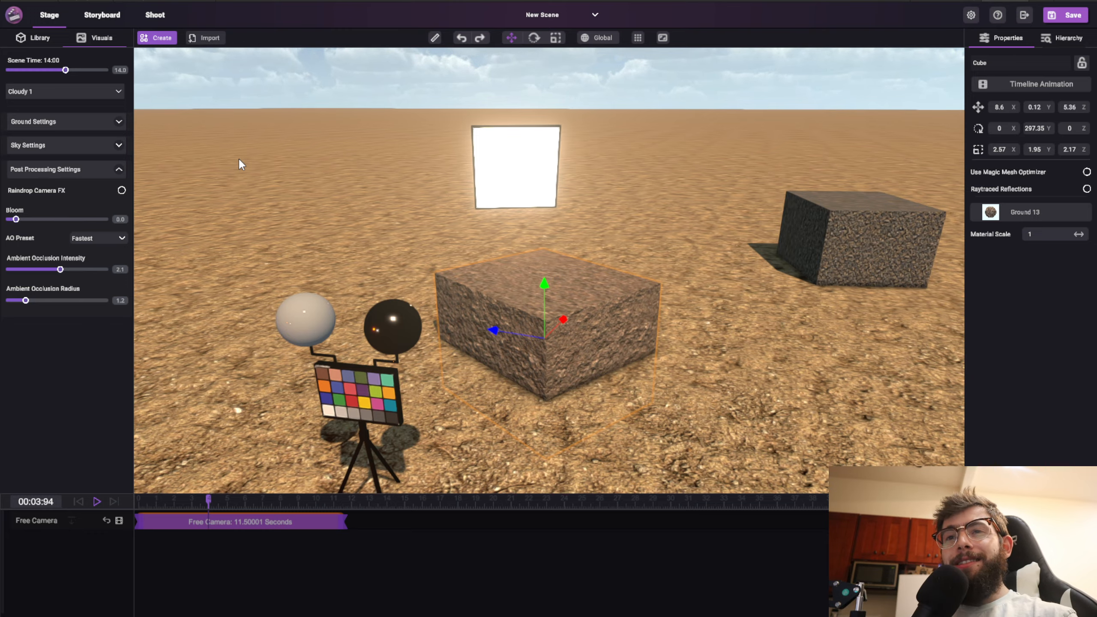
{"action": "key", "text": "s"}
{"action": "right_click_drag", "start_coordinate": [684, 282], "coordinate": [687, 281]}
{"action": "left_click_drag", "start_coordinate": [321, 286], "coordinate": [590, 260], "text": "alt"}
{"action": "left_click", "coordinate": [892, 287]}
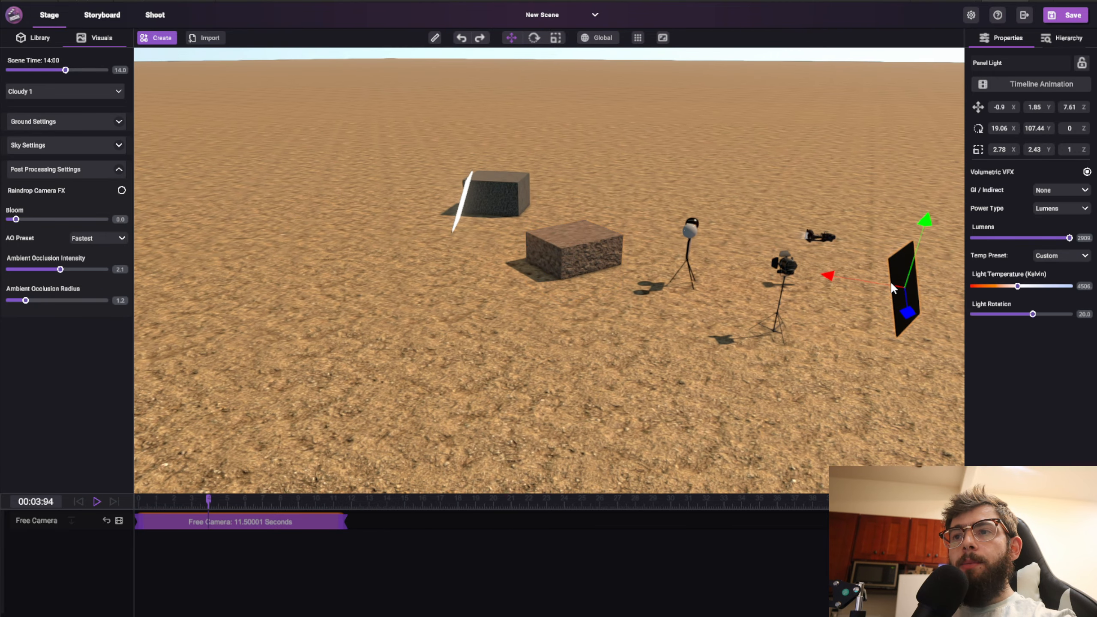
{"action": "key", "text": "Delete"}
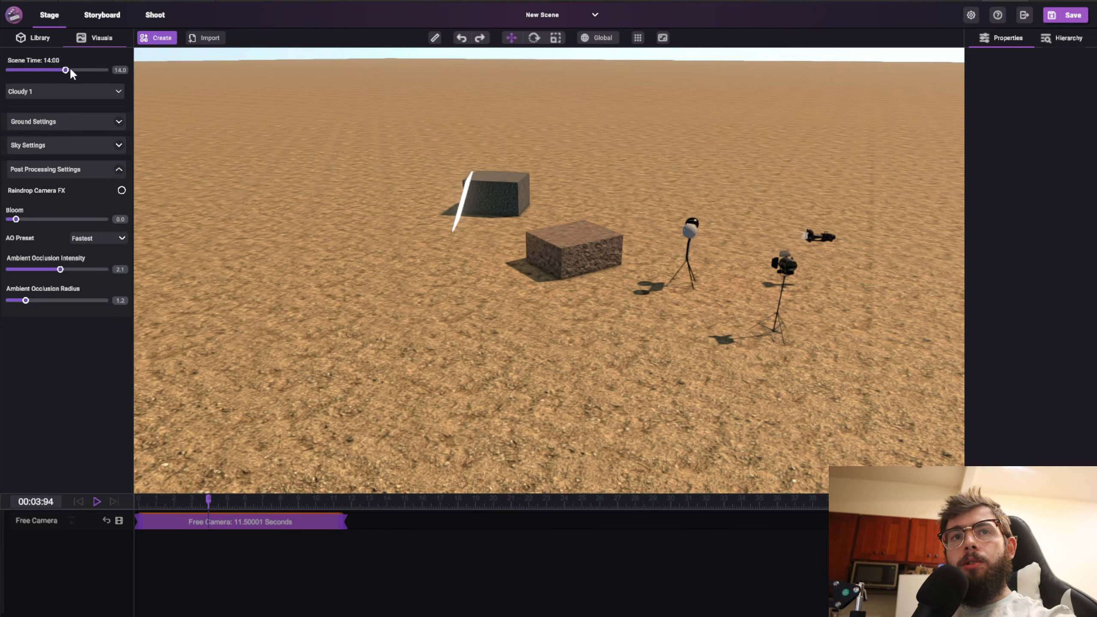
Set the scene time back to 0:00 and select the spot light stand
{"action": "left_click_drag", "start_coordinate": [65, 69], "coordinate": [5, 73]}
{"action": "left_click_drag", "start_coordinate": [732, 214], "coordinate": [637, 250], "text": "alt"}
{"action": "left_click", "coordinate": [514, 213]}
{"action": "left_click_drag", "start_coordinate": [809, 232], "coordinate": [488, 233], "text": "alt"}
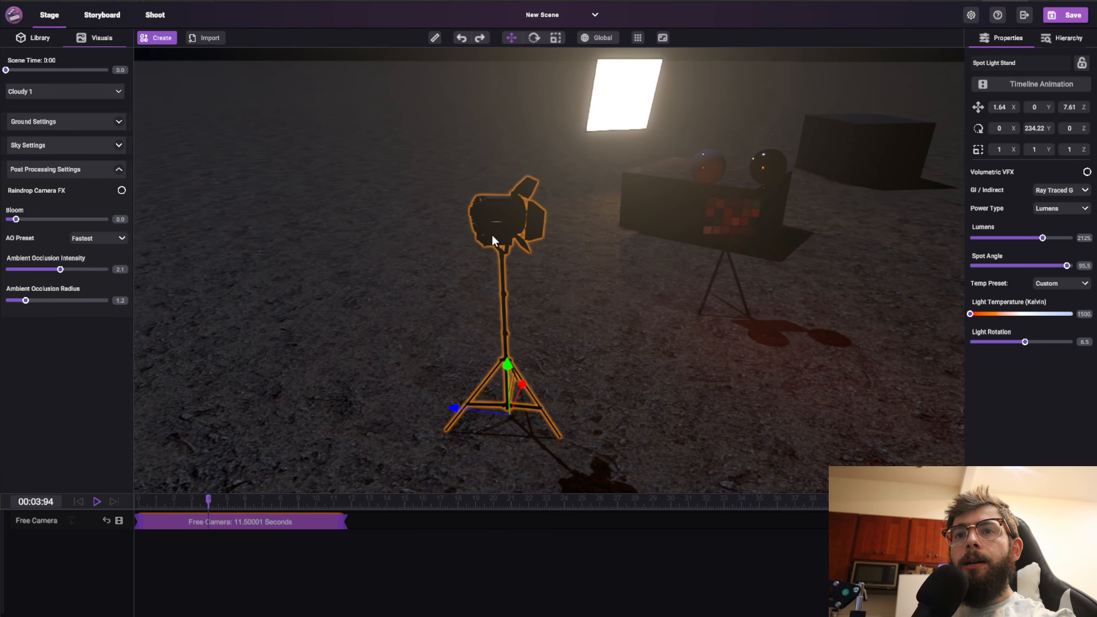
Show the light types available for creation, from Box Light to Spot Light, without adding one
{"action": "scroll", "coordinate": [518, 245], "scroll_direction": "down", "scroll_amount": 5}
{"action": "middle_click_drag", "start_coordinate": [312, 187], "coordinate": [382, 182]}
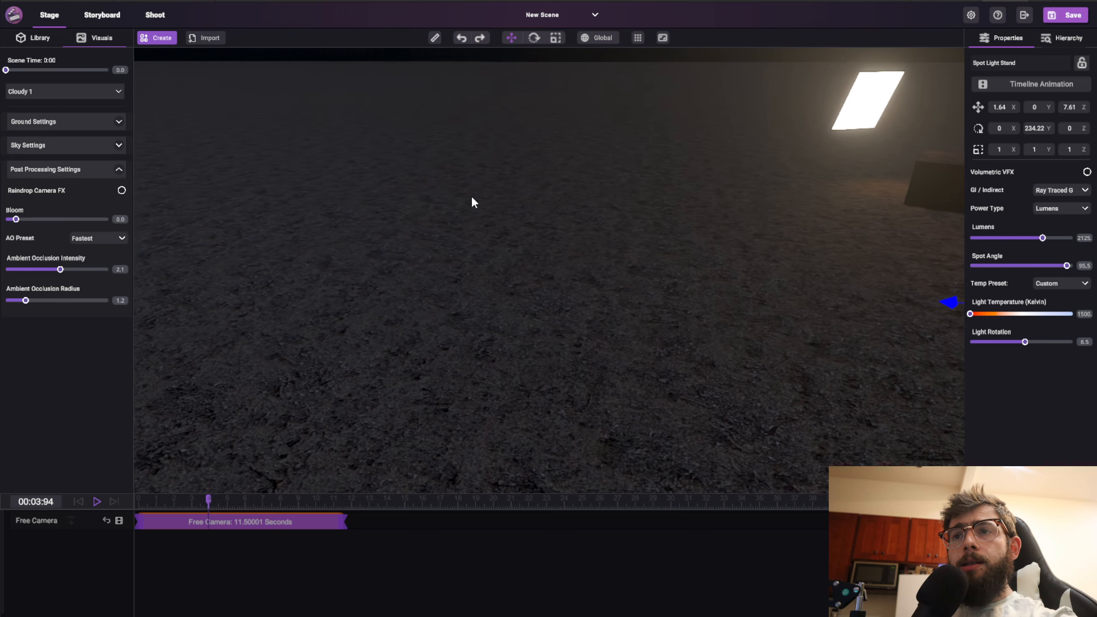
{"action": "left_click", "coordinate": [171, 42]}
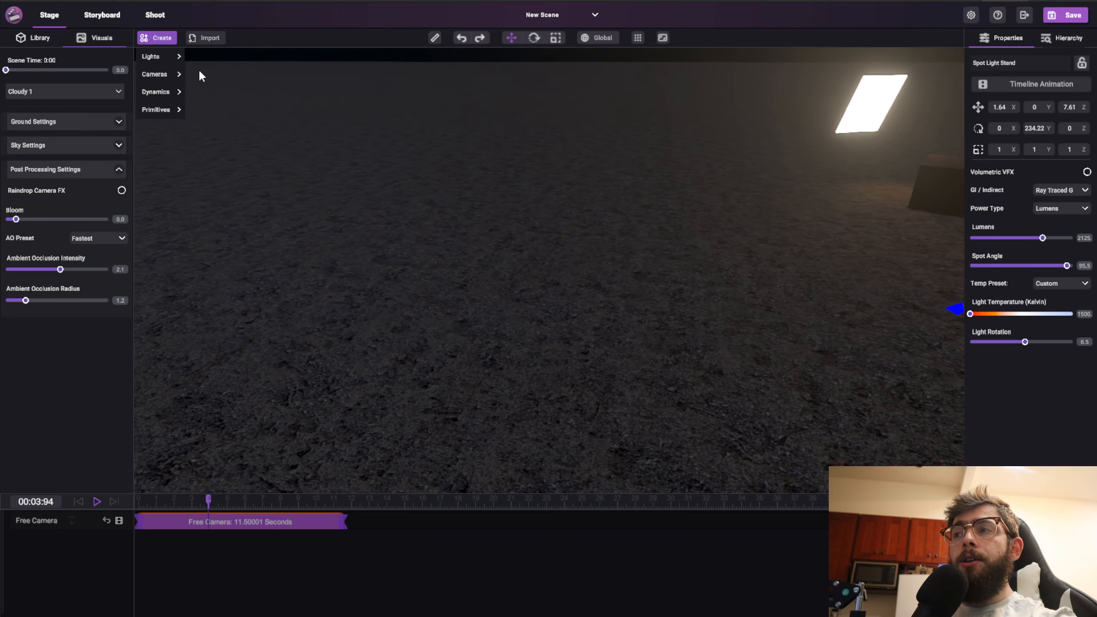
{"action": "mouse_move", "coordinate": [152, 60]}
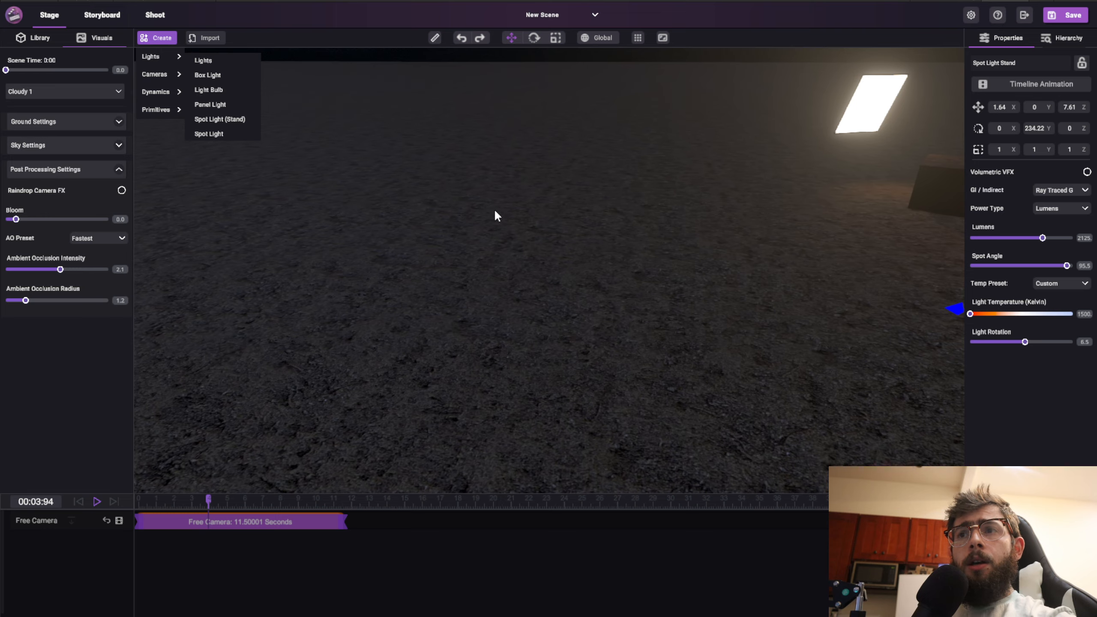
{"action": "left_click", "coordinate": [471, 229]}
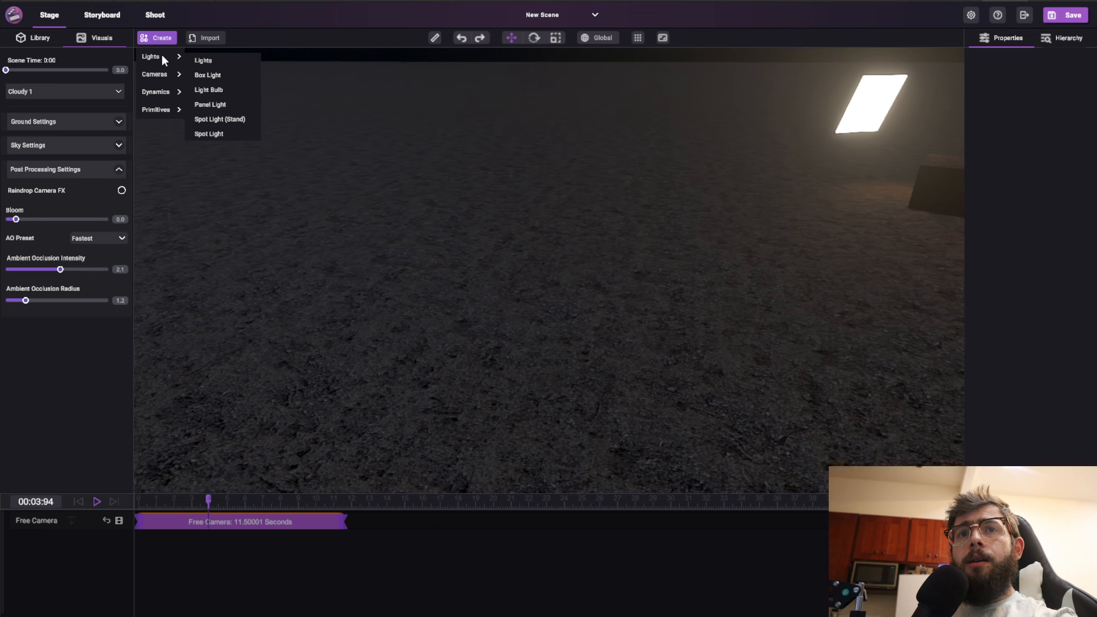
Select the spot light stand and move it to about X 1.2, Z 7.44
{"action": "right_click_drag", "start_coordinate": [324, 130], "coordinate": [488, 229]}
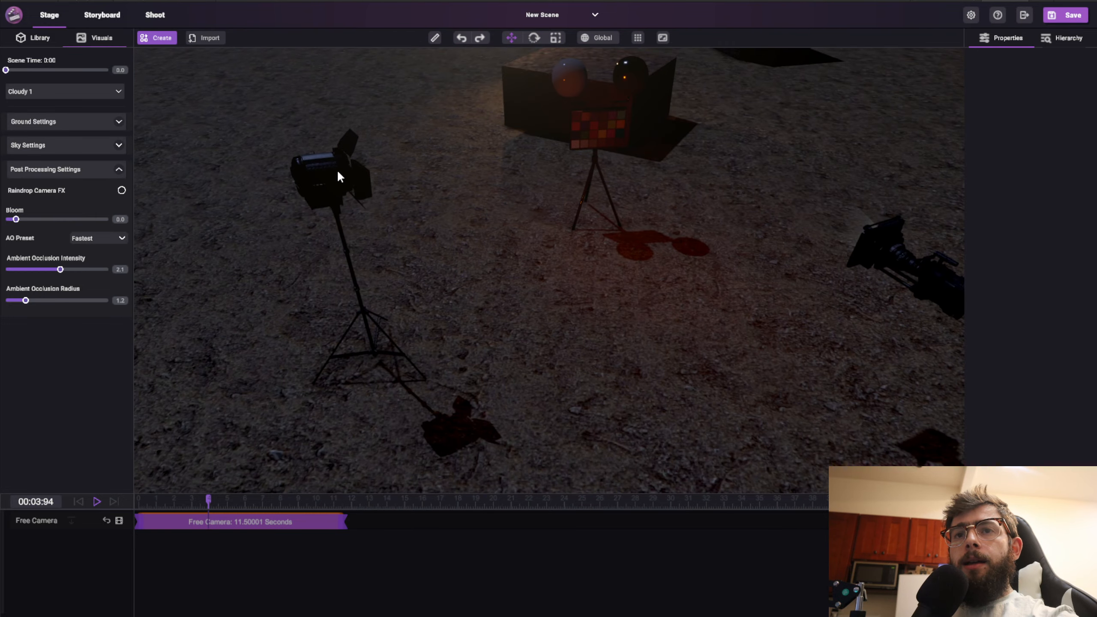
{"action": "left_click", "coordinate": [337, 170]}
{"action": "right_click_drag", "start_coordinate": [629, 367], "coordinate": [453, 364]}
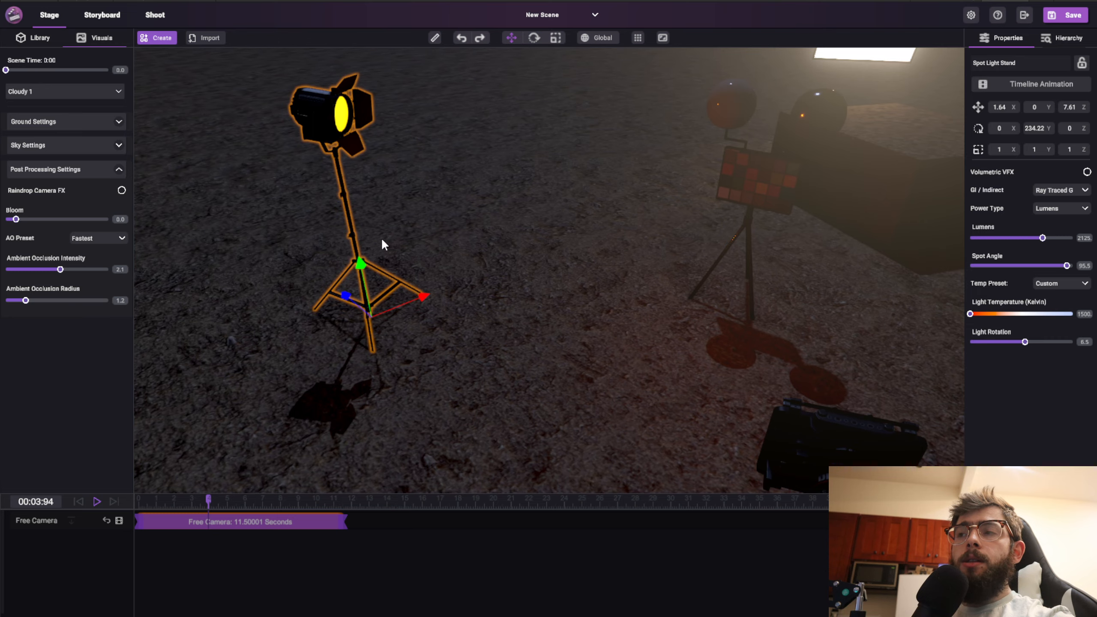
{"action": "left_click_drag", "start_coordinate": [365, 306], "coordinate": [338, 348]}
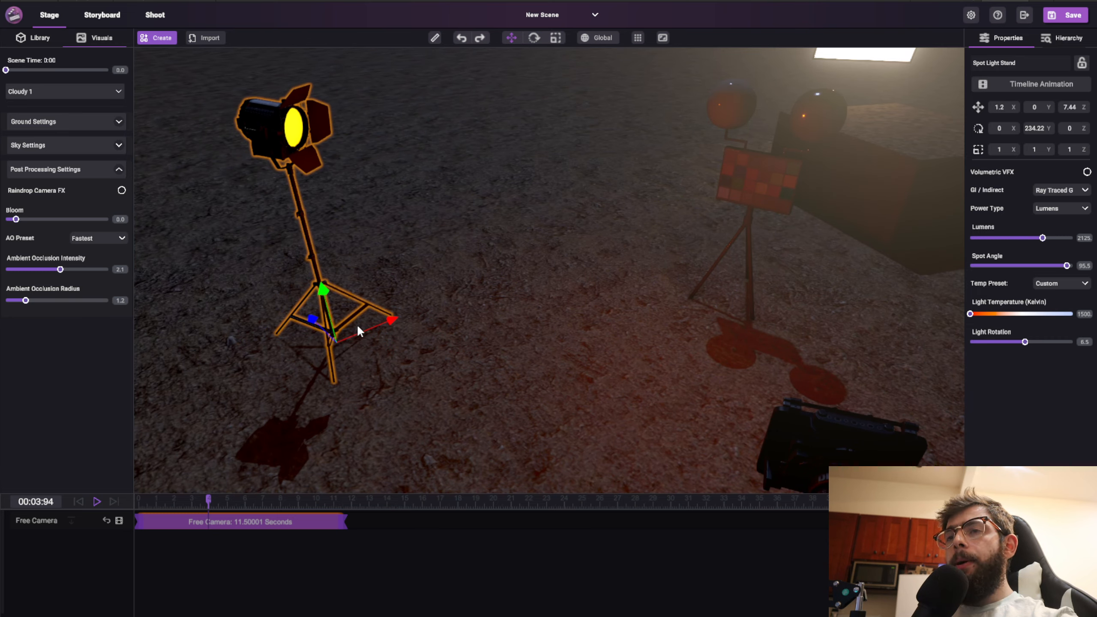
Set the spot light stand's Light Rotation to about 7.6 and its GI / Indirect option to None
{"action": "right_click_drag", "start_coordinate": [459, 331], "coordinate": [435, 279]}
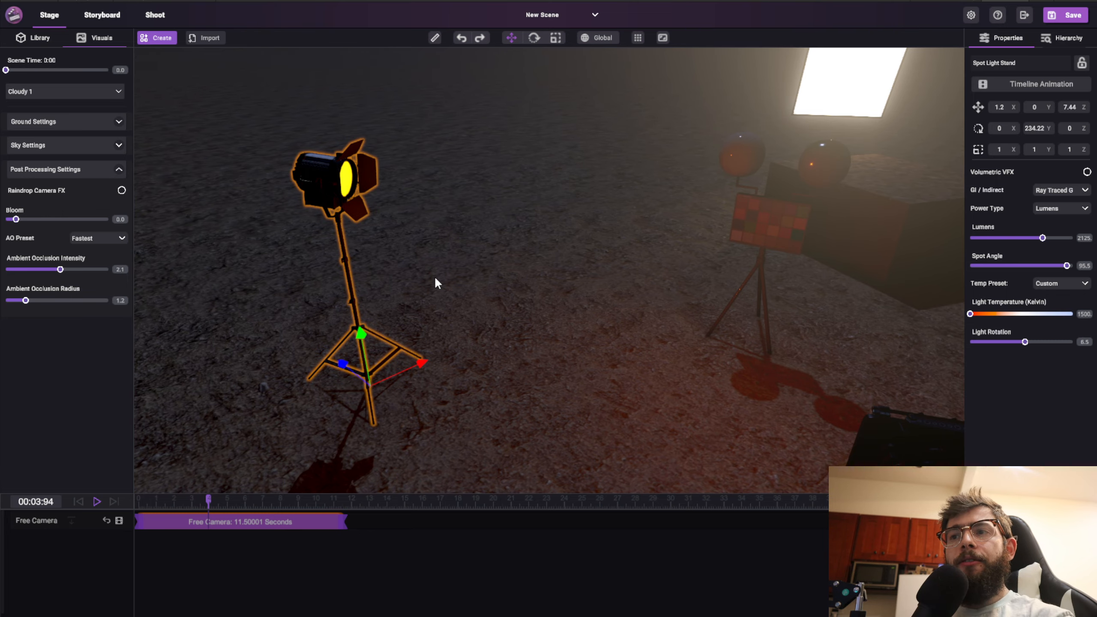
{"action": "middle_click_drag", "start_coordinate": [416, 359], "coordinate": [499, 297]}
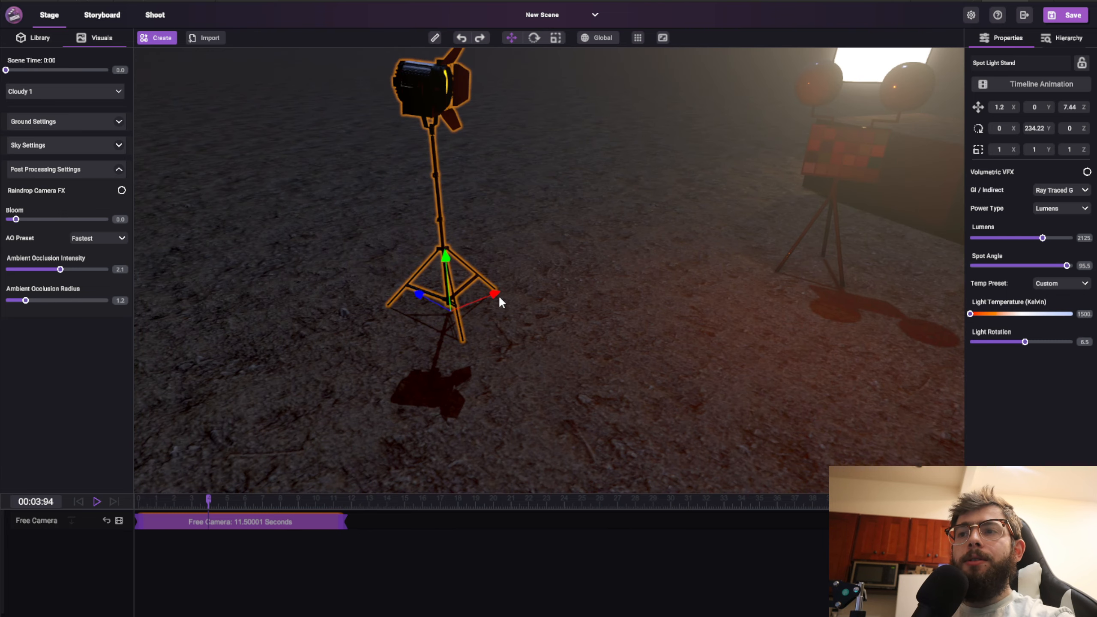
{"action": "right_click_drag", "start_coordinate": [465, 325], "coordinate": [444, 307]}
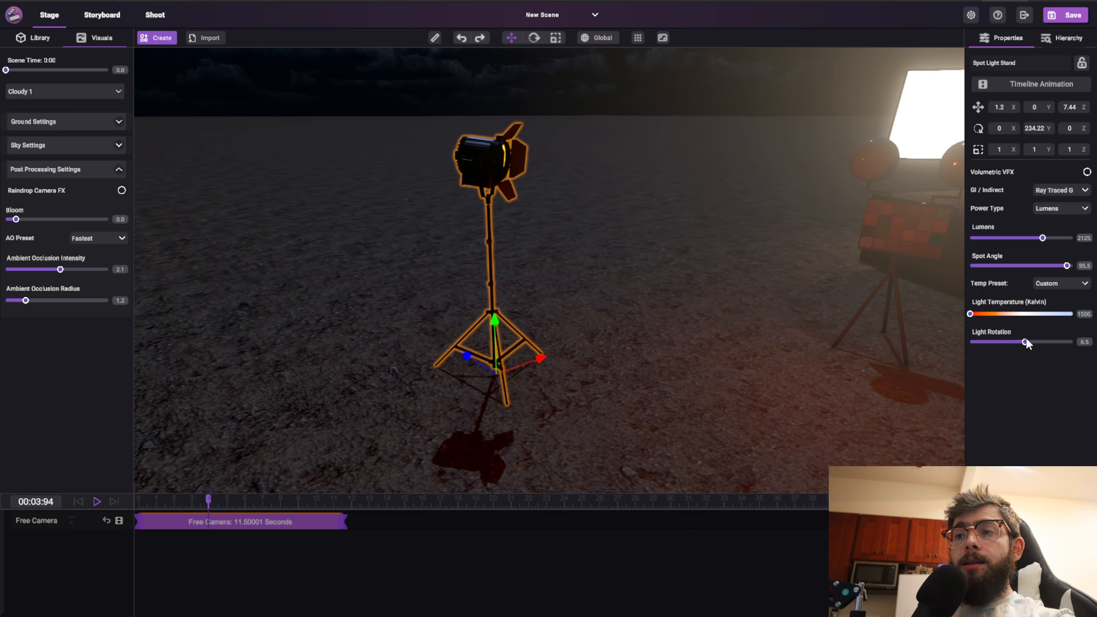
{"action": "mouse_move", "coordinate": [1026, 341]}
{"action": "left_mouse_down"}
{"action": "mouse_move", "coordinate": [997, 344]}
{"action": "mouse_move", "coordinate": [1053, 339]}
{"action": "mouse_move", "coordinate": [1026, 342]}
{"action": "left_mouse_up"}
{"action": "left_click", "coordinate": [1060, 190]}
{"action": "left_click", "coordinate": [1035, 206]}
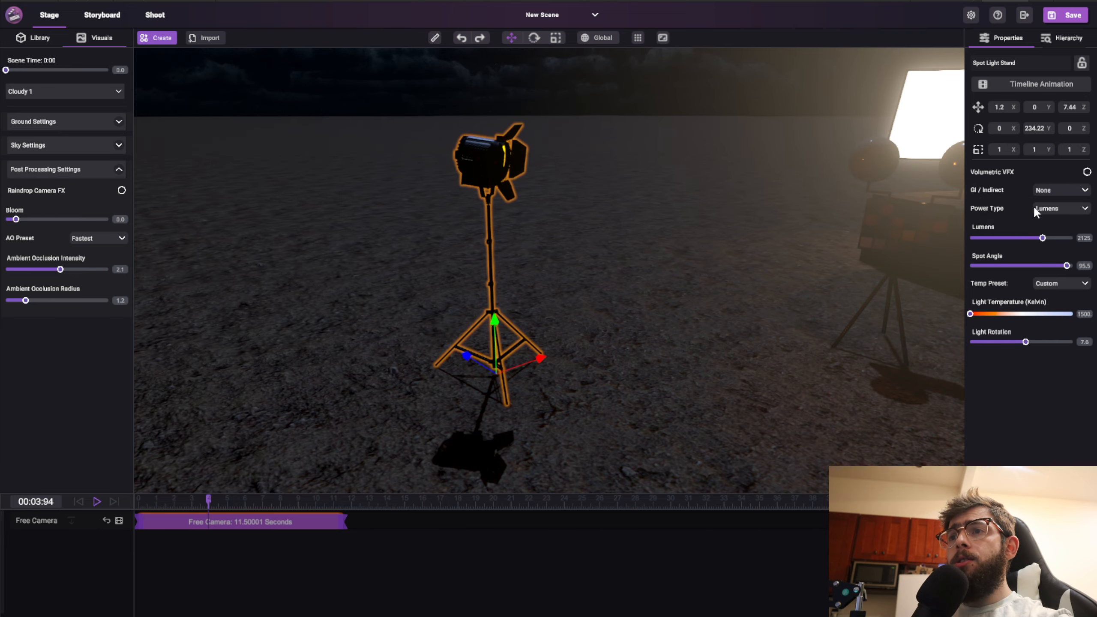
Delete the glowing panel light
{"action": "right_click_drag", "start_coordinate": [732, 242], "coordinate": [794, 248]}
{"action": "left_click", "coordinate": [751, 78]}
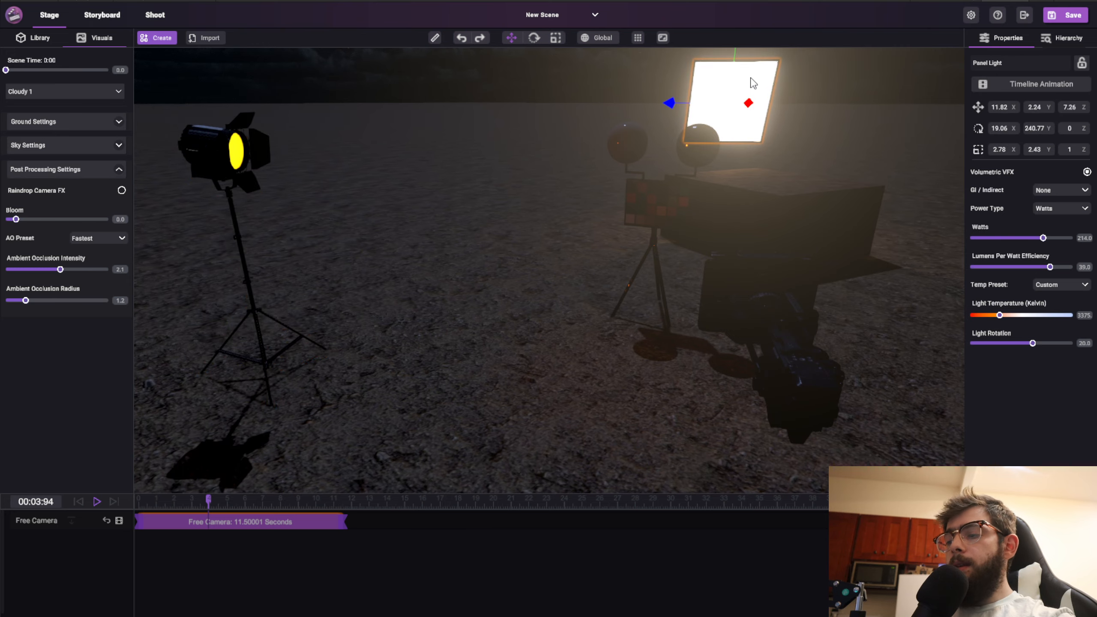
{"action": "key", "text": "Delete"}
{"action": "right_click_drag", "start_coordinate": [734, 214], "coordinate": [598, 214]}
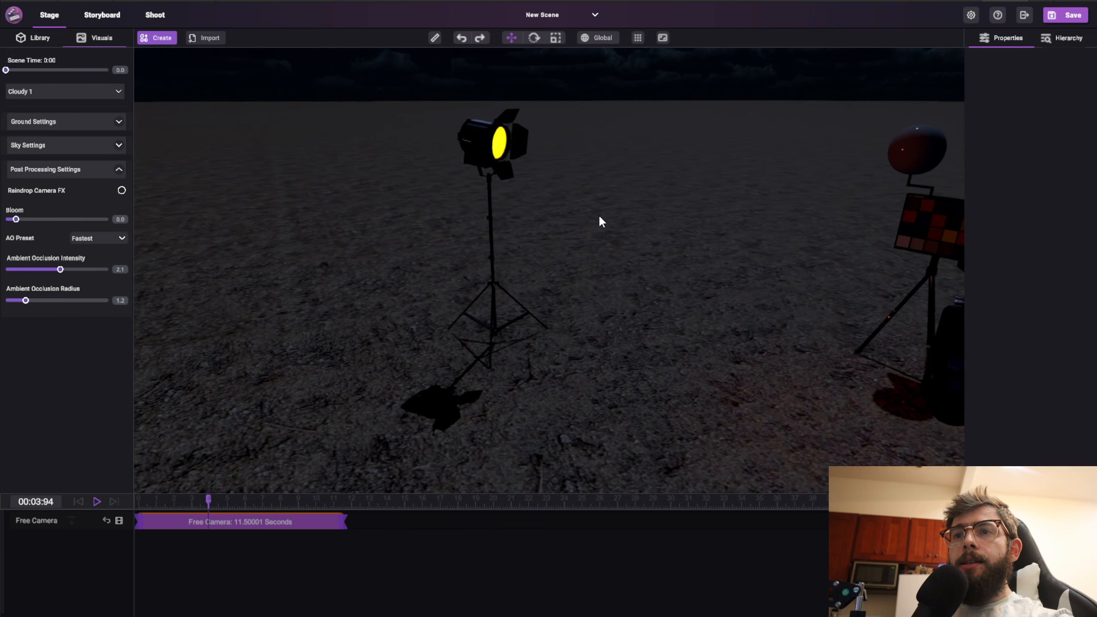
Move the nearer cube behind the spot light stand at about X 0.36, Z 9.87 and rotate it to about 245.5 on Y
{"action": "key", "text": "d"}
{"action": "left_click", "coordinate": [406, 156]}
{"action": "left_click_drag", "start_coordinate": [741, 416], "coordinate": [668, 458]}
{"action": "right_click_drag", "start_coordinate": [465, 218], "coordinate": [526, 234]}
{"action": "key", "text": "s"}
{"action": "left_click", "coordinate": [676, 186]}
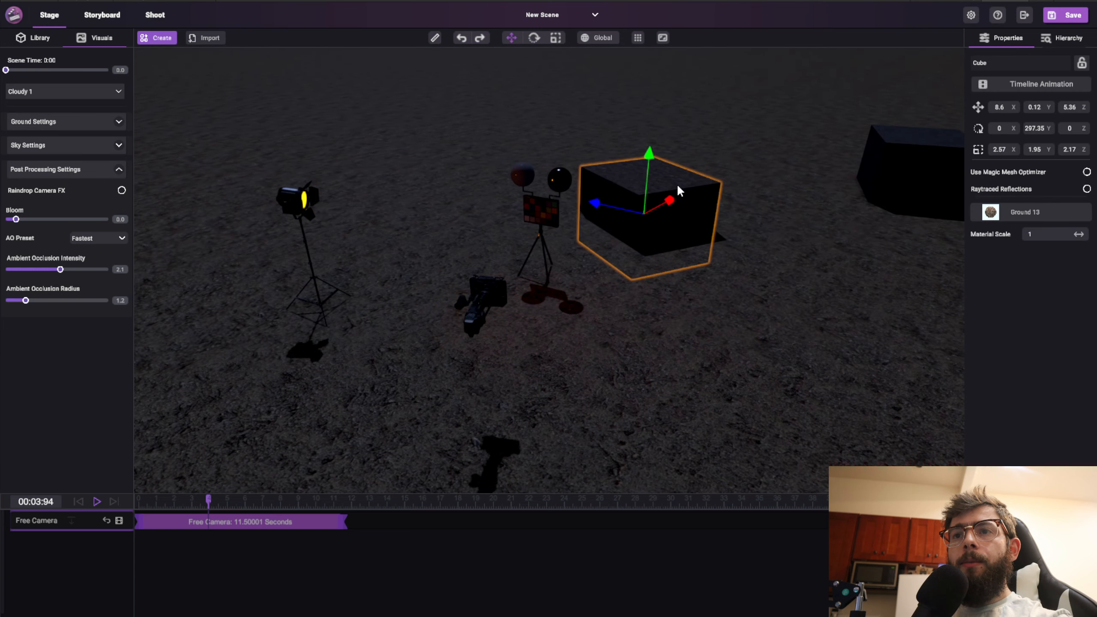
{"action": "left_click_drag", "start_coordinate": [638, 217], "coordinate": [290, 237]}
{"action": "key", "text": "e"}
{"action": "key", "text": "w"}
{"action": "left_click_drag", "start_coordinate": [215, 249], "coordinate": [208, 289]}
{"action": "key", "text": "r"}
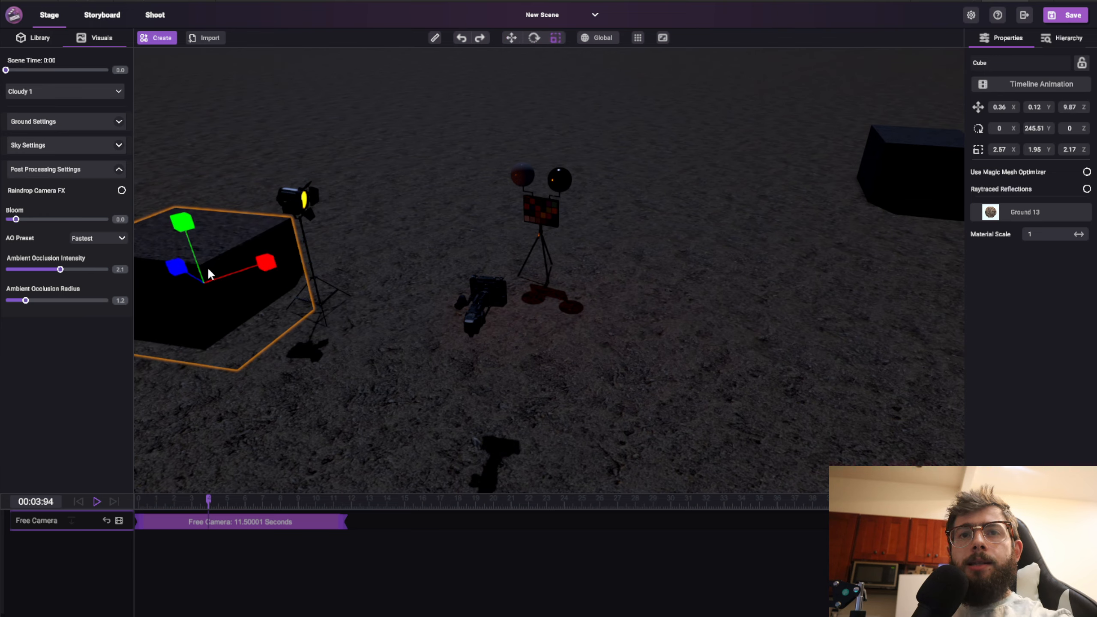
Switch the transform space to Local and scale the cube up into a large wall behind the spot light stand
{"action": "left_click", "coordinate": [602, 39]}
{"action": "left_click_drag", "start_coordinate": [152, 312], "coordinate": [126, 338]}
{"action": "left_click_drag", "start_coordinate": [181, 222], "coordinate": [189, 162]}
Delete the color light checker and move the free camera to about X 6.29, Y 1.36, Z 8.38
{"action": "right_click_drag", "start_coordinate": [322, 190], "coordinate": [513, 216]}
{"action": "left_click", "coordinate": [709, 226]}
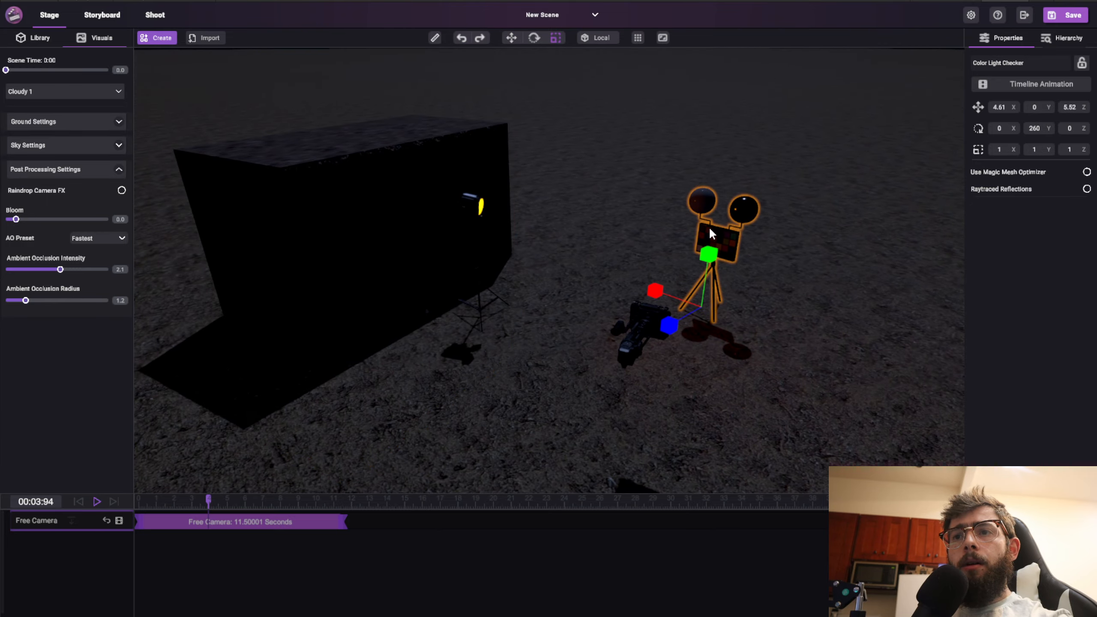
{"action": "key", "text": "Delete"}
{"action": "left_click", "coordinate": [649, 321]}
{"action": "left_click_drag", "start_coordinate": [614, 322], "coordinate": [661, 186]}
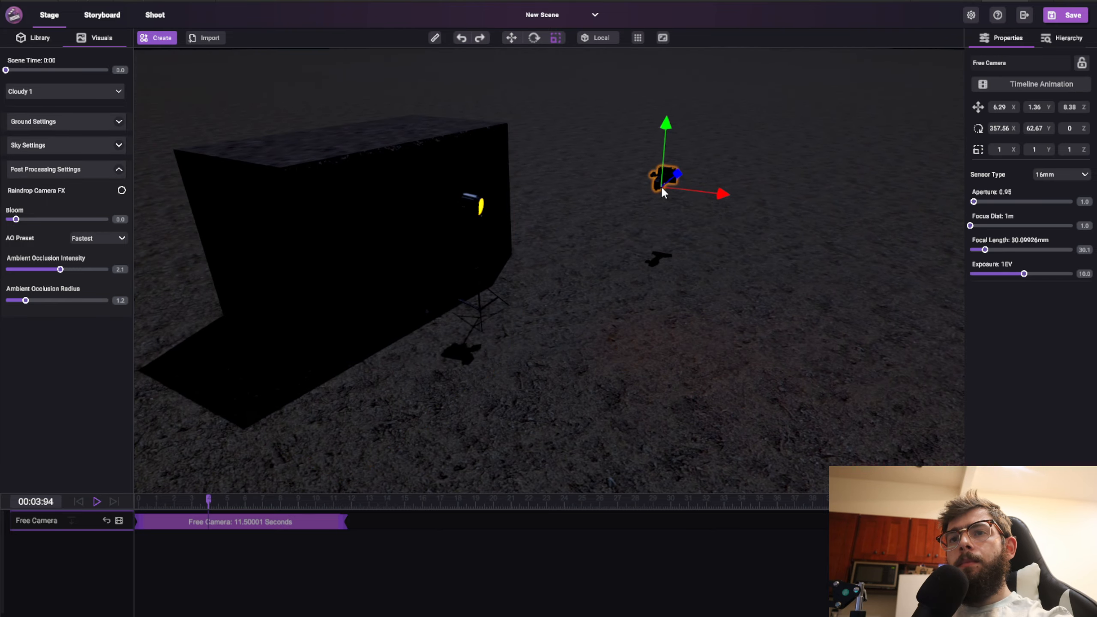
Select the spot light stand and switch its Volumetric VFX on and off again
{"action": "left_click", "coordinate": [475, 206]}
{"action": "right_click_drag", "start_coordinate": [436, 293], "coordinate": [642, 306]}
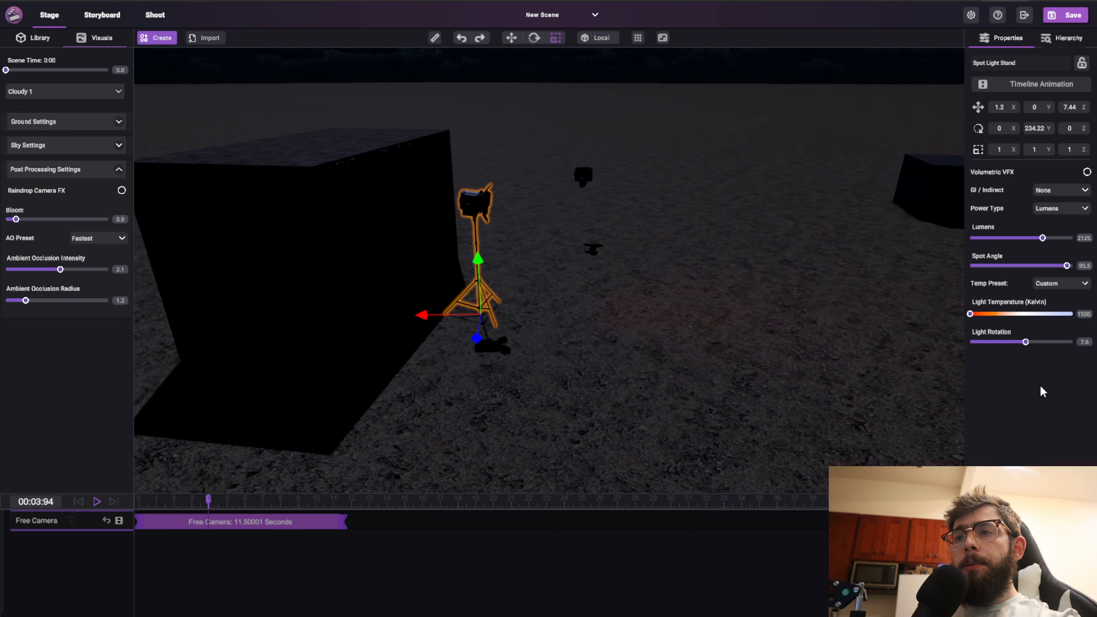
{"action": "left_click", "coordinate": [1087, 171]}
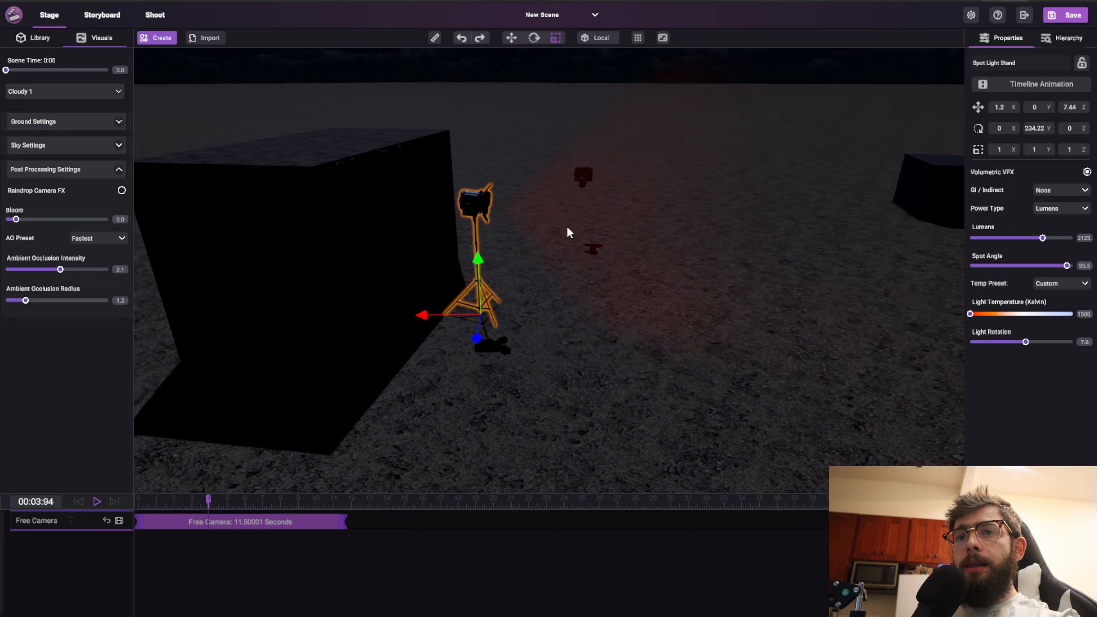
{"action": "left_click", "coordinate": [1087, 173]}
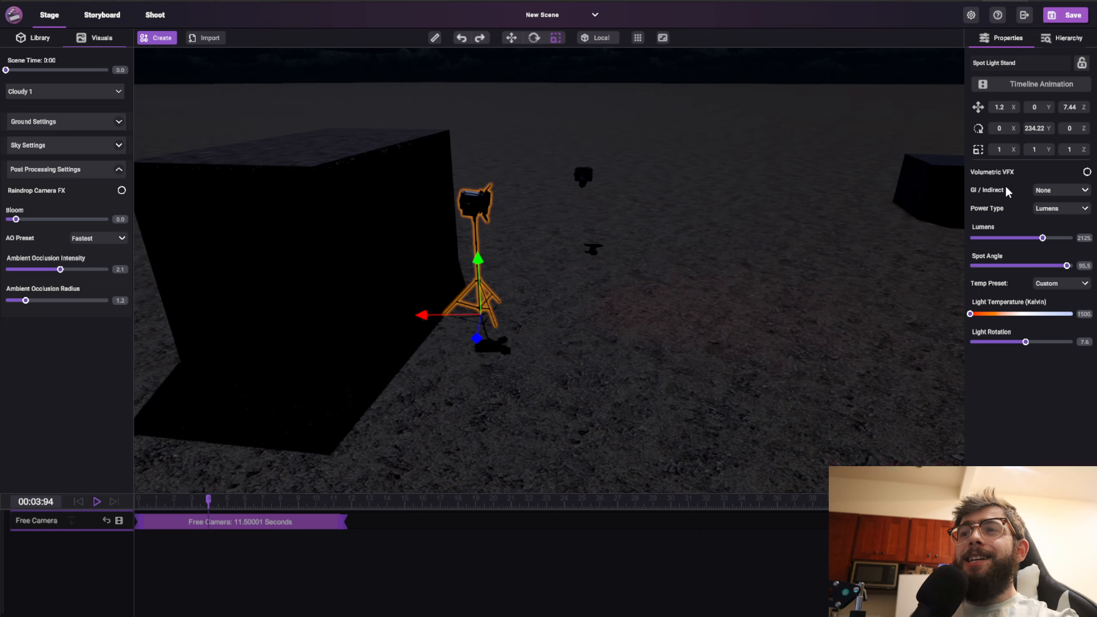
Switch the spot light stand's Power Type to Watts and back to Lumens
{"action": "left_click", "coordinate": [1050, 209]}
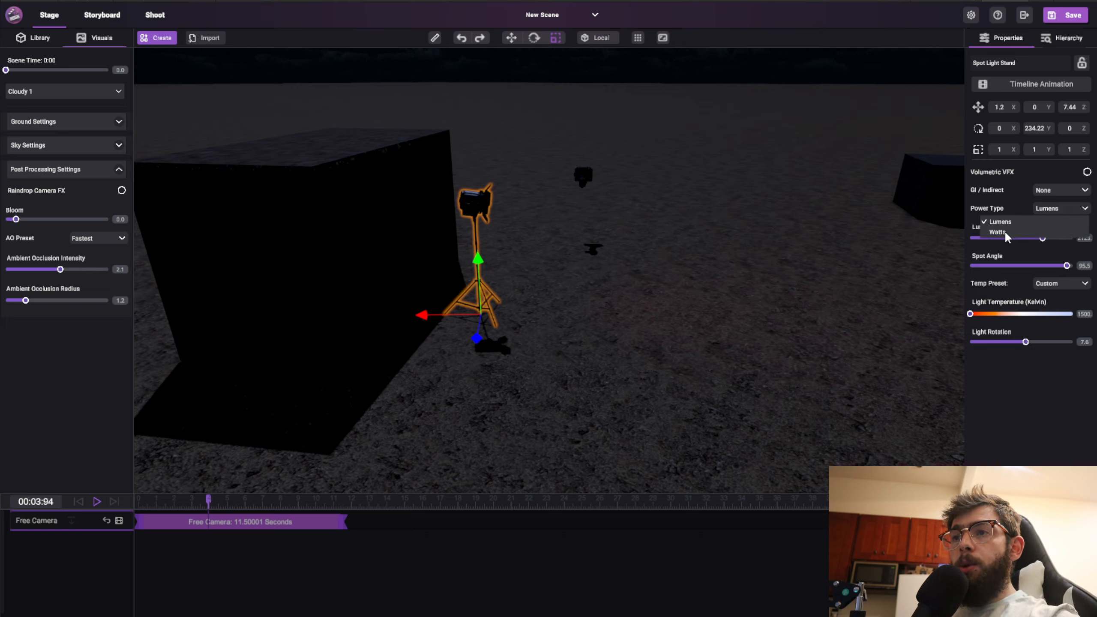
{"action": "left_click", "coordinate": [998, 232]}
{"action": "left_click", "coordinate": [1037, 195]}
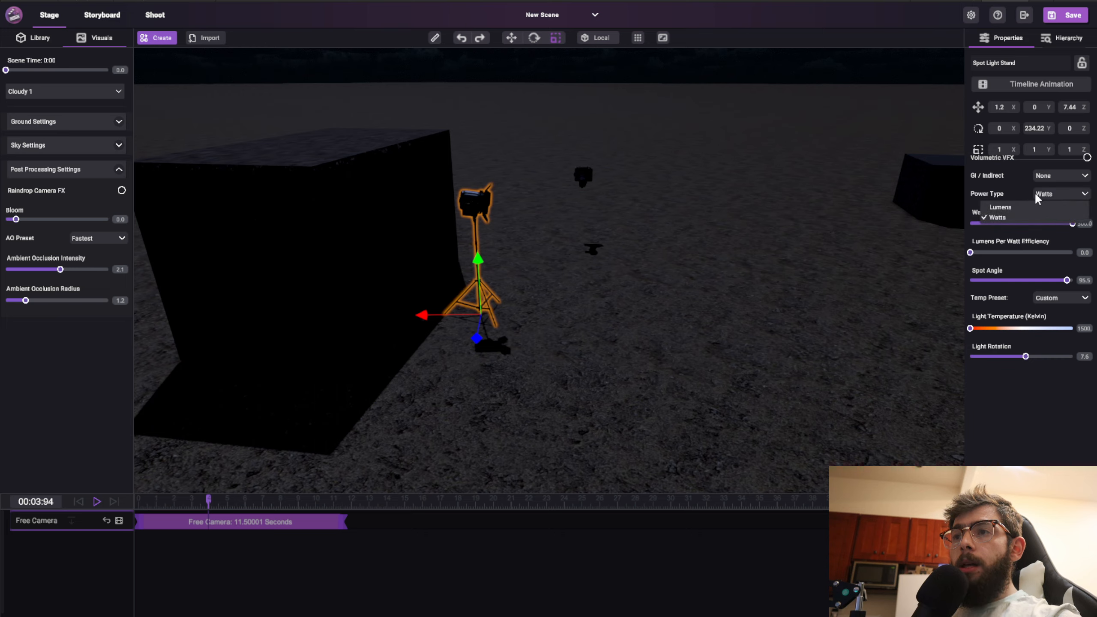
{"action": "left_click", "coordinate": [1000, 209]}
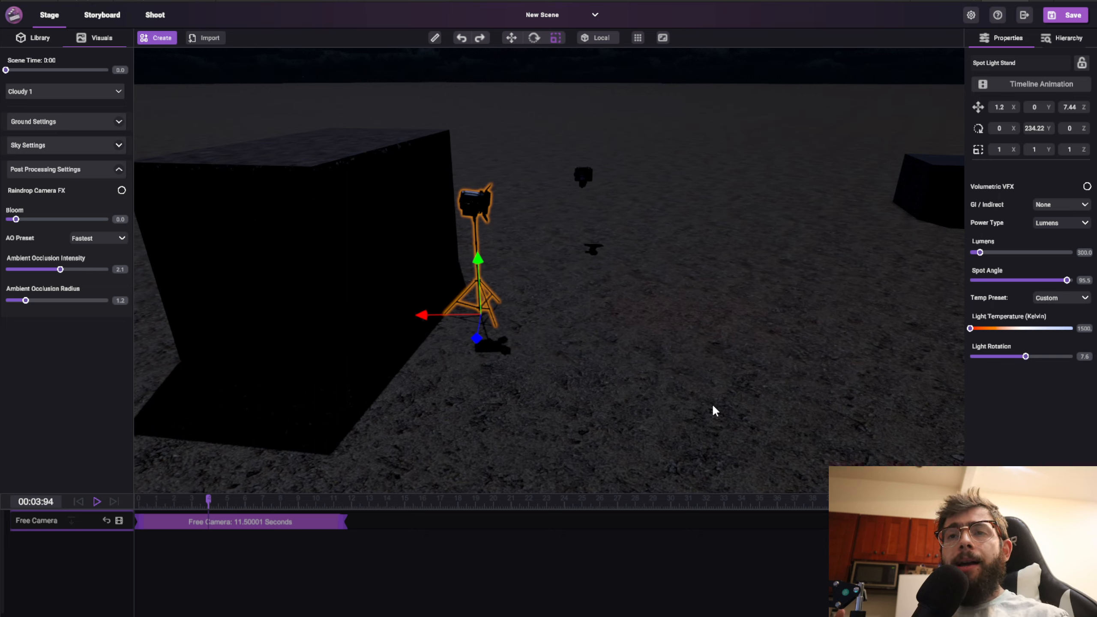
Set the spot light stand's Light Rotation to about 43.6 and its Lumens to about 1100
{"action": "right_click_drag", "start_coordinate": [607, 297], "coordinate": [650, 242]}
{"action": "scroll", "coordinate": [649, 242], "scroll_direction": "up", "scroll_amount": 1}
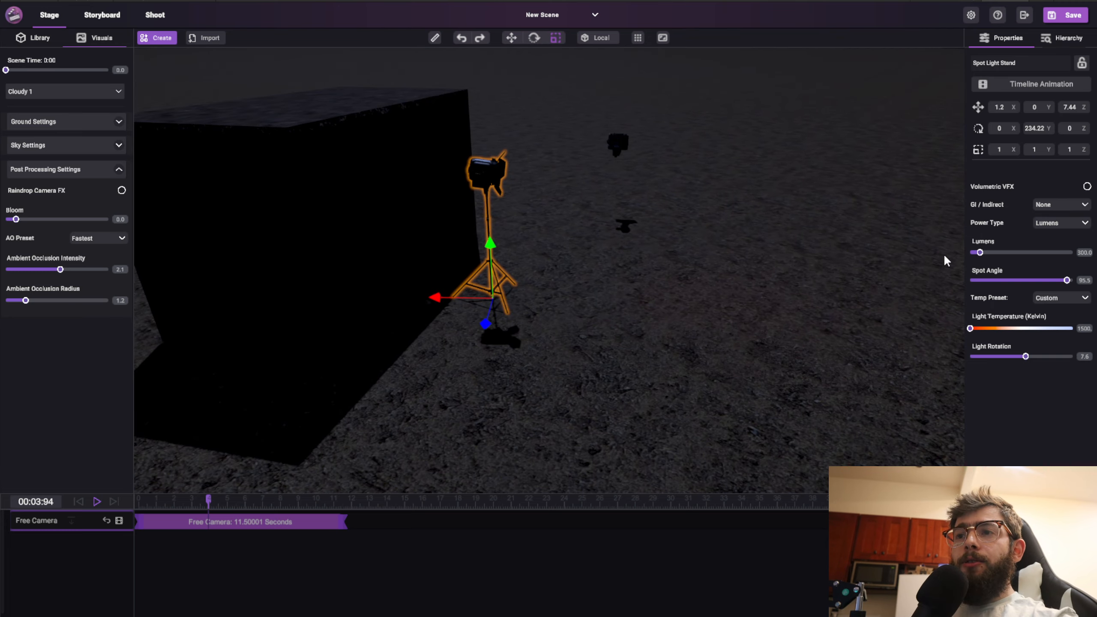
{"action": "left_click_drag", "start_coordinate": [980, 252], "coordinate": [1026, 252]}
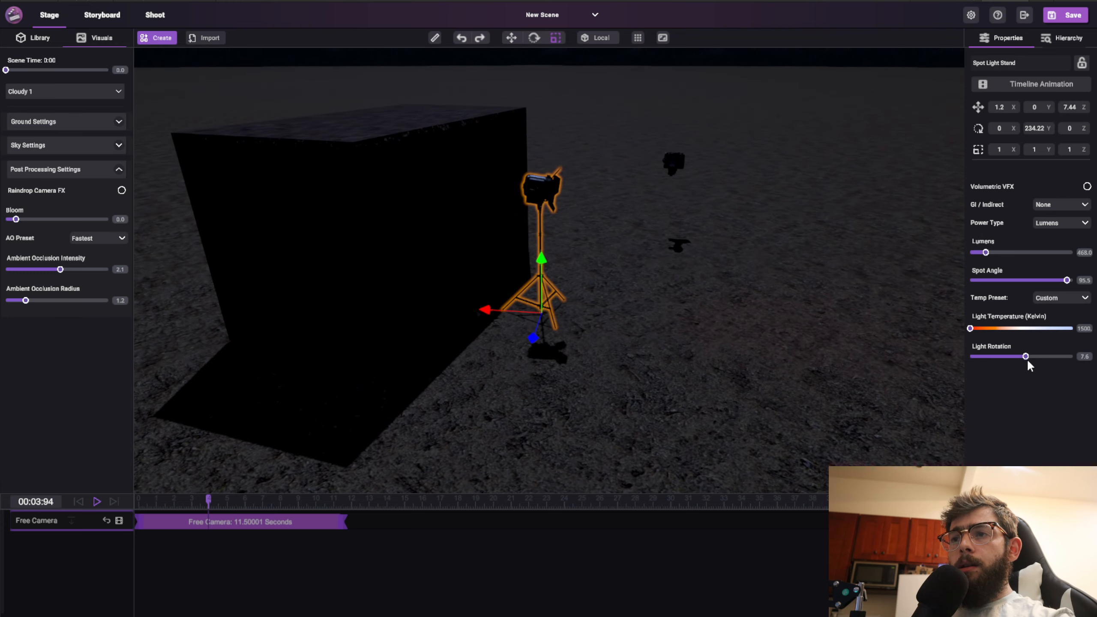
{"action": "mouse_move", "coordinate": [1026, 356]}
{"action": "left_mouse_down"}
{"action": "mouse_move", "coordinate": [1010, 357]}
{"action": "mouse_move", "coordinate": [1045, 357]}
{"action": "left_mouse_up"}
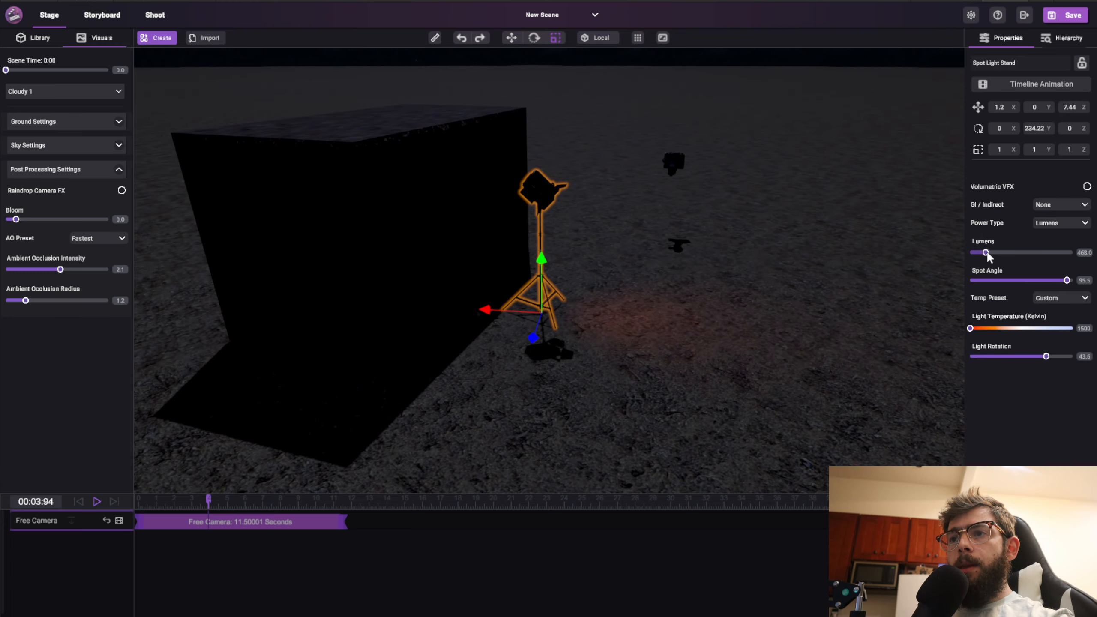
{"action": "left_click_drag", "start_coordinate": [987, 252], "coordinate": [1009, 250]}
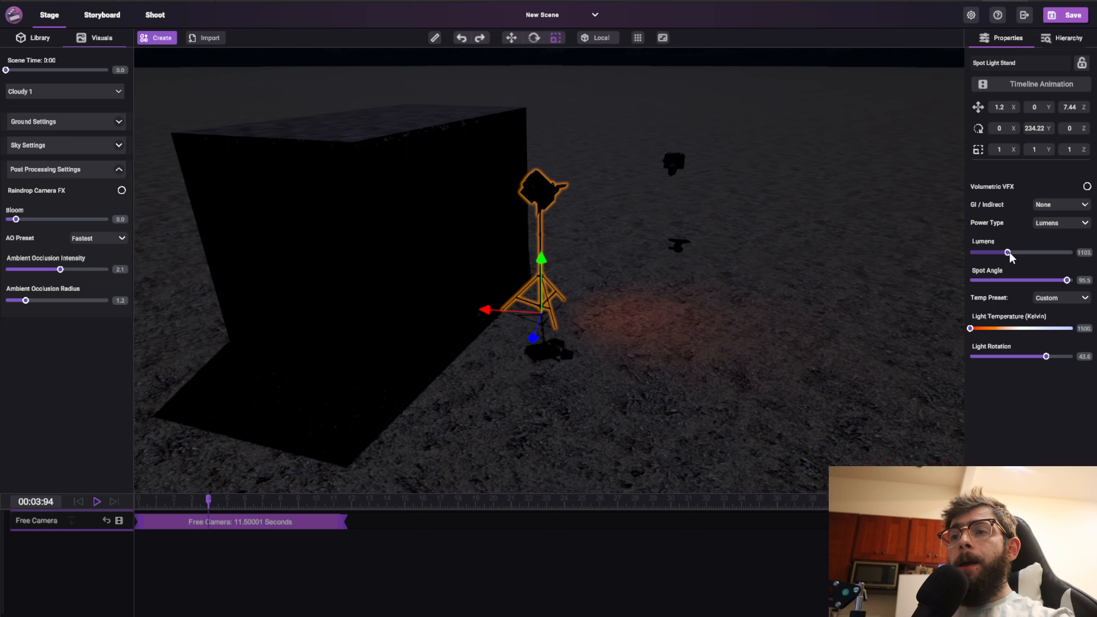
Change the spot light stand's Power Type to Watts
{"action": "left_click", "coordinate": [1056, 223]}
{"action": "left_click", "coordinate": [1023, 247]}
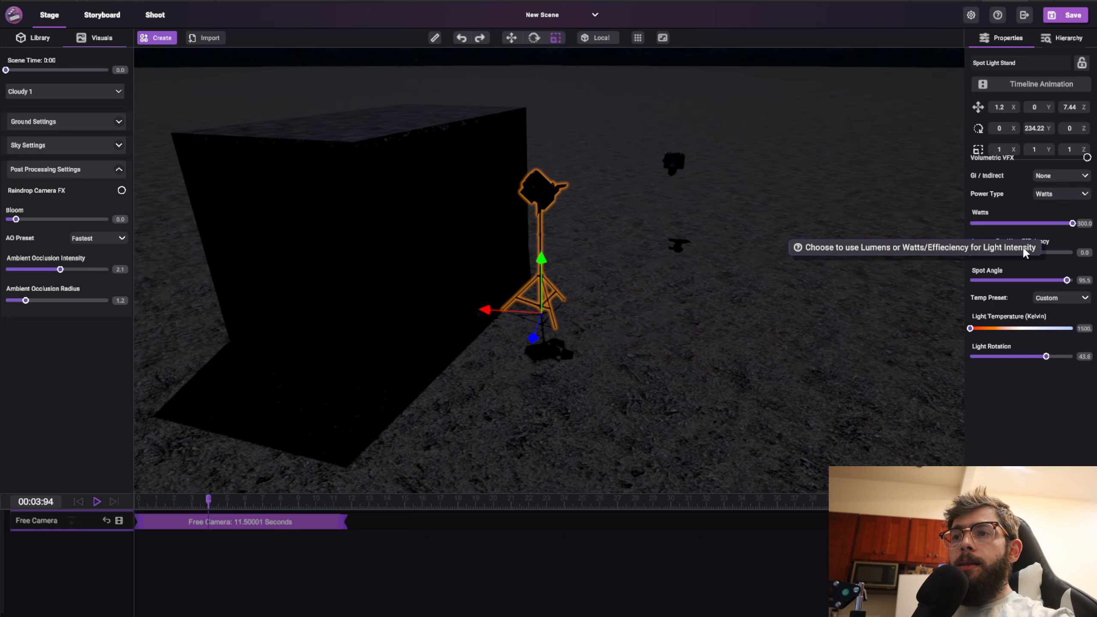
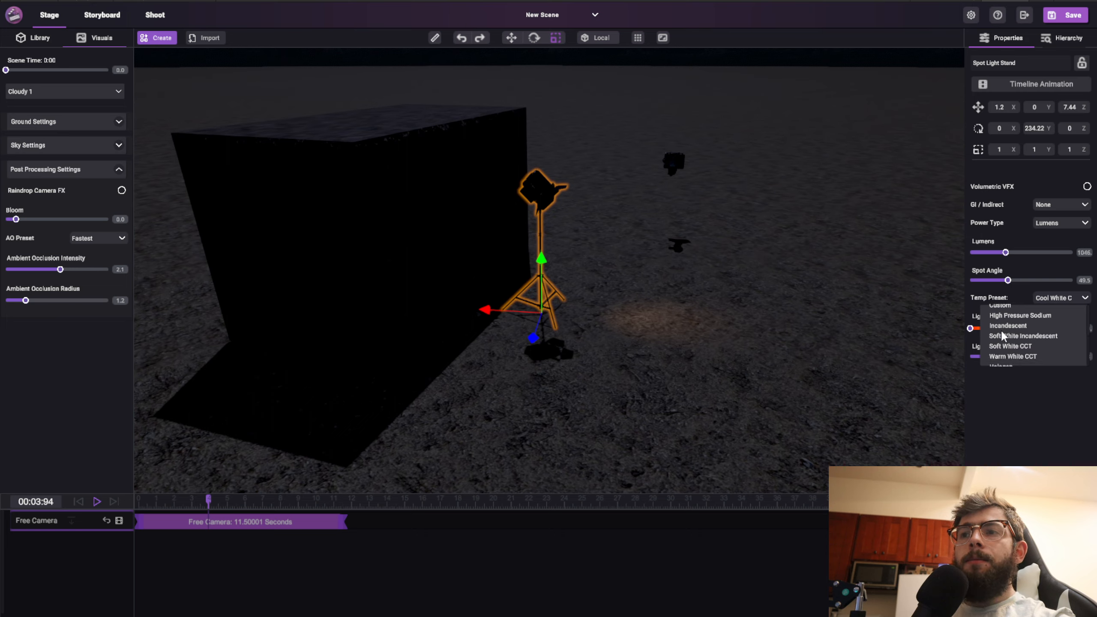
Try the Incandescent temperature preset on the spot light stand, then set it to Custom with a Light Temperature of about 6335 K
{"action": "left_click", "coordinate": [1003, 331]}
{"action": "left_click", "coordinate": [1054, 298]}
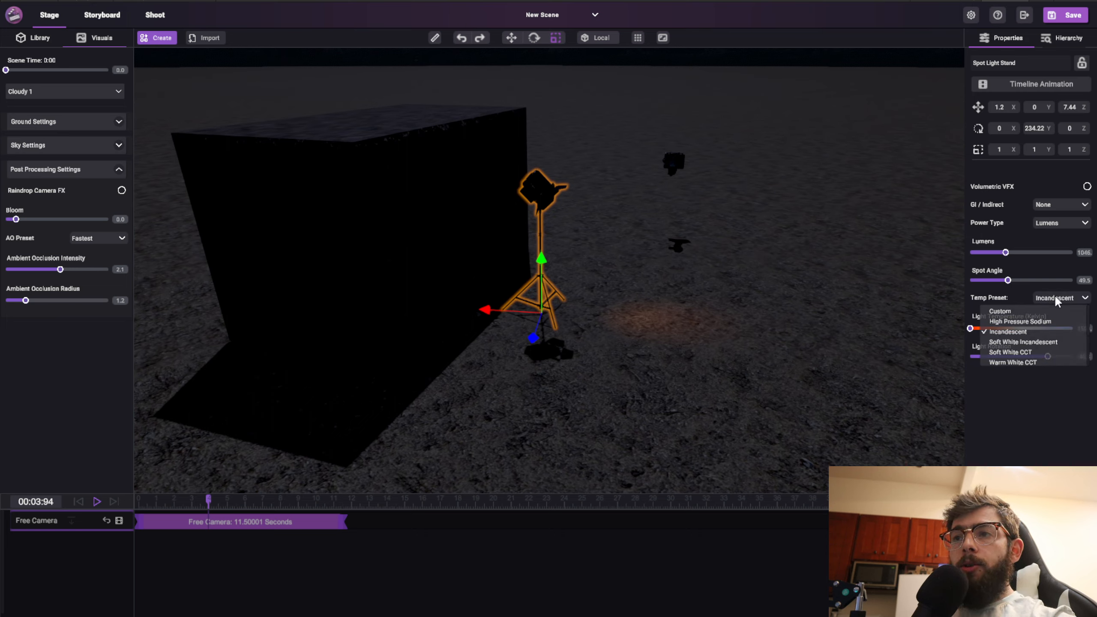
{"action": "left_click", "coordinate": [1020, 310]}
{"action": "mouse_move", "coordinate": [970, 328]}
{"action": "left_mouse_down"}
{"action": "mouse_move", "coordinate": [1079, 336]}
{"action": "mouse_move", "coordinate": [985, 330]}
{"action": "left_mouse_up"}
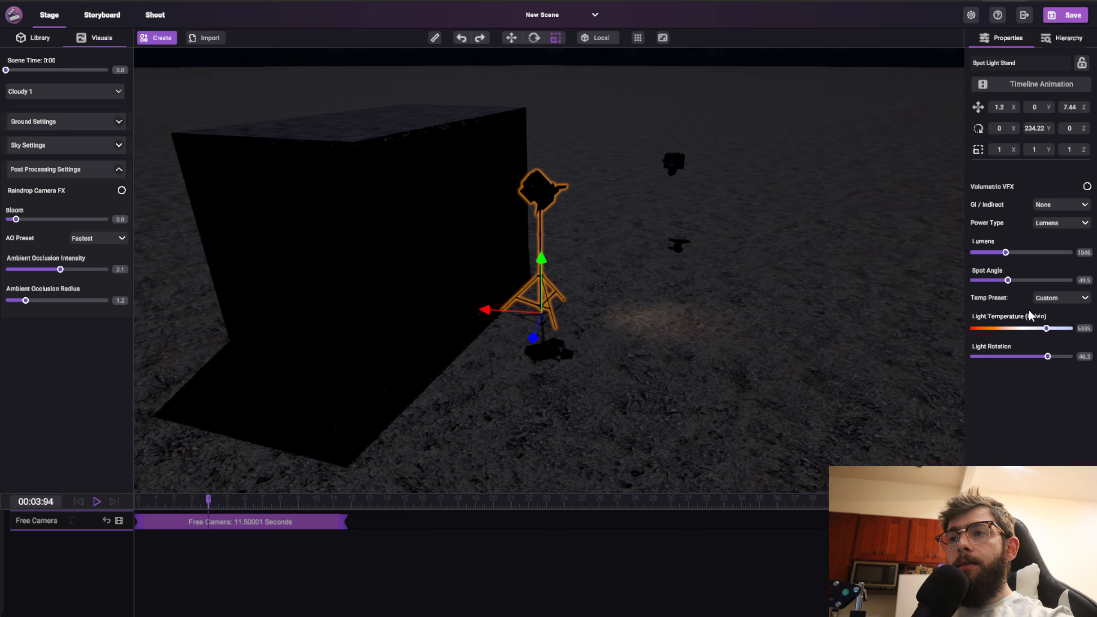
Set the spot light stand's Lumens to about 1868, Spot Angle to 82 and Light Temperature to 8000 K
{"action": "left_click_drag", "start_coordinate": [1009, 280], "coordinate": [1049, 280]}
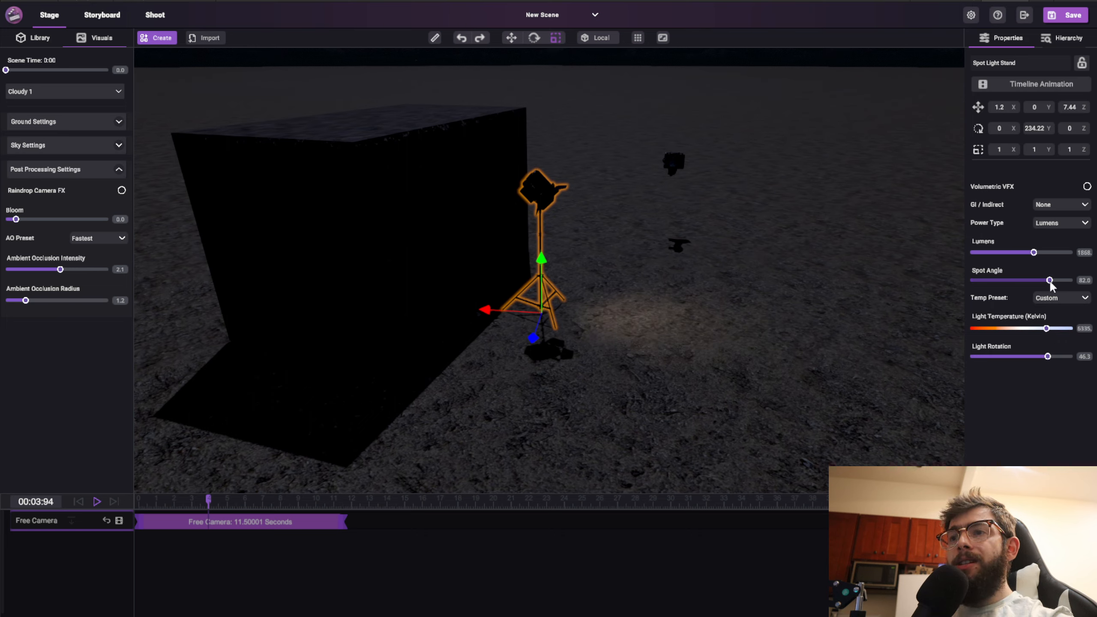
{"action": "left_click_drag", "start_coordinate": [1045, 328], "coordinate": [1018, 335]}
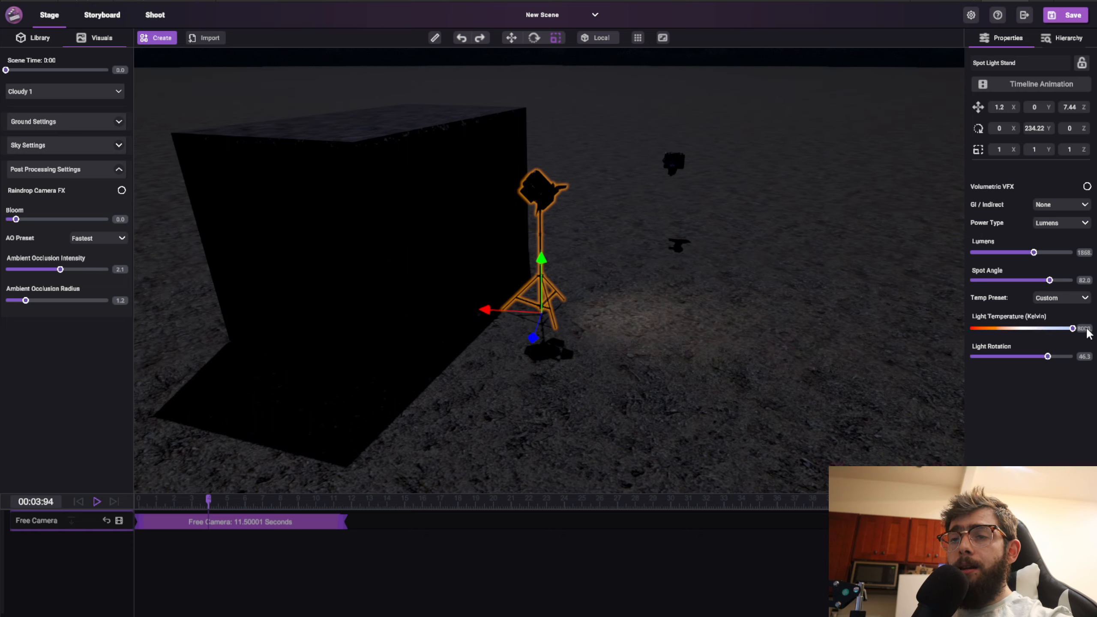
{"action": "left_click_drag", "start_coordinate": [1087, 332], "coordinate": [984, 341]}
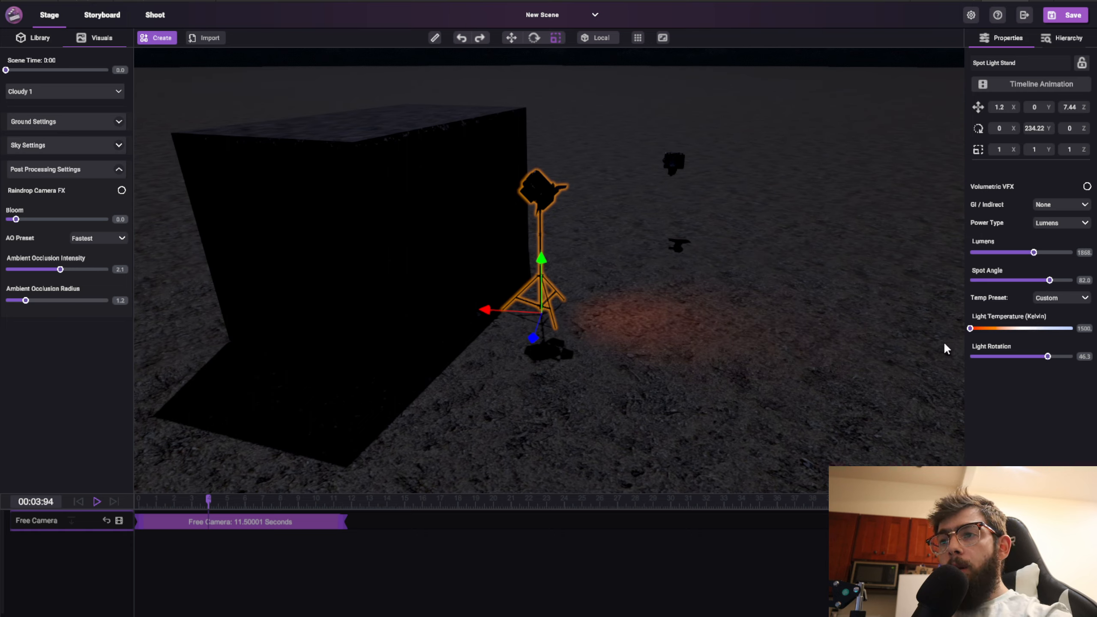
{"action": "left_click_drag", "start_coordinate": [1048, 333], "coordinate": [1076, 328]}
Raise the scene's Bloom to its maximum and inspect the glow around the spot light
{"action": "middle_click_drag", "start_coordinate": [803, 267], "coordinate": [529, 237]}
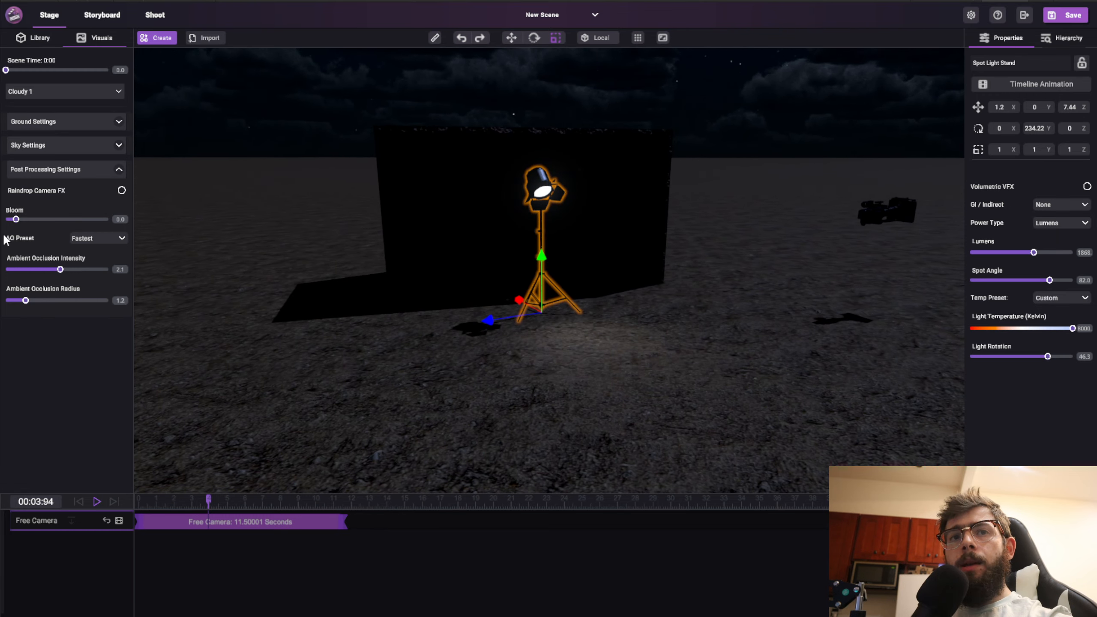
{"action": "left_click_drag", "start_coordinate": [15, 219], "coordinate": [108, 219]}
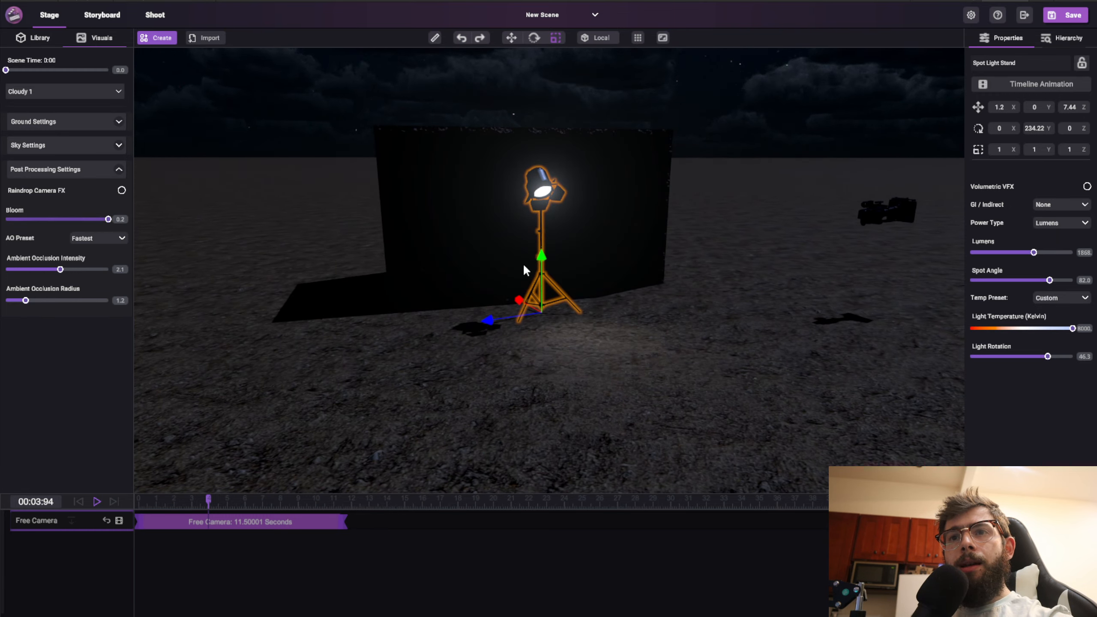
{"action": "middle_click_drag", "start_coordinate": [525, 270], "coordinate": [688, 262]}
Set the spot light stand's Light Temperature to about 2690 K and its Light Rotation to 44
{"action": "left_click_drag", "start_coordinate": [1071, 329], "coordinate": [1047, 360]}
{"action": "middle_click_drag", "start_coordinate": [634, 258], "coordinate": [544, 352]}
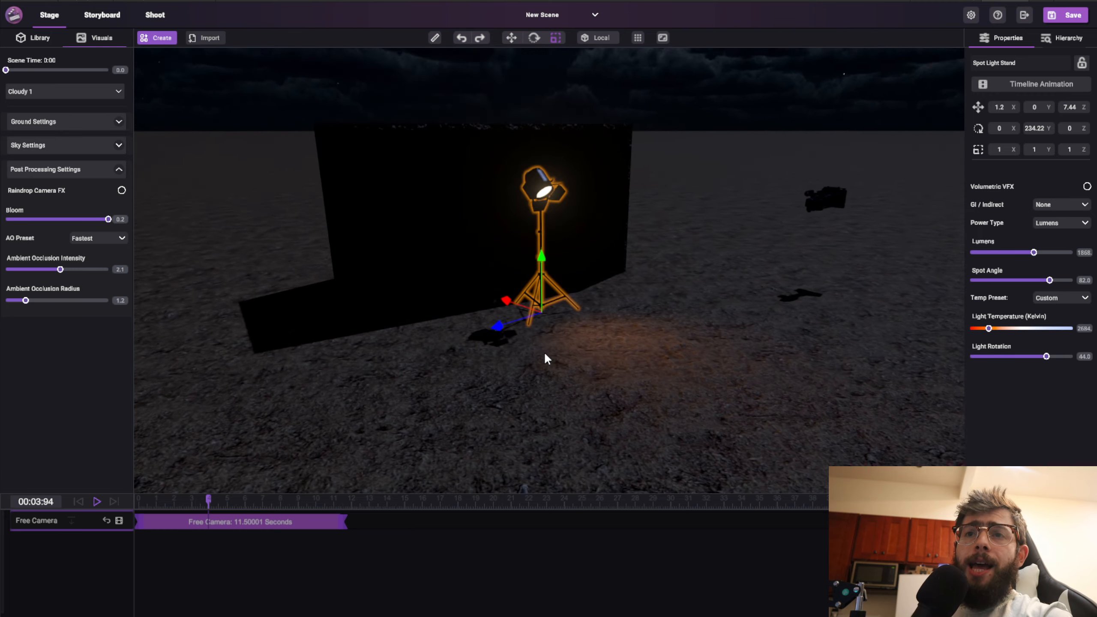
Try out a light box stand beside the spot light stand with its Light Rotation at about 47, and delete it
{"action": "left_click", "coordinate": [167, 39]}
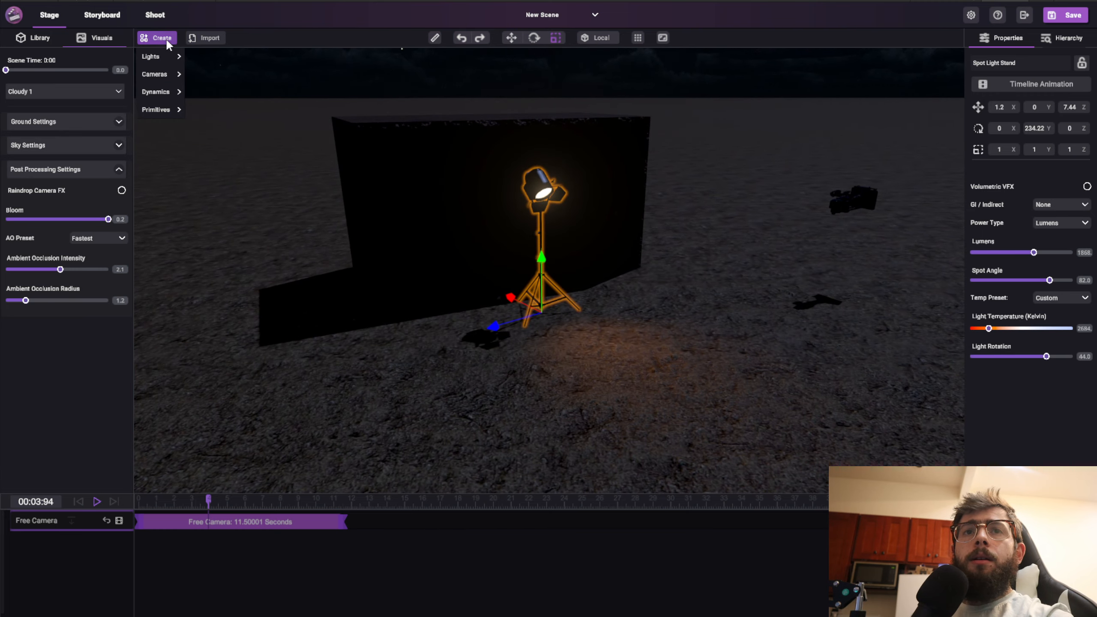
{"action": "left_click", "coordinate": [148, 59]}
{"action": "left_click", "coordinate": [205, 75]}
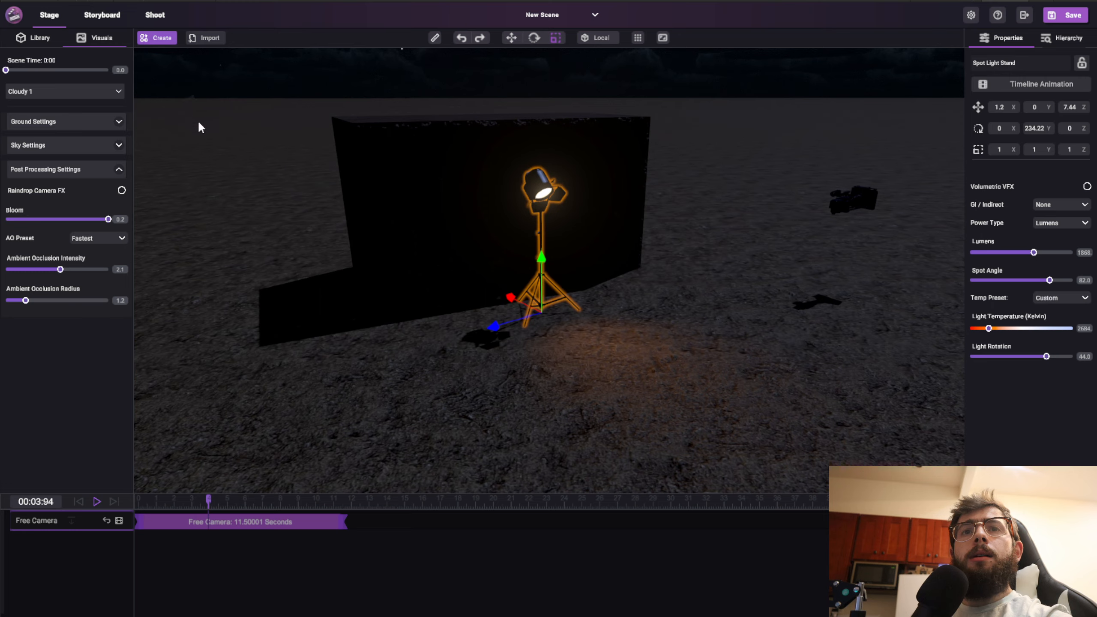
{"action": "left_click", "coordinate": [391, 375]}
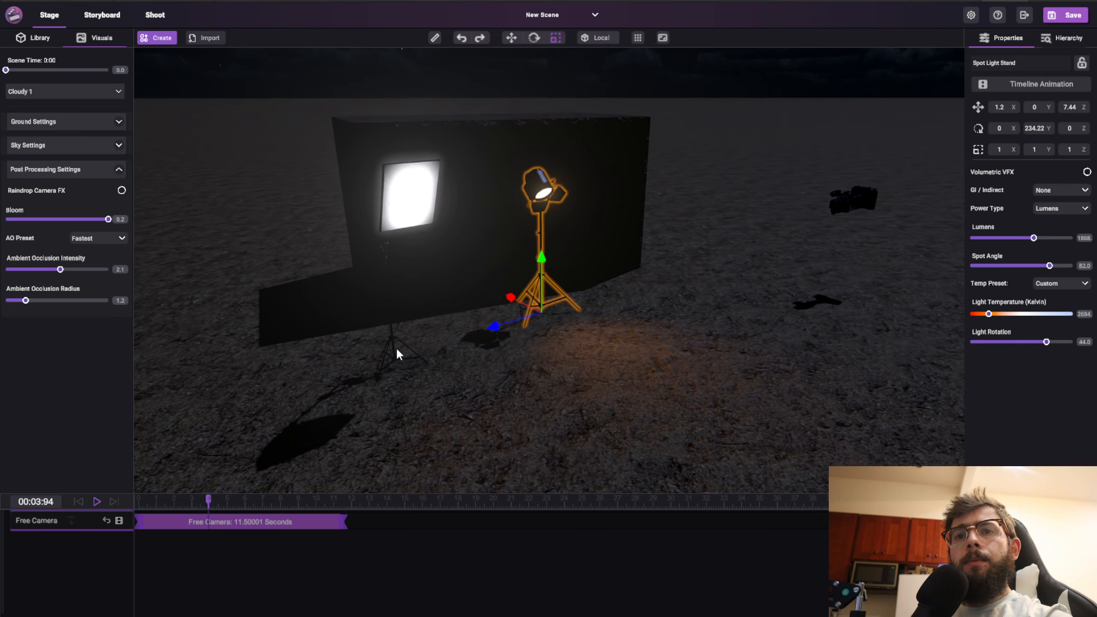
{"action": "left_click_drag", "start_coordinate": [970, 314], "coordinate": [1054, 343]}
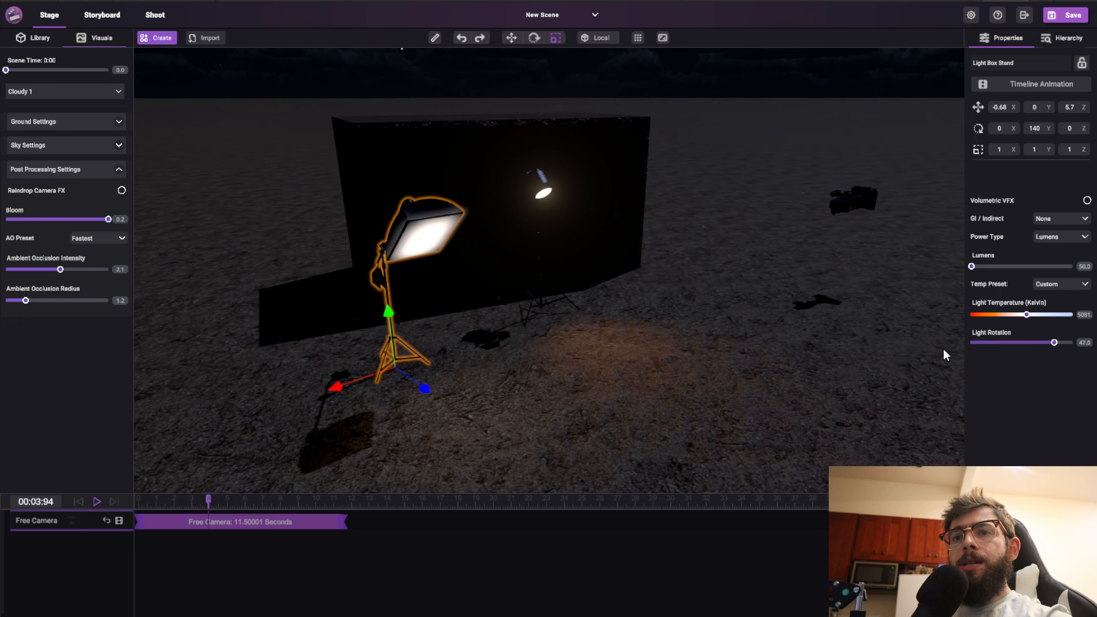
{"action": "key", "text": "Delete"}
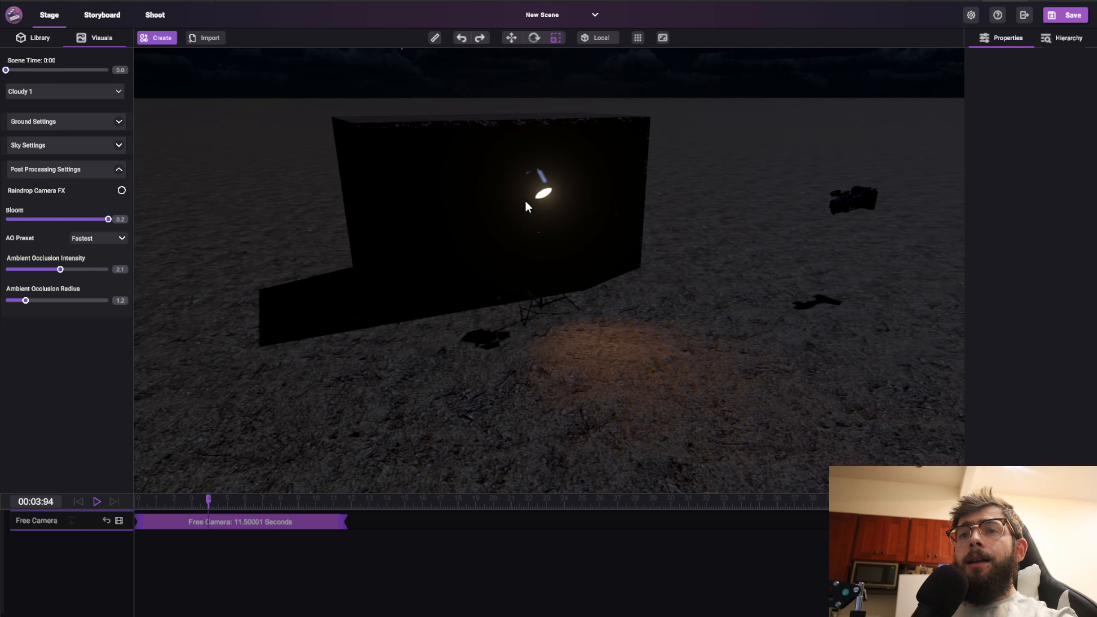
Select the spot light stand and set its Spot Angle to about 78.5 and its Light Rotation to about 27.2
{"action": "left_click", "coordinate": [536, 196]}
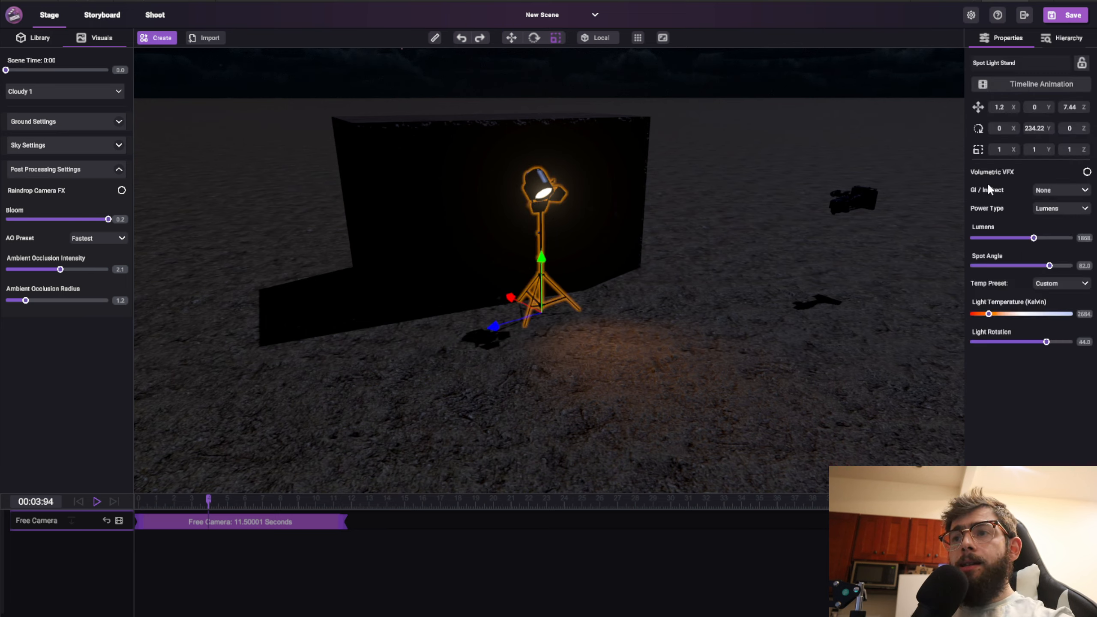
{"action": "middle_click_drag", "start_coordinate": [388, 259], "coordinate": [731, 287]}
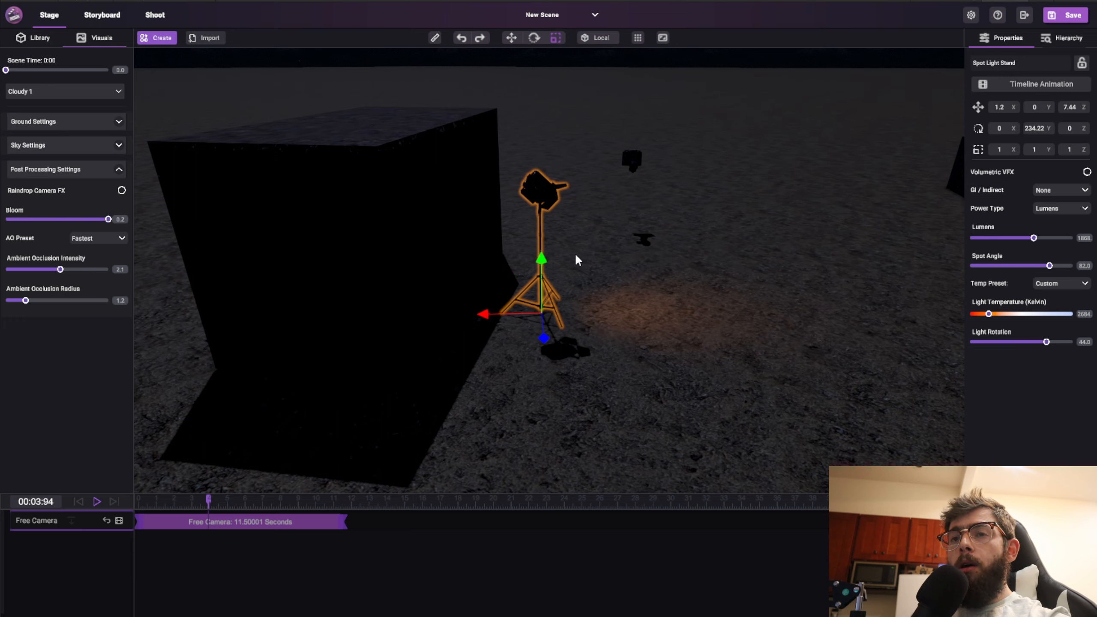
{"action": "mouse_move", "coordinate": [1047, 266]}
{"action": "left_mouse_down"}
{"action": "mouse_move", "coordinate": [1022, 270]}
{"action": "mouse_move", "coordinate": [1032, 264]}
{"action": "left_mouse_up"}
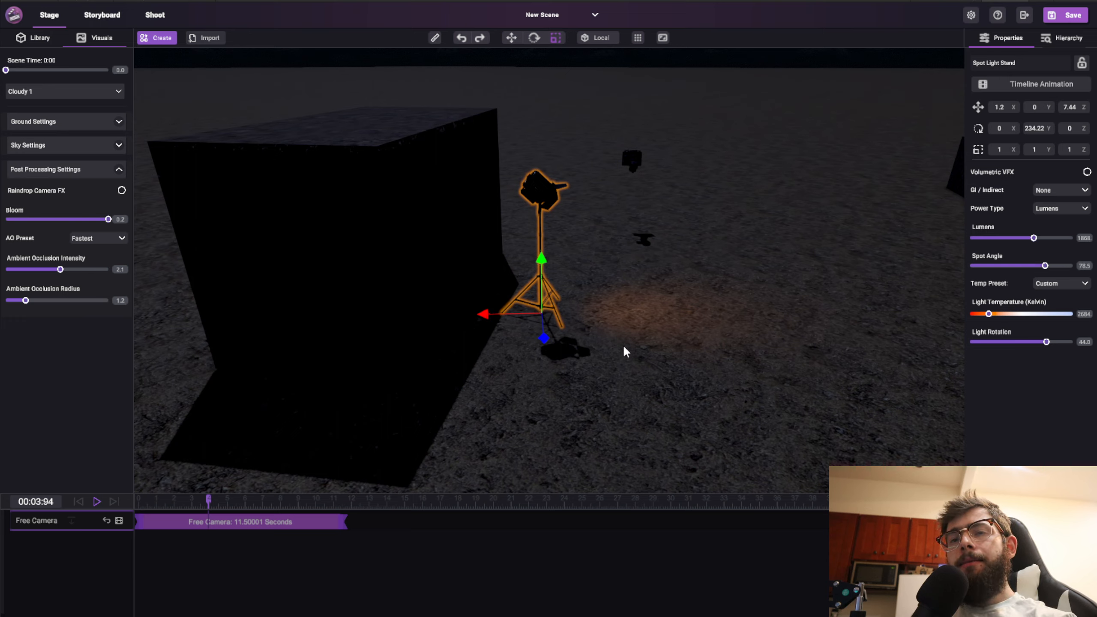
{"action": "mouse_move", "coordinate": [1040, 348]}
{"action": "left_mouse_down"}
{"action": "mouse_move", "coordinate": [1022, 345]}
{"action": "mouse_move", "coordinate": [1037, 348]}
{"action": "left_mouse_up"}
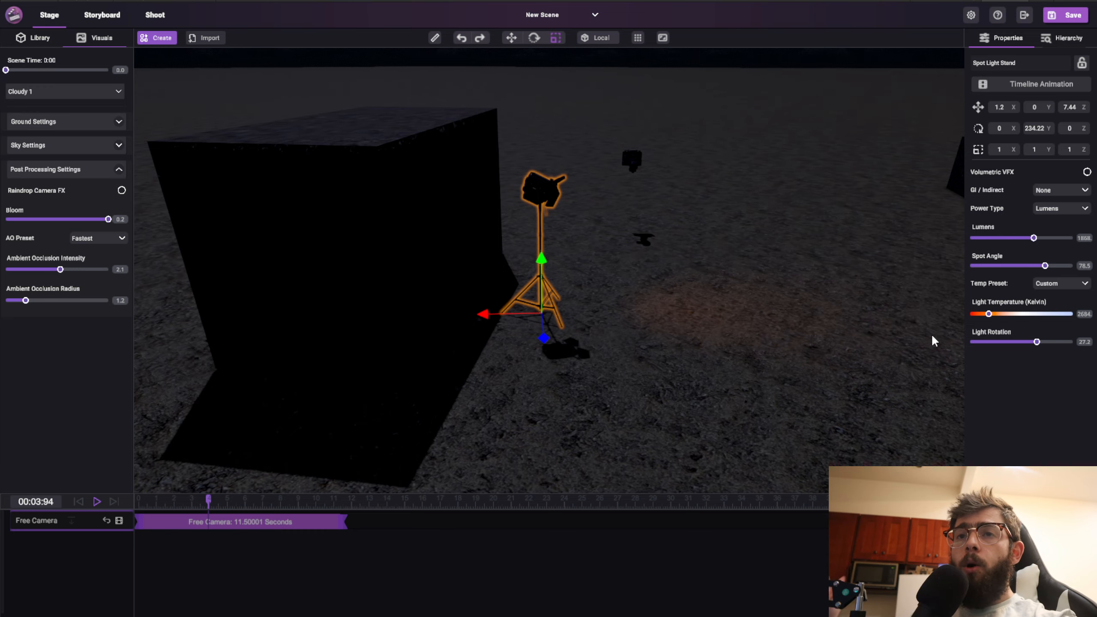
Set the spot light stand's GI / Indirect to Multiplied GI, with Spot Angle about 63.5 and Lumens about 1235
{"action": "middle_click_drag", "start_coordinate": [670, 346], "coordinate": [727, 327]}
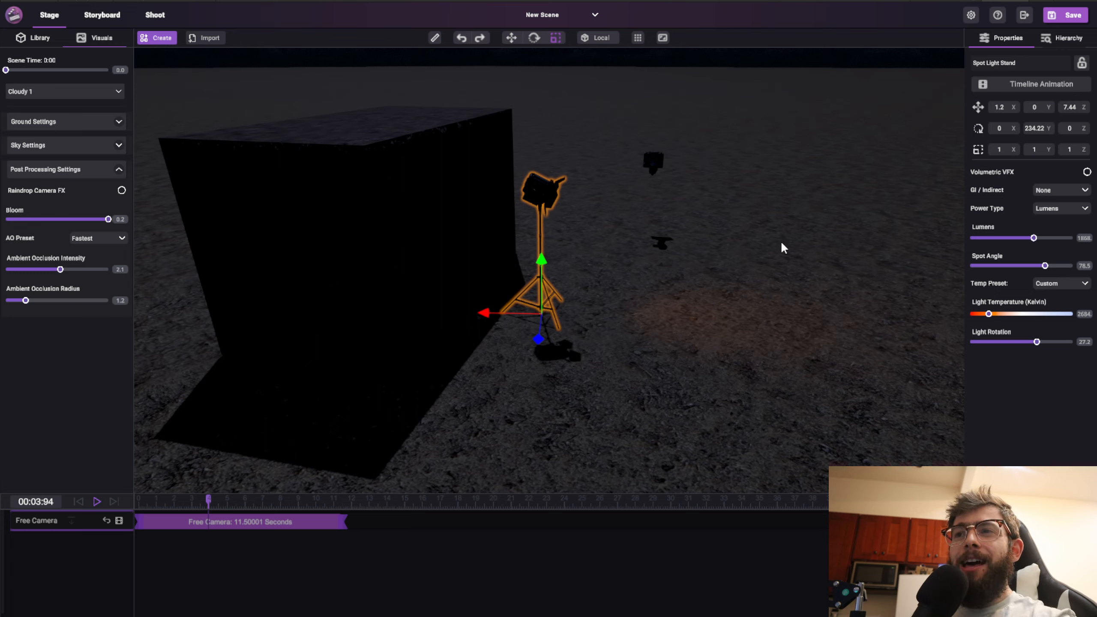
{"action": "left_click", "coordinate": [1065, 193]}
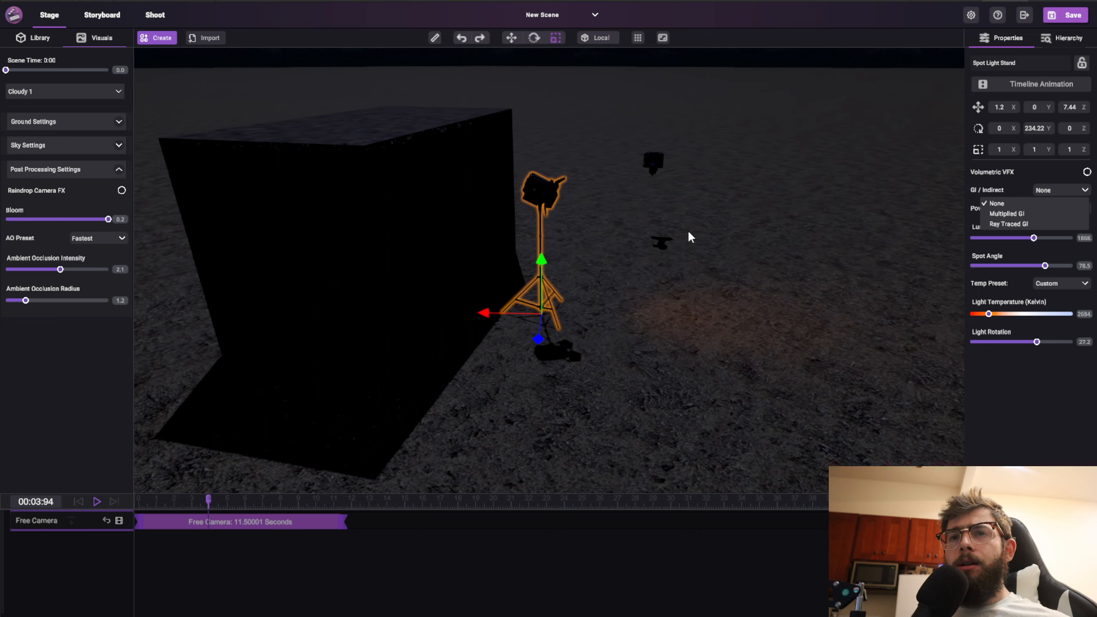
{"action": "left_click", "coordinate": [1013, 214]}
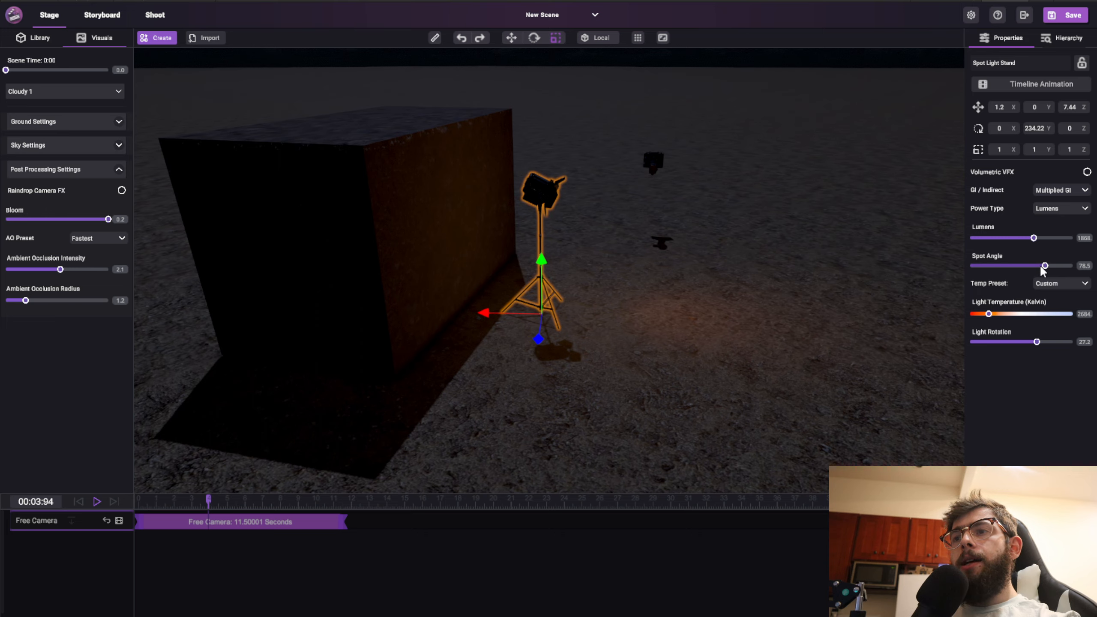
{"action": "left_click_drag", "start_coordinate": [1045, 266], "coordinate": [1012, 238]}
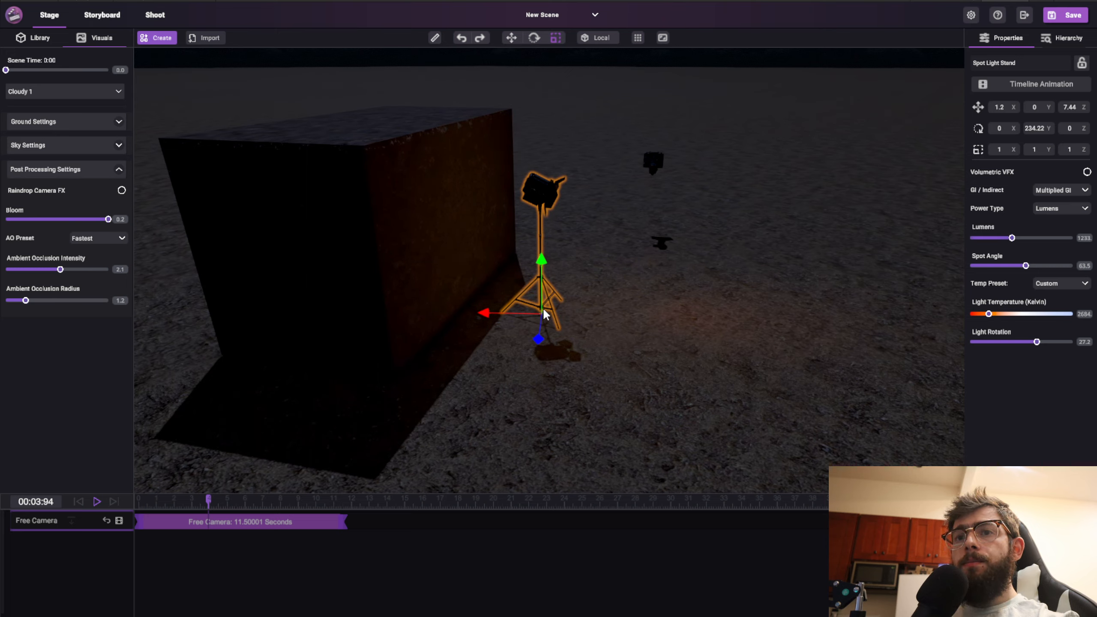
{"action": "mouse_move", "coordinate": [544, 313]}
{"action": "left_mouse_down"}
{"action": "mouse_move", "coordinate": [522, 384]}
{"action": "mouse_move", "coordinate": [573, 306]}
{"action": "mouse_move", "coordinate": [549, 350]}
{"action": "mouse_move", "coordinate": [559, 304]}
{"action": "mouse_move", "coordinate": [544, 314]}
{"action": "left_mouse_up"}
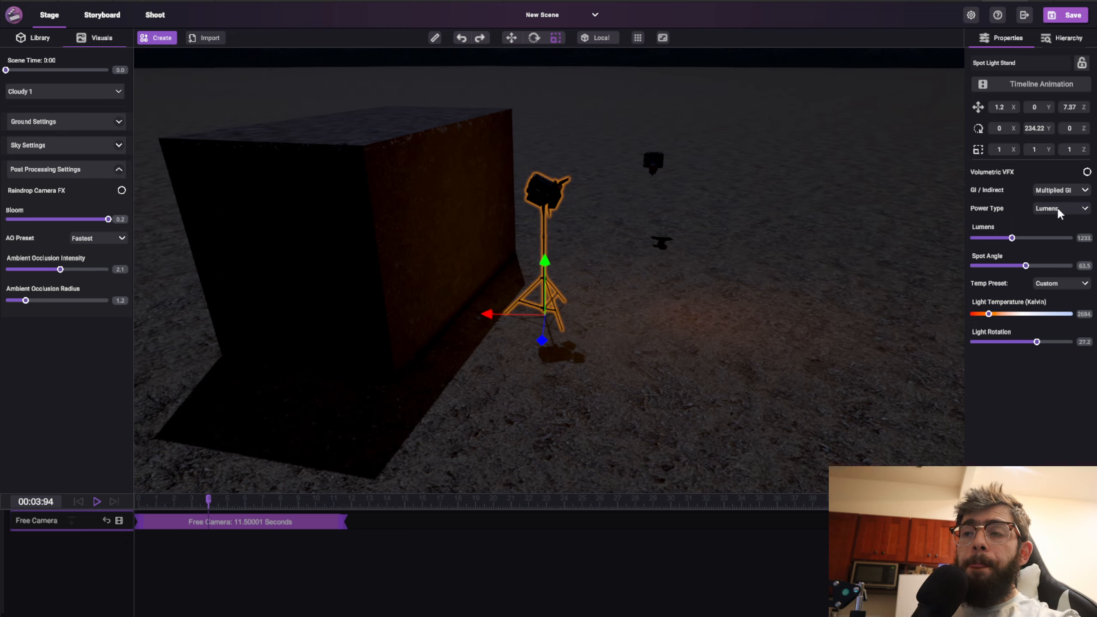
Switch the spot light stand's GI / Indirect to Ray Traced GI and move the stand to about X 1.52, Z 7.66
{"action": "middle_click_drag", "start_coordinate": [783, 221], "coordinate": [736, 302]}
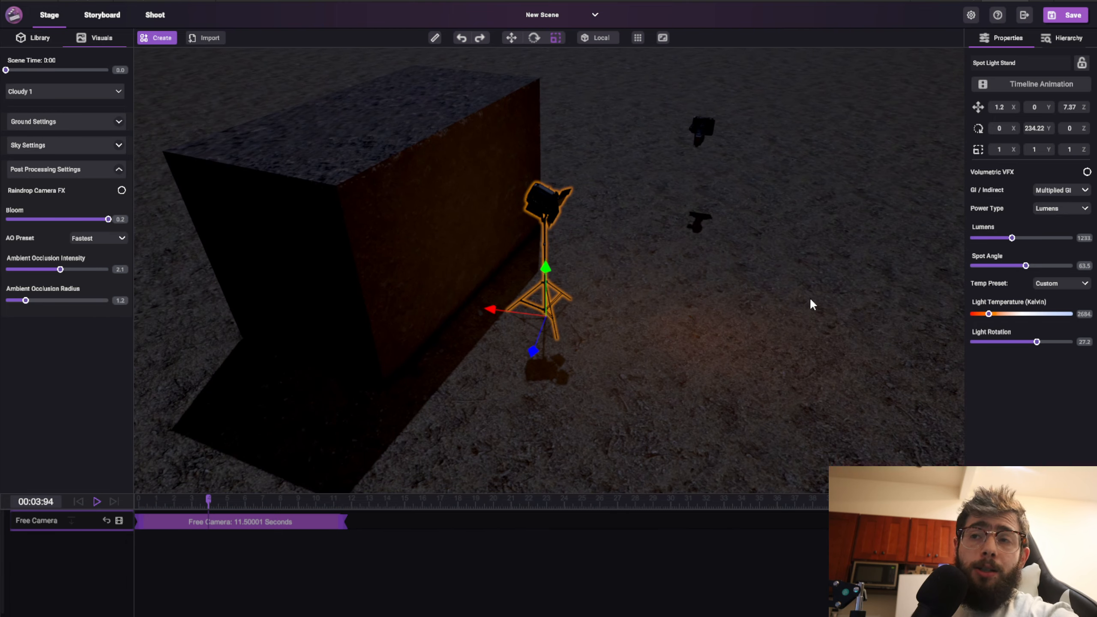
{"action": "left_click", "coordinate": [1056, 209]}
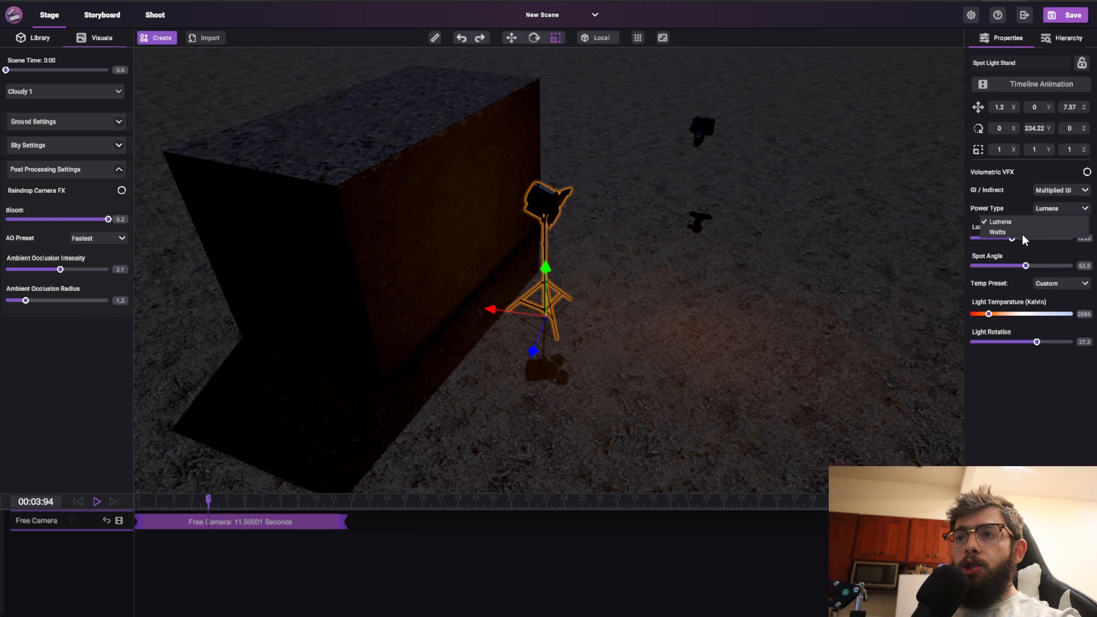
{"action": "left_click", "coordinate": [1045, 190]}
{"action": "left_click", "coordinate": [1045, 190]}
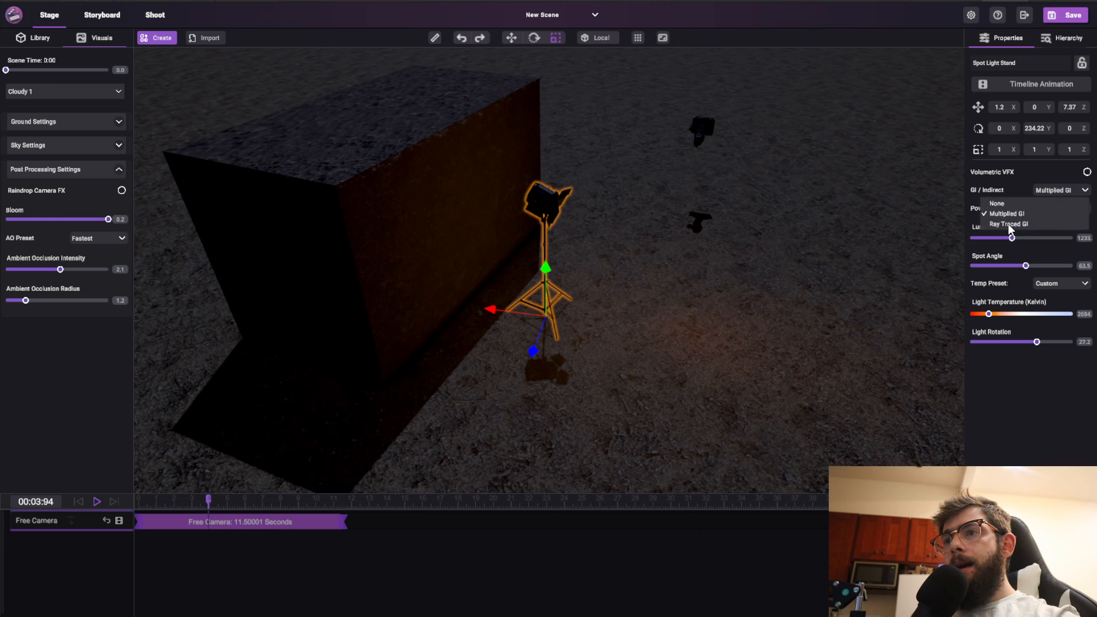
{"action": "left_click", "coordinate": [1030, 224]}
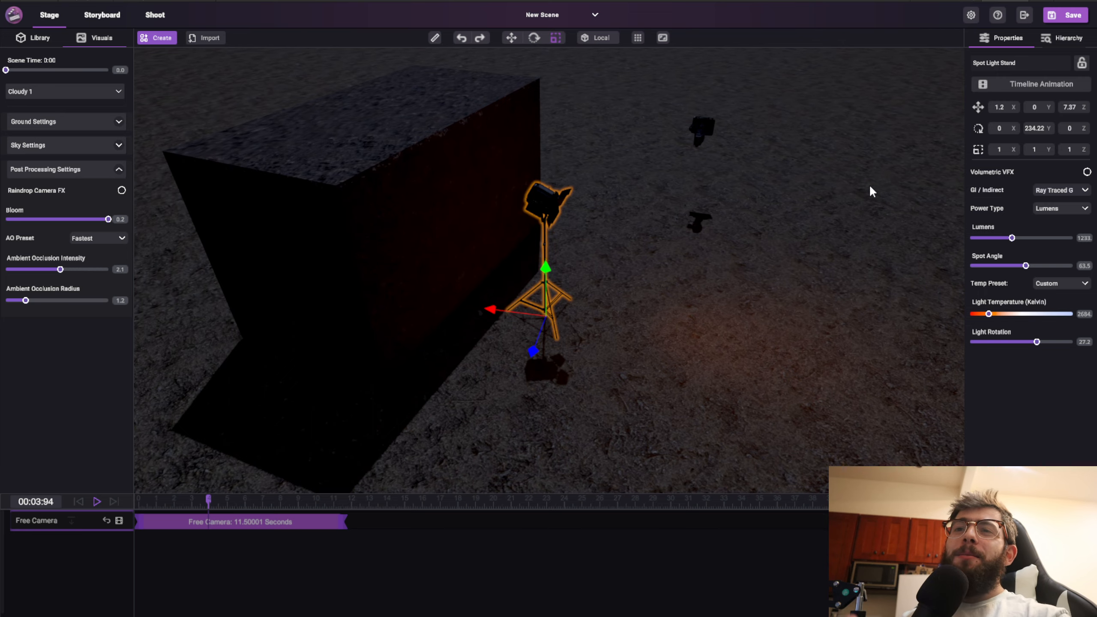
{"action": "scroll", "coordinate": [727, 329], "scroll_direction": "up", "scroll_amount": 3}
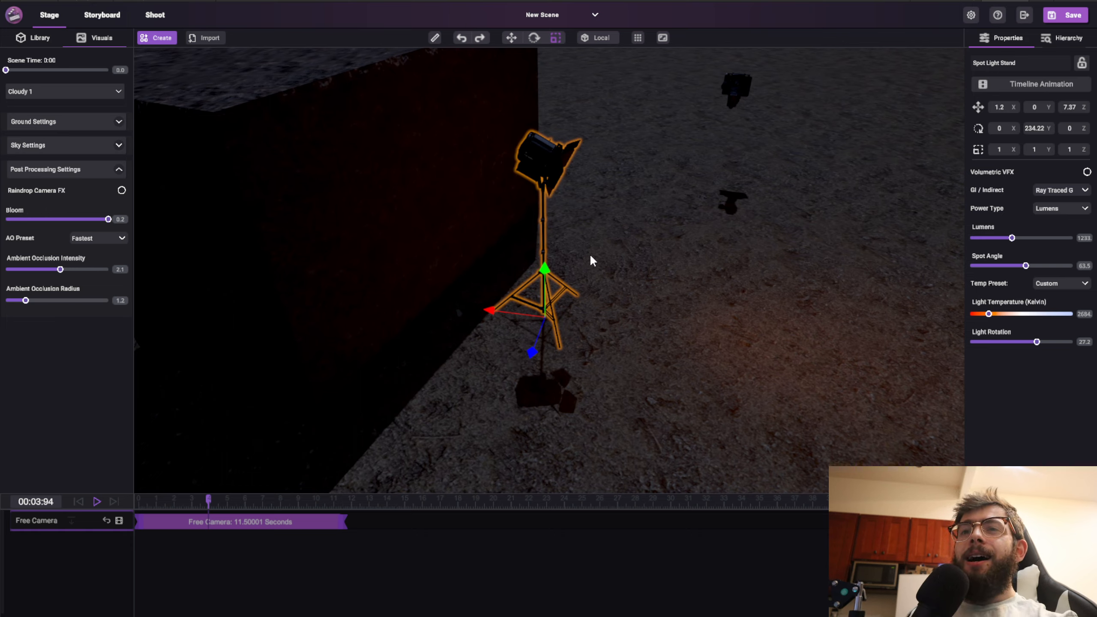
{"action": "mouse_move", "coordinate": [556, 316]}
{"action": "left_mouse_down"}
{"action": "mouse_move", "coordinate": [616, 318]}
{"action": "mouse_move", "coordinate": [572, 274]}
{"action": "mouse_move", "coordinate": [560, 295]}
{"action": "left_mouse_up"}
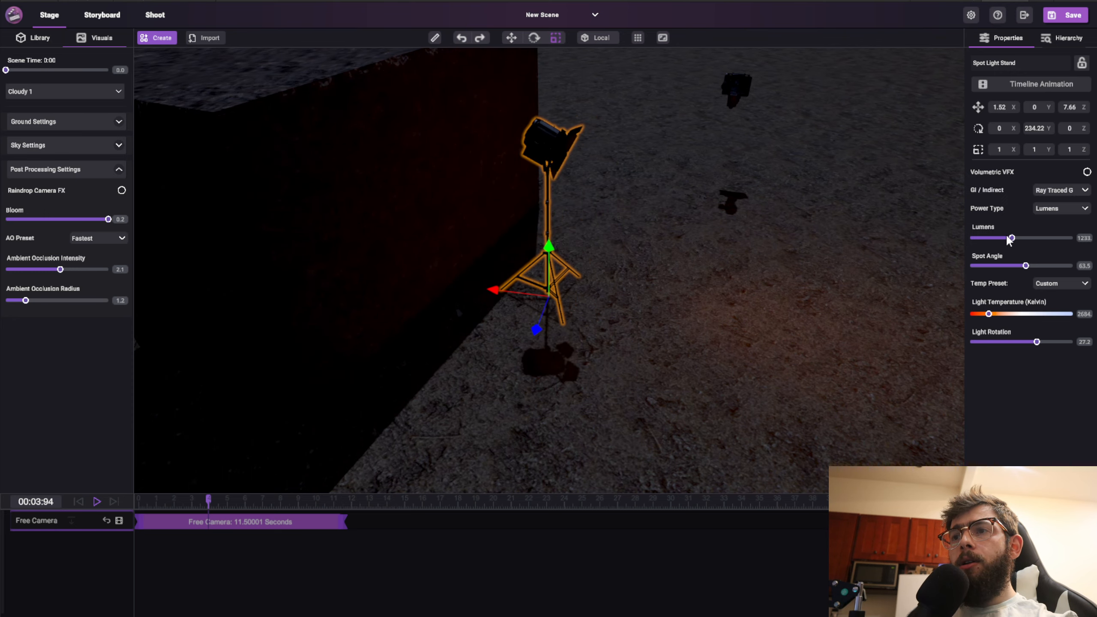
Raise the spot light stand's Lumens to the maximum and move the stand to about X 1.4, Z 8.16
{"action": "left_click_drag", "start_coordinate": [1012, 238], "coordinate": [970, 238]}
{"action": "left_click", "coordinate": [1071, 238]}
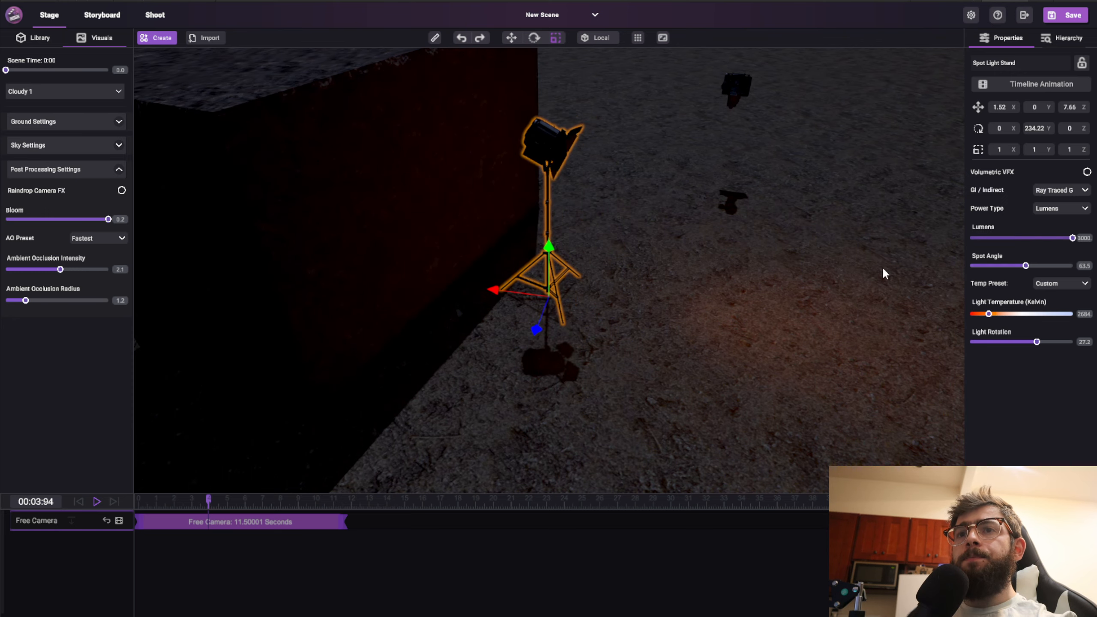
{"action": "key", "text": "s"}
{"action": "right_click_drag", "start_coordinate": [605, 311], "coordinate": [574, 280]}
{"action": "left_click_drag", "start_coordinate": [603, 384], "coordinate": [505, 316]}
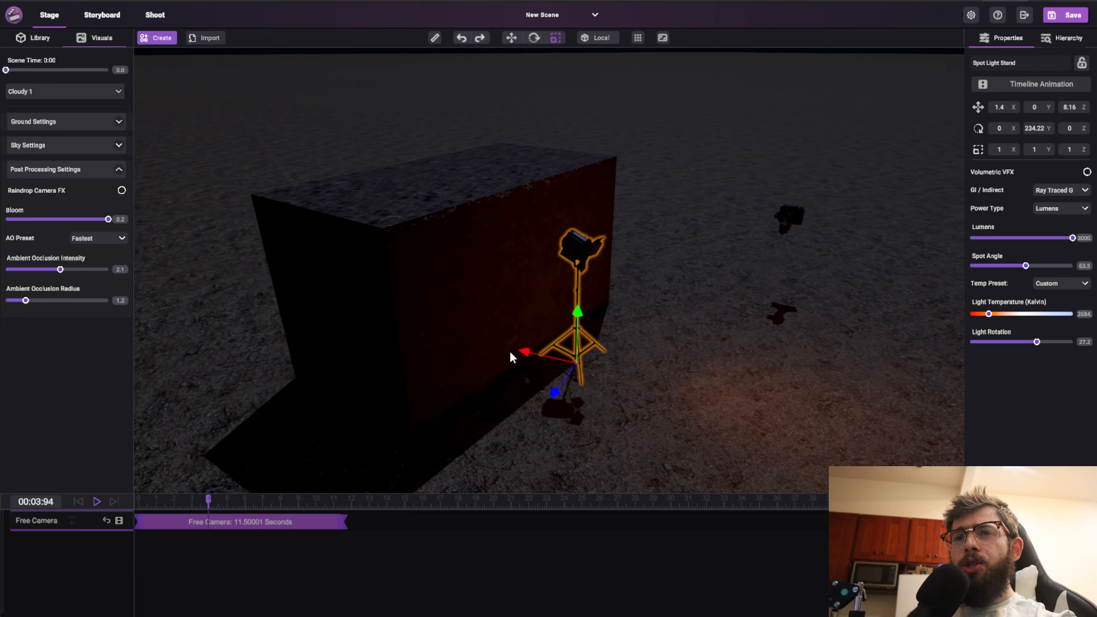
Switch the spot light stand's GI / Indirect to None and back to Ray Traced GI to compare the indirect light on the cube
{"action": "left_click", "coordinate": [1070, 209]}
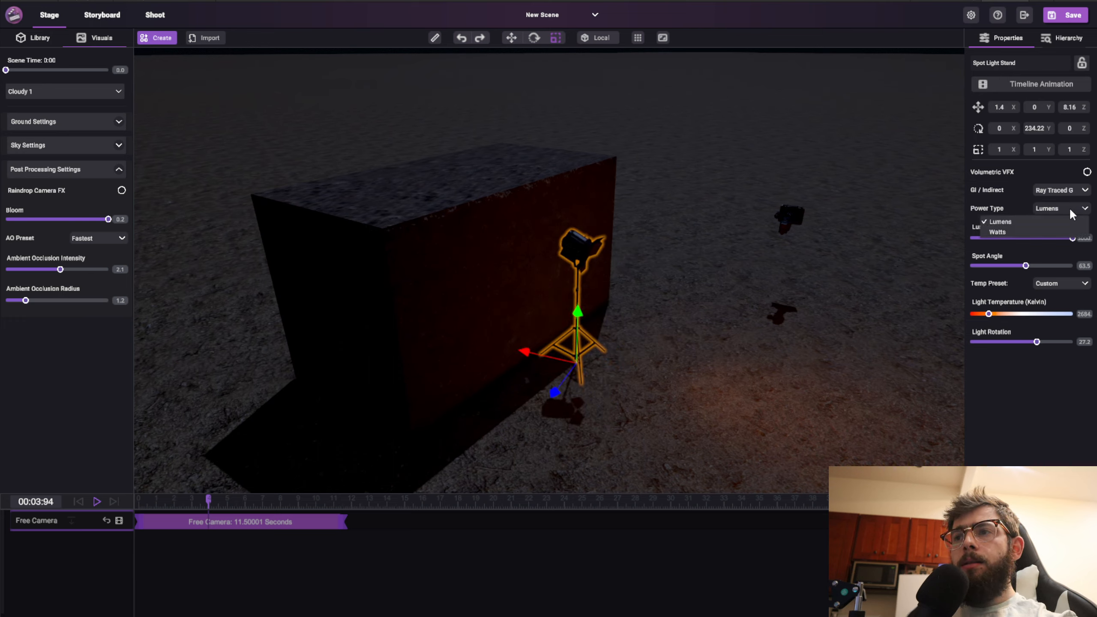
{"action": "left_click", "coordinate": [1057, 188]}
{"action": "left_click", "coordinate": [1003, 202]}
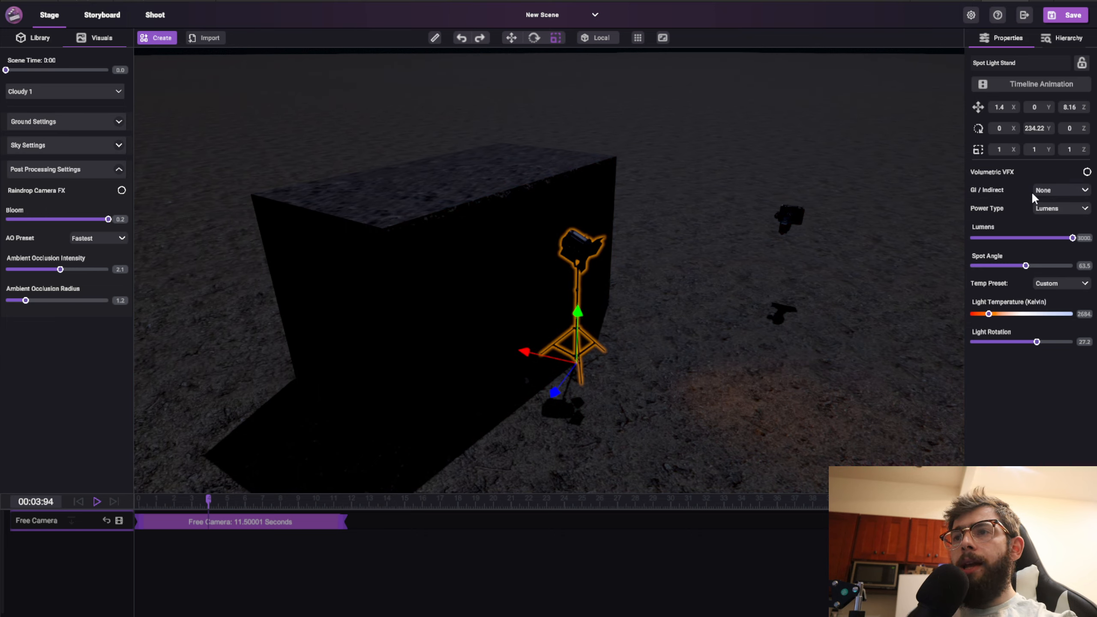
{"action": "left_click", "coordinate": [1045, 193]}
{"action": "left_click", "coordinate": [1031, 224]}
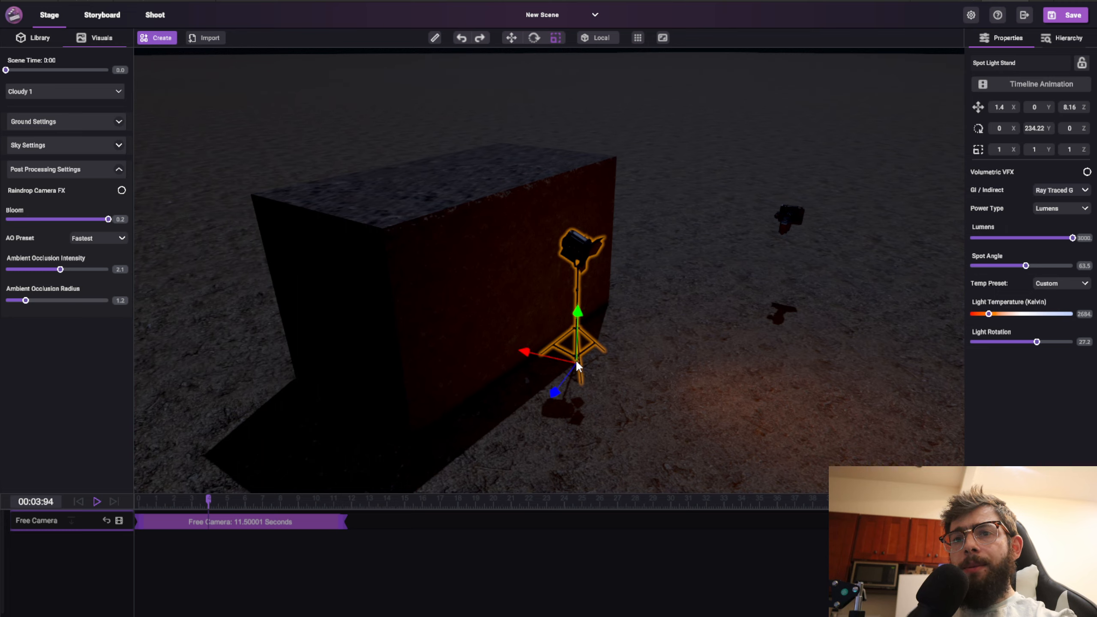
Move the spot light stand to about X 1.21, Z 7.56 and set its Light Temperature to about 6950 K
{"action": "left_click_drag", "start_coordinate": [578, 370], "coordinate": [591, 391]}
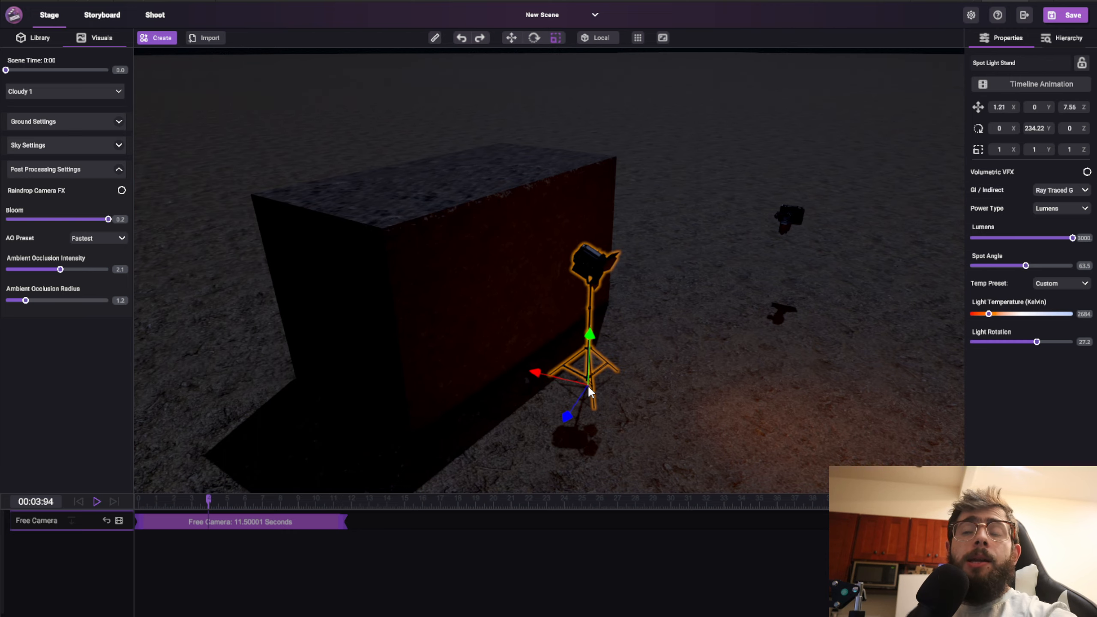
{"action": "middle_click_drag", "start_coordinate": [523, 272], "coordinate": [559, 273]}
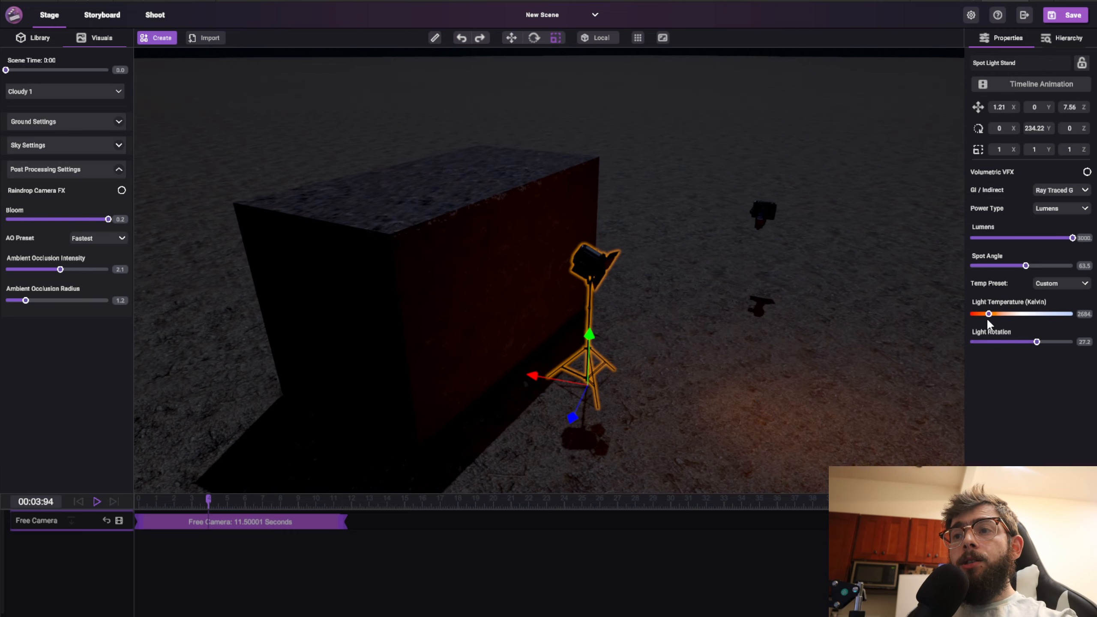
{"action": "left_click_drag", "start_coordinate": [988, 315], "coordinate": [1081, 320]}
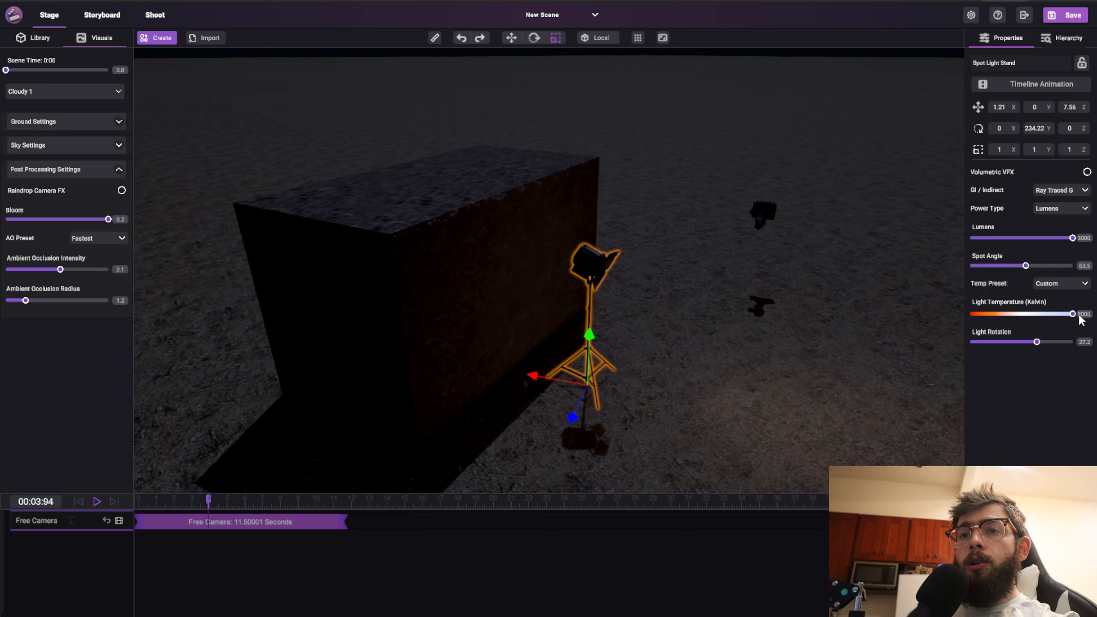
Replace the cube's ground material with Green Lit from the Colors category
{"action": "left_click", "coordinate": [412, 231]}
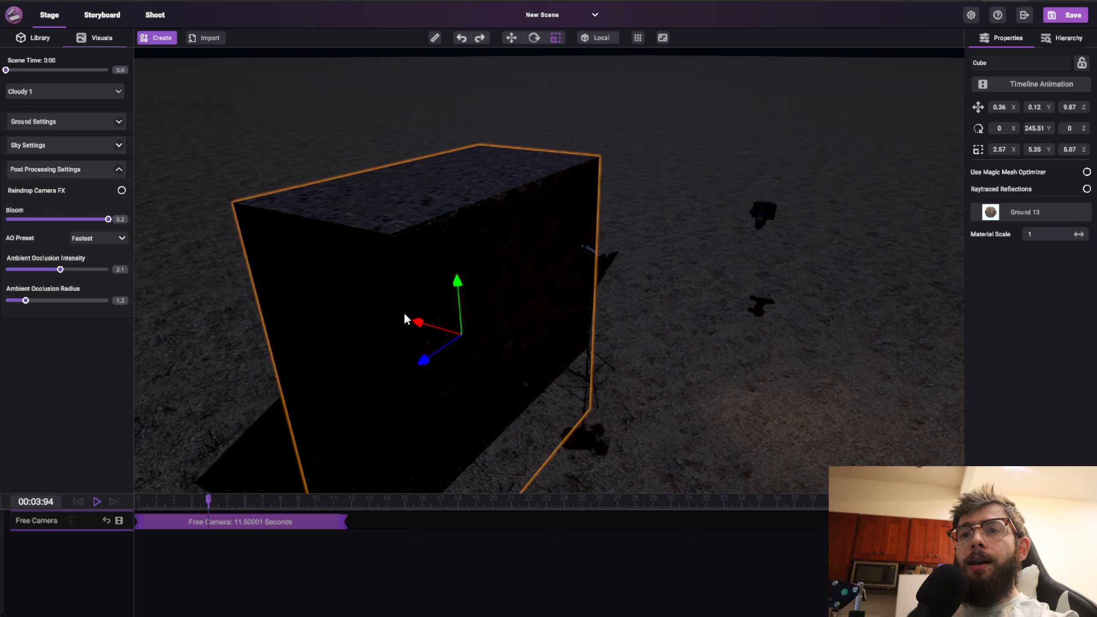
{"action": "left_click", "coordinate": [1043, 212]}
{"action": "left_click", "coordinate": [579, 195]}
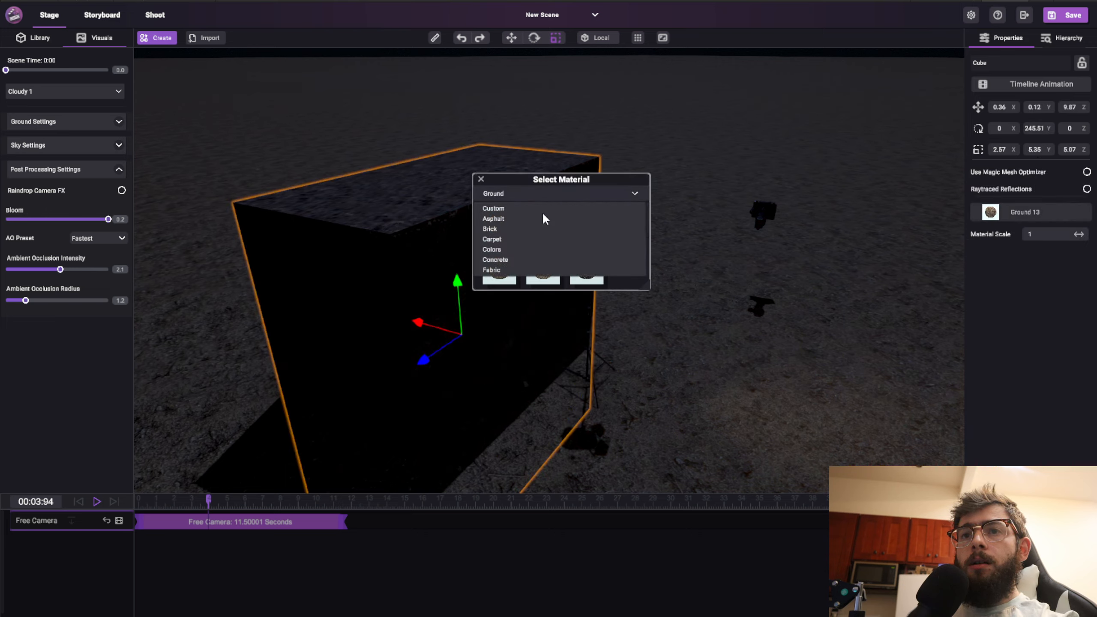
{"action": "left_click", "coordinate": [491, 249]}
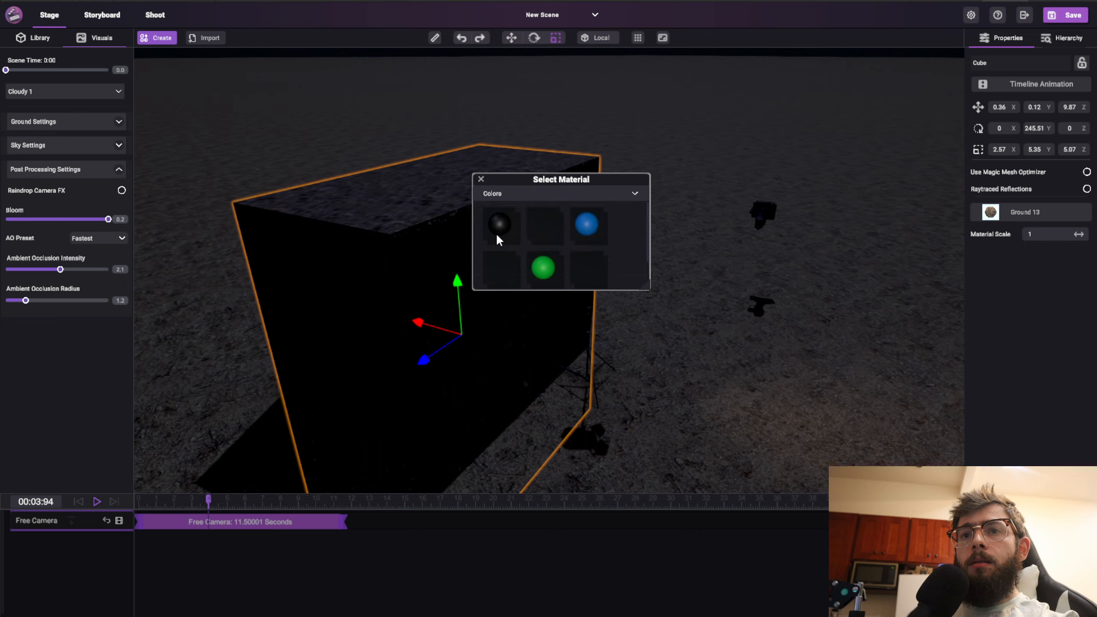
{"action": "left_click", "coordinate": [543, 270]}
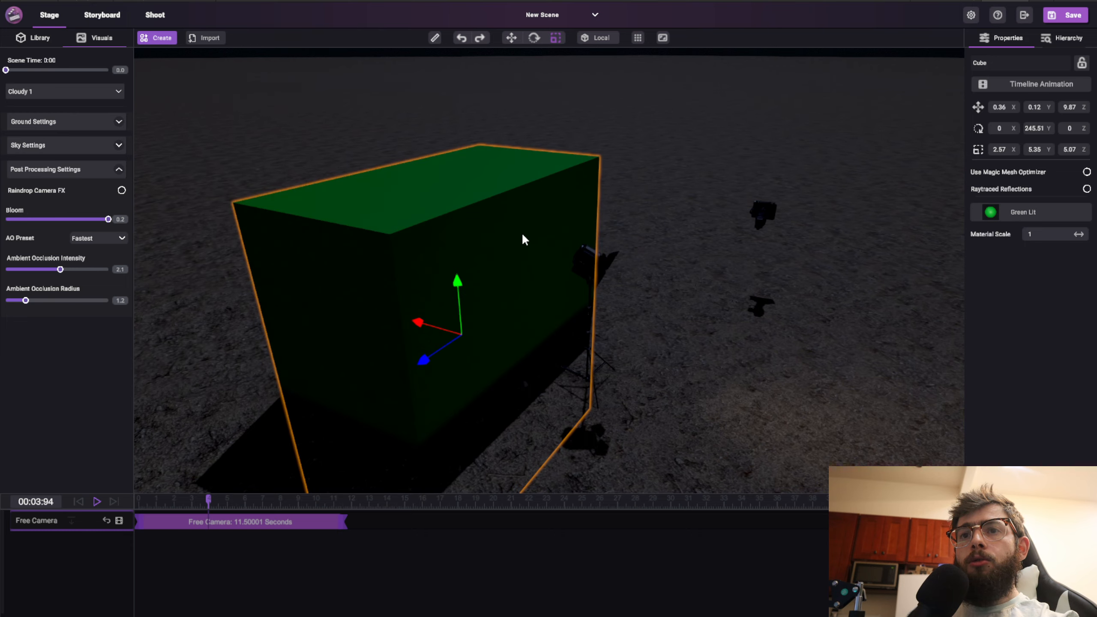
Rotate the spot light stand to about 52.06 on Y so it faces the cube, and set its Lumens to about 2685
{"action": "left_click", "coordinate": [598, 262]}
{"action": "key", "text": "e"}
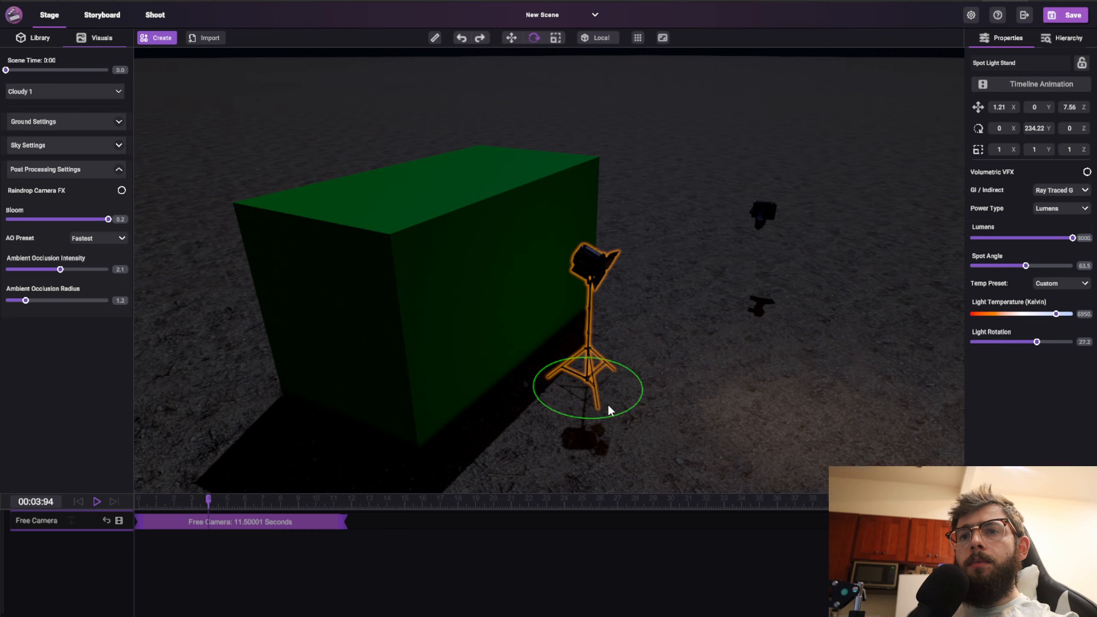
{"action": "left_click_drag", "start_coordinate": [622, 418], "coordinate": [740, 355]}
{"action": "middle_click_drag", "start_coordinate": [641, 329], "coordinate": [685, 312]}
{"action": "mouse_move", "coordinate": [1072, 235]}
{"action": "left_mouse_down"}
{"action": "mouse_move", "coordinate": [1037, 237]}
{"action": "mouse_move", "coordinate": [1062, 237]}
{"action": "left_mouse_up"}
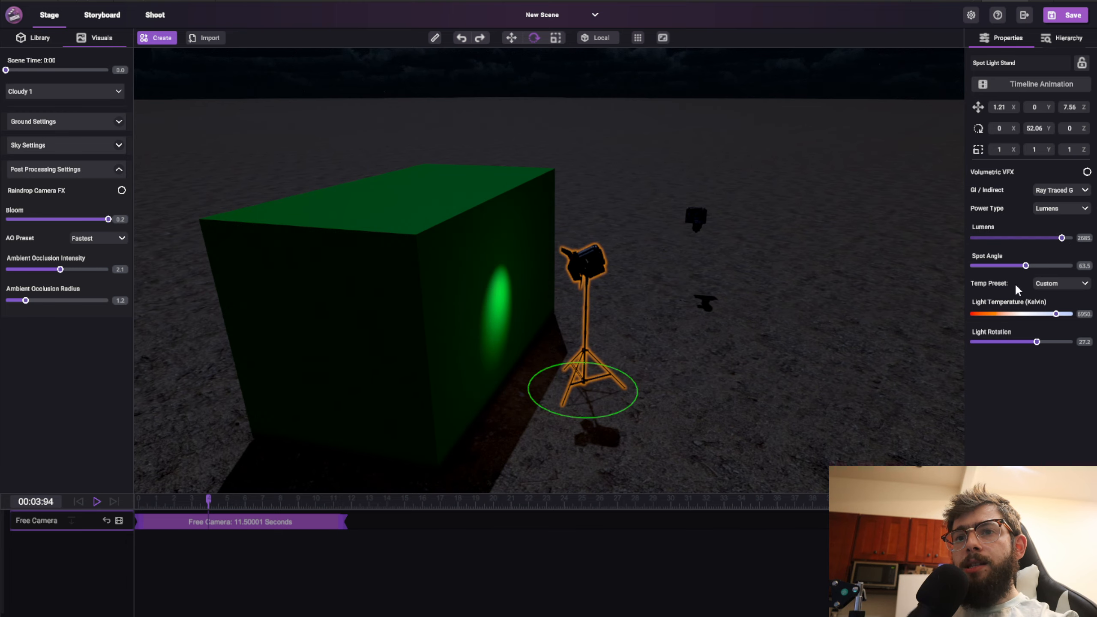
Change the ground material to the white one from the Colors category
{"action": "right_click_drag", "start_coordinate": [723, 332], "coordinate": [694, 324]}
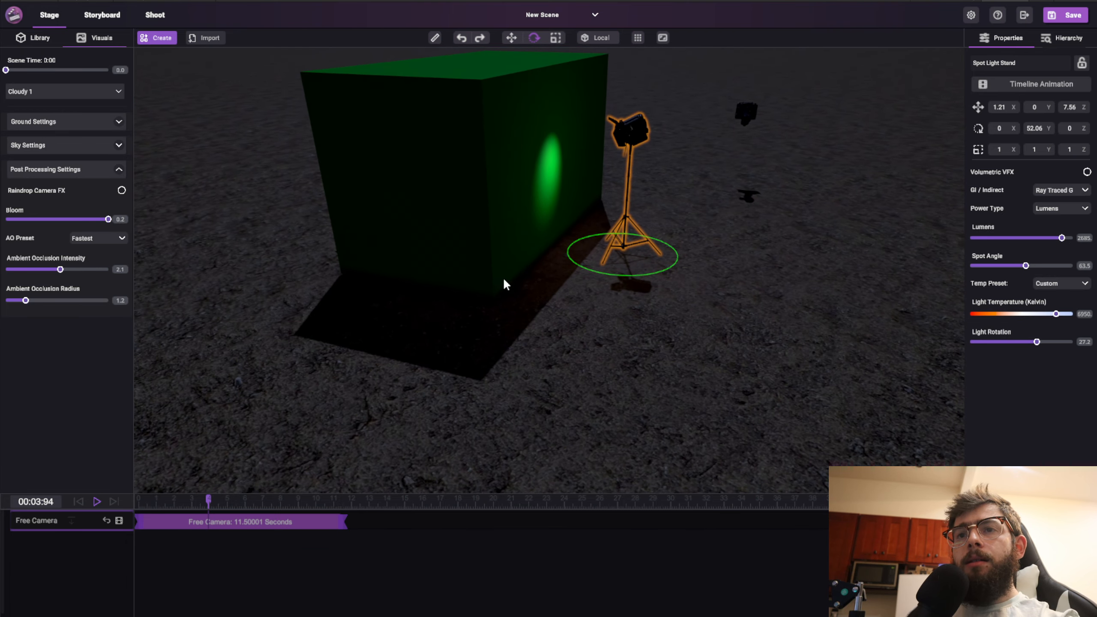
{"action": "left_click", "coordinate": [111, 118]}
{"action": "left_click", "coordinate": [56, 147]}
{"action": "scroll", "coordinate": [513, 260], "scroll_direction": "down", "scroll_amount": 1}
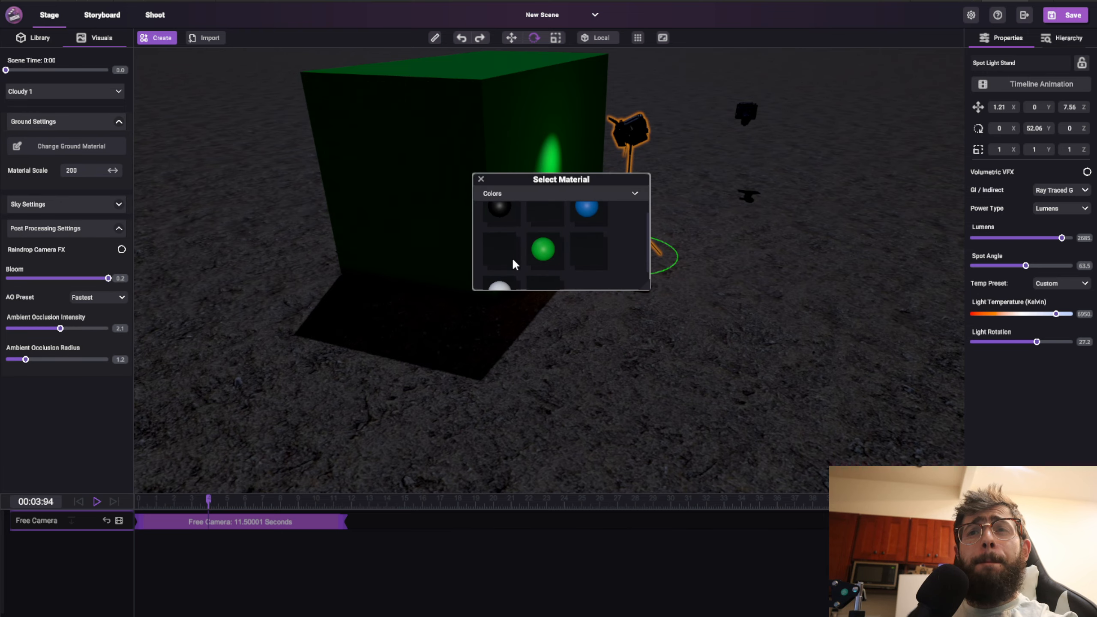
{"action": "left_click", "coordinate": [500, 286]}
Lower the spot light stand's Lumens to about 312 and raise its Spot Angle to 100
{"action": "scroll", "coordinate": [660, 283], "scroll_direction": "up", "scroll_amount": 5}
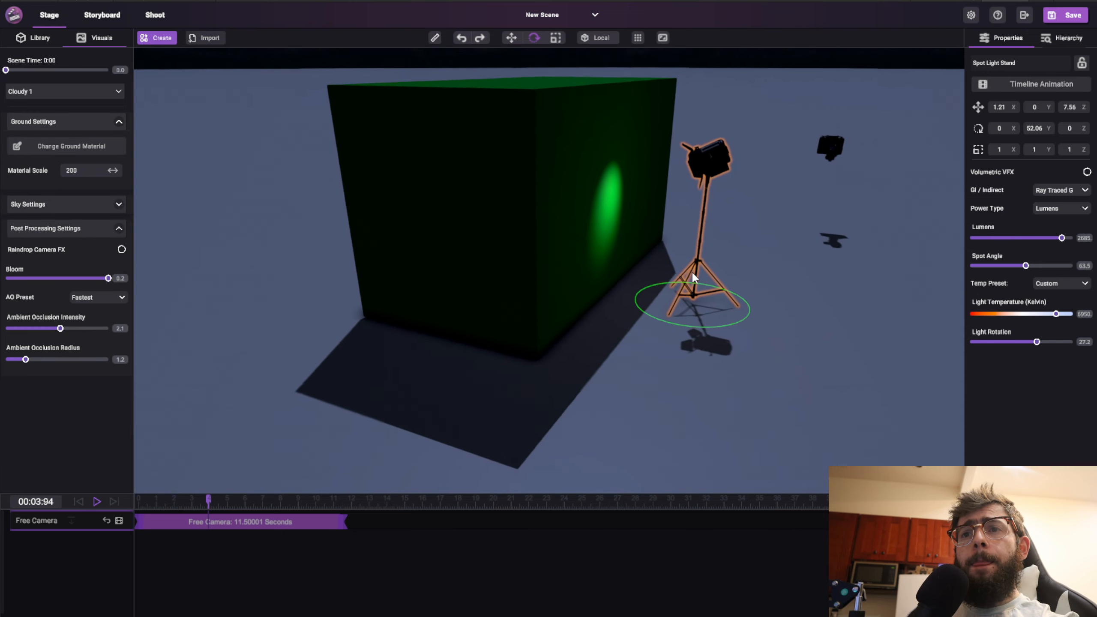
{"action": "scroll", "coordinate": [697, 274], "scroll_direction": "up", "scroll_amount": 1}
{"action": "right_click_drag", "start_coordinate": [782, 318], "coordinate": [598, 265]}
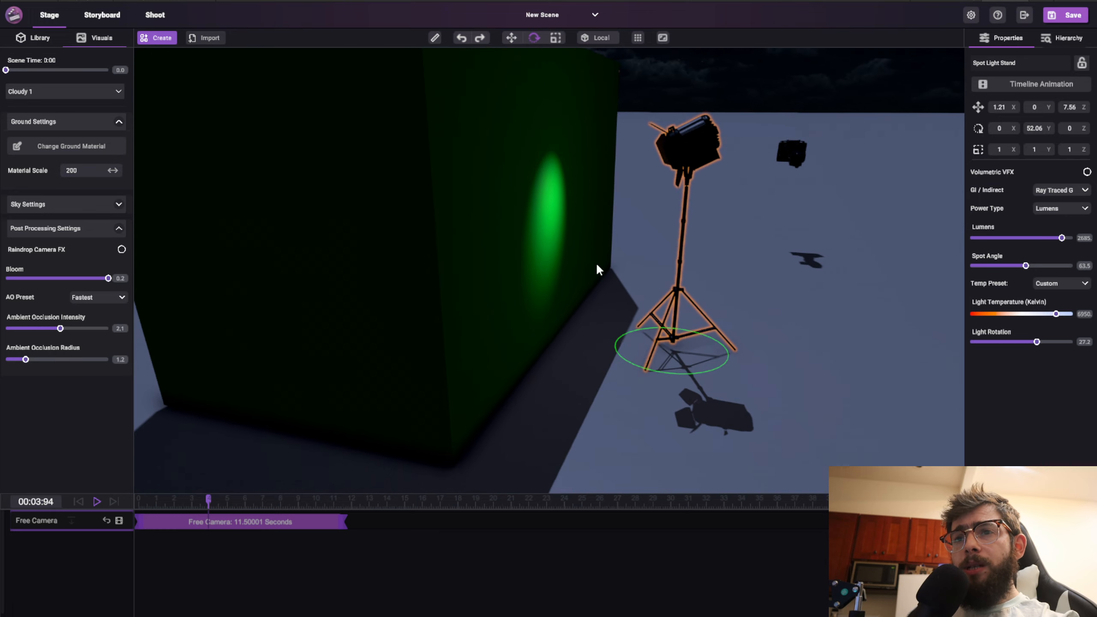
{"action": "left_click_drag", "start_coordinate": [1061, 238], "coordinate": [1073, 265]}
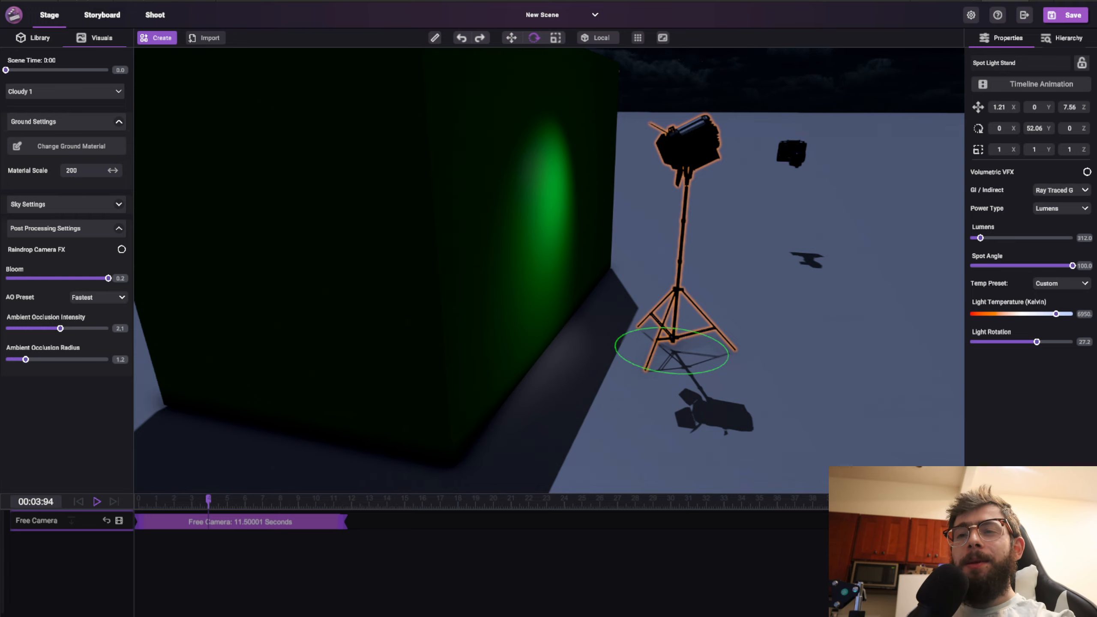
Delete the green cube beside the spot light stand
{"action": "right_click_drag", "start_coordinate": [730, 310], "coordinate": [680, 324]}
{"action": "key", "text": "s"}
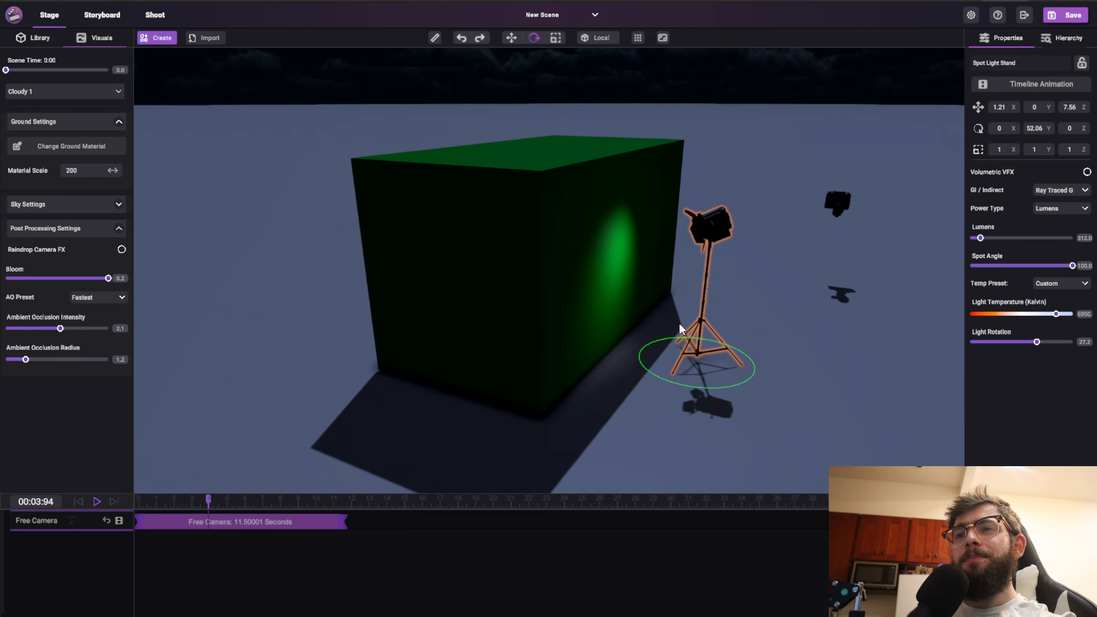
{"action": "left_click", "coordinate": [585, 285]}
{"action": "key", "text": "Delete"}
Select the spot light stand and rotate it to about 239.22 on Y
{"action": "left_click", "coordinate": [699, 228]}
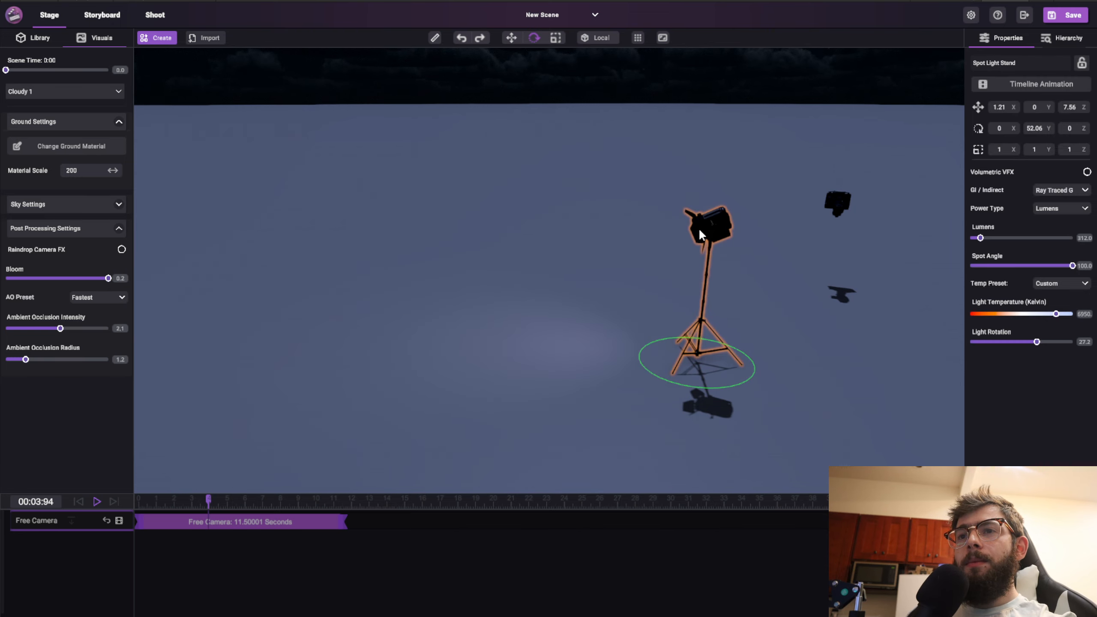
{"action": "left_click_drag", "start_coordinate": [719, 389], "coordinate": [618, 392]}
{"action": "right_click_drag", "start_coordinate": [702, 358], "coordinate": [743, 348]}
{"action": "key", "text": "d"}
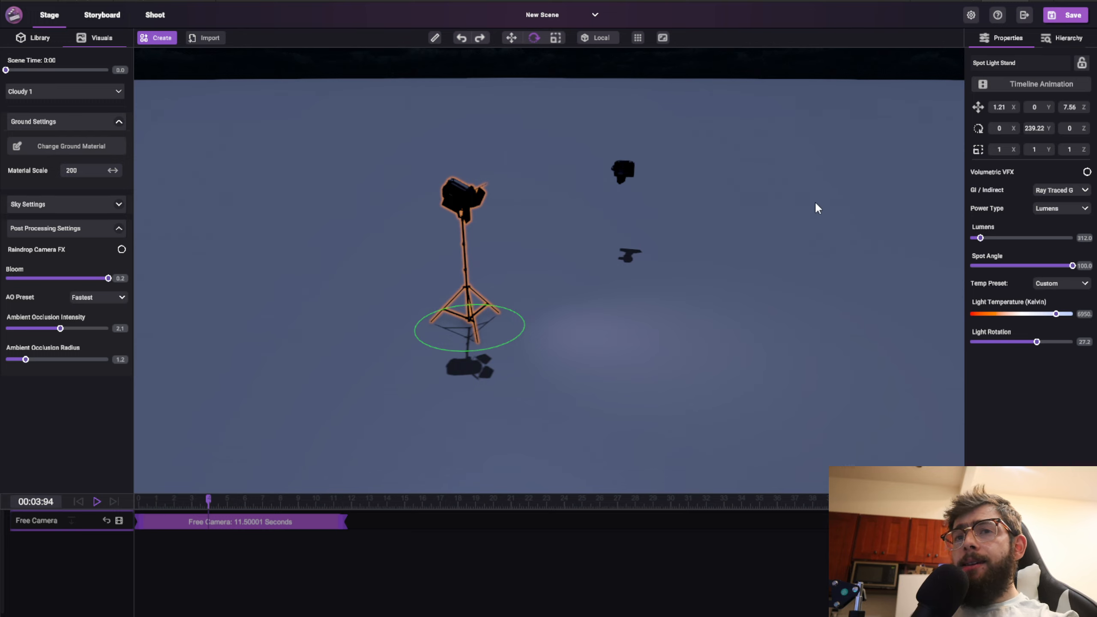
Enable Volumetric VFX on the spot light stand, raise its Lumens to the maximum, and inspect the lamp from the front
{"action": "left_click", "coordinate": [1087, 172]}
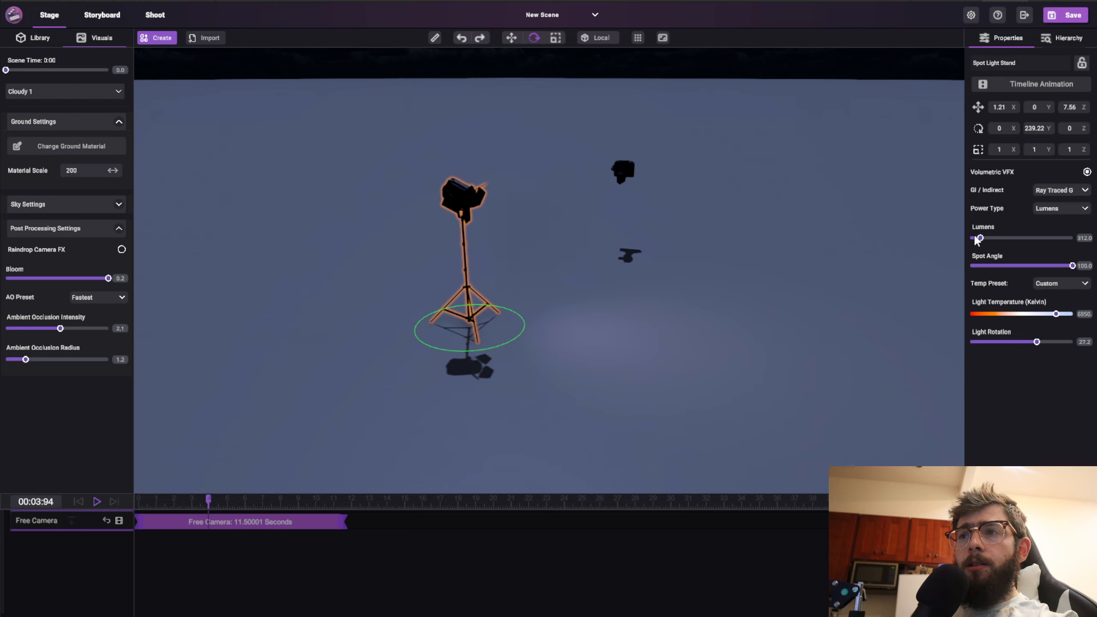
{"action": "left_click_drag", "start_coordinate": [981, 239], "coordinate": [1072, 238]}
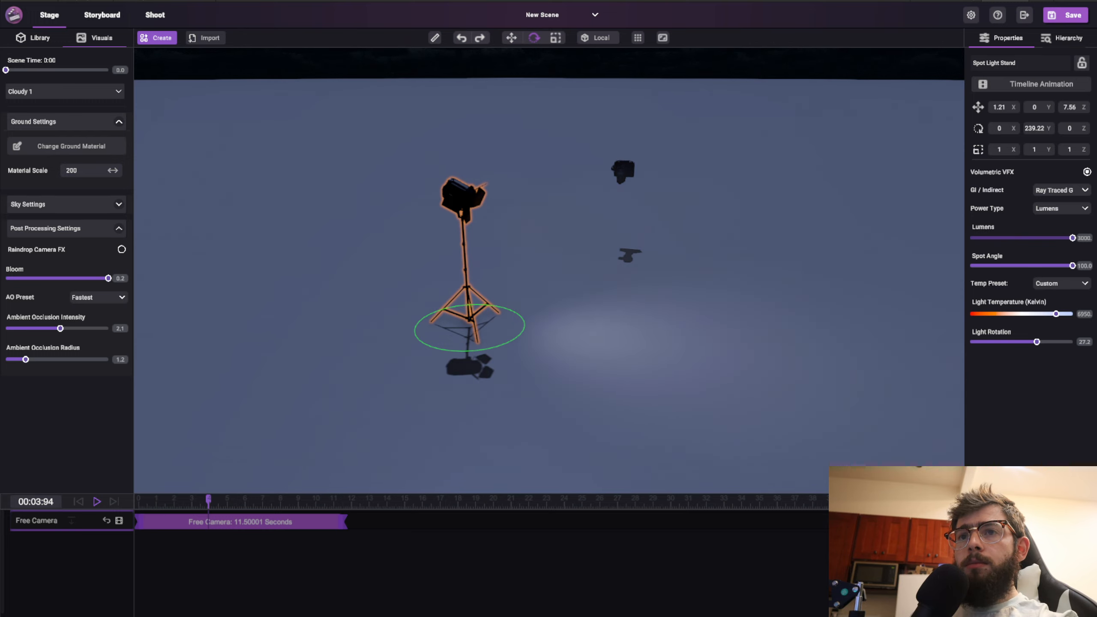
{"action": "right_click_drag", "start_coordinate": [749, 255], "coordinate": [558, 286]}
{"action": "right_click_drag", "start_coordinate": [569, 324], "coordinate": [286, 213]}
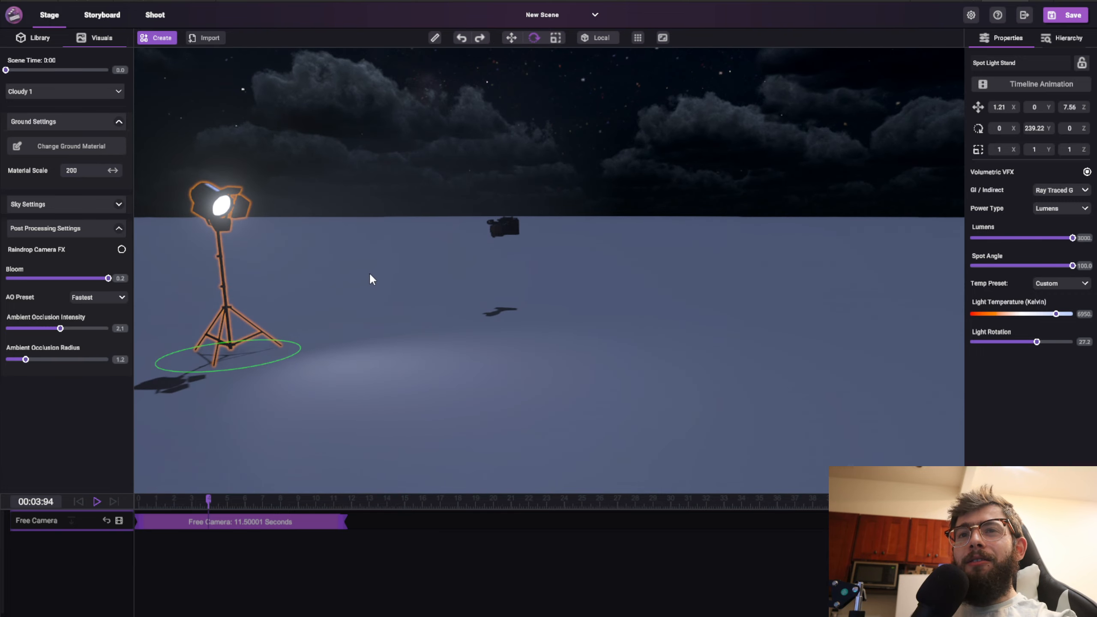